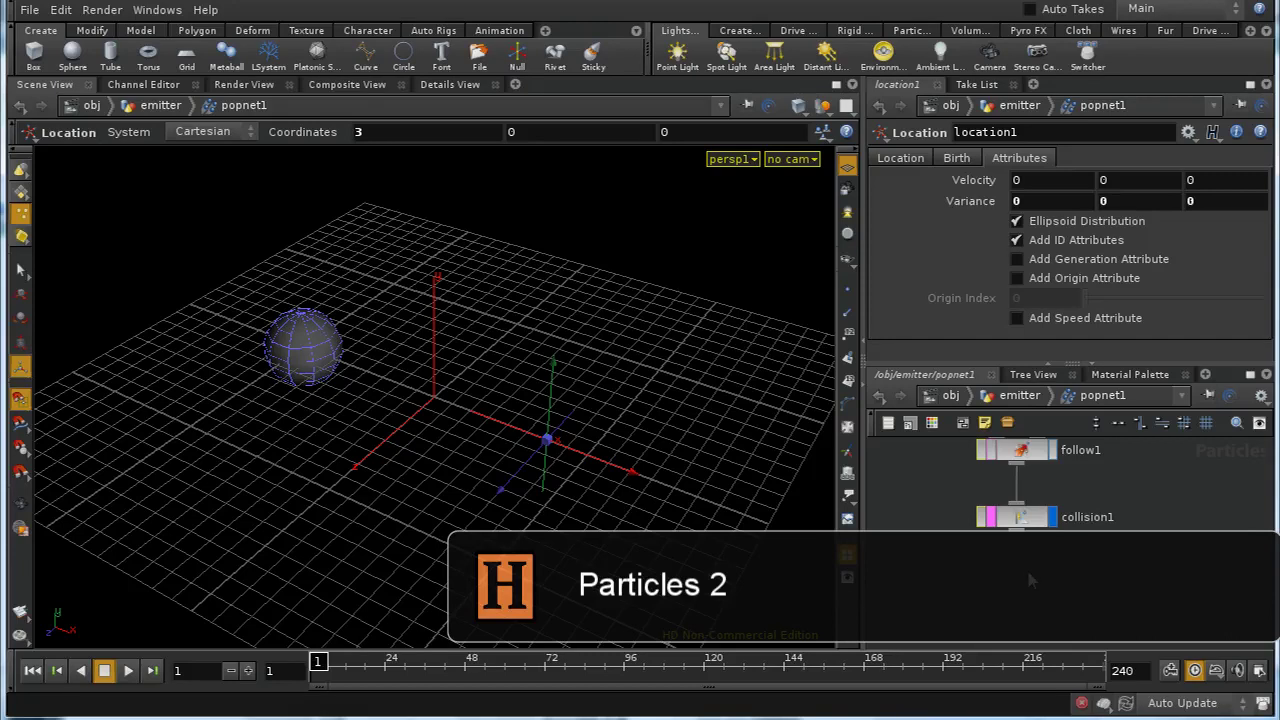
- Add a Source node beside collision1 in the particle network and rename it source_explosion
click(1017, 516)
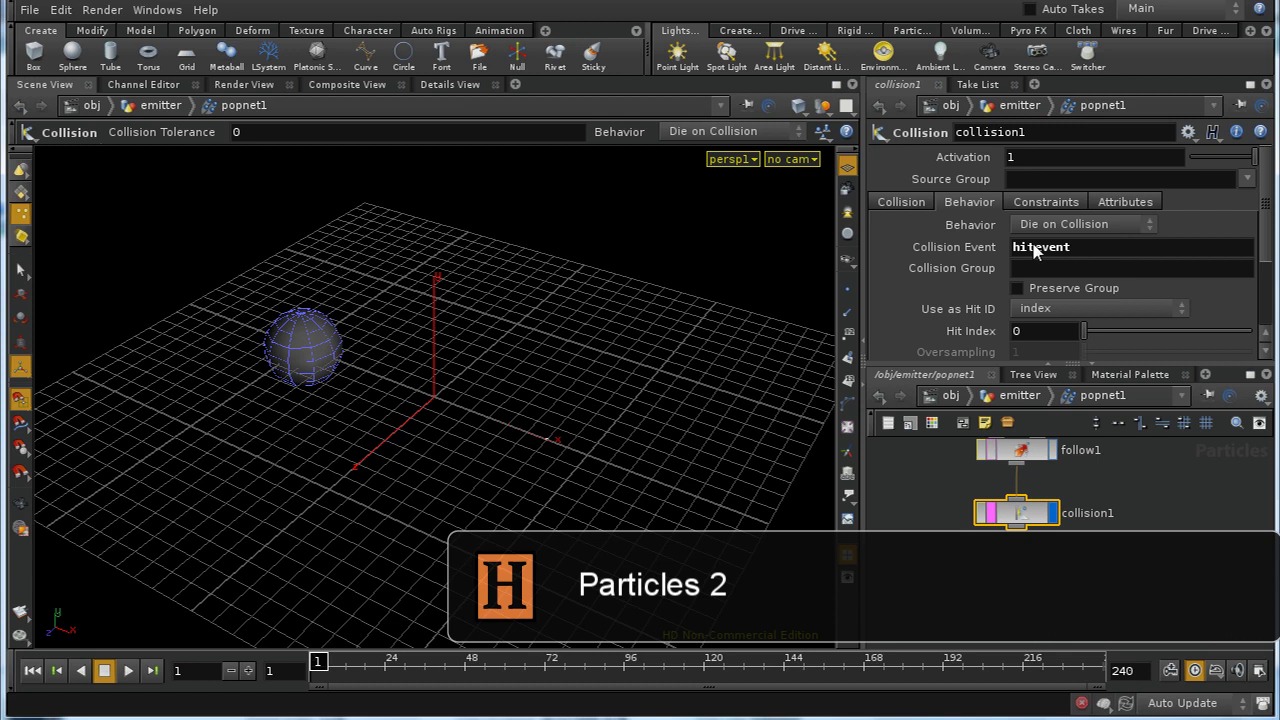
middle_drag(1118, 573, 969, 617)
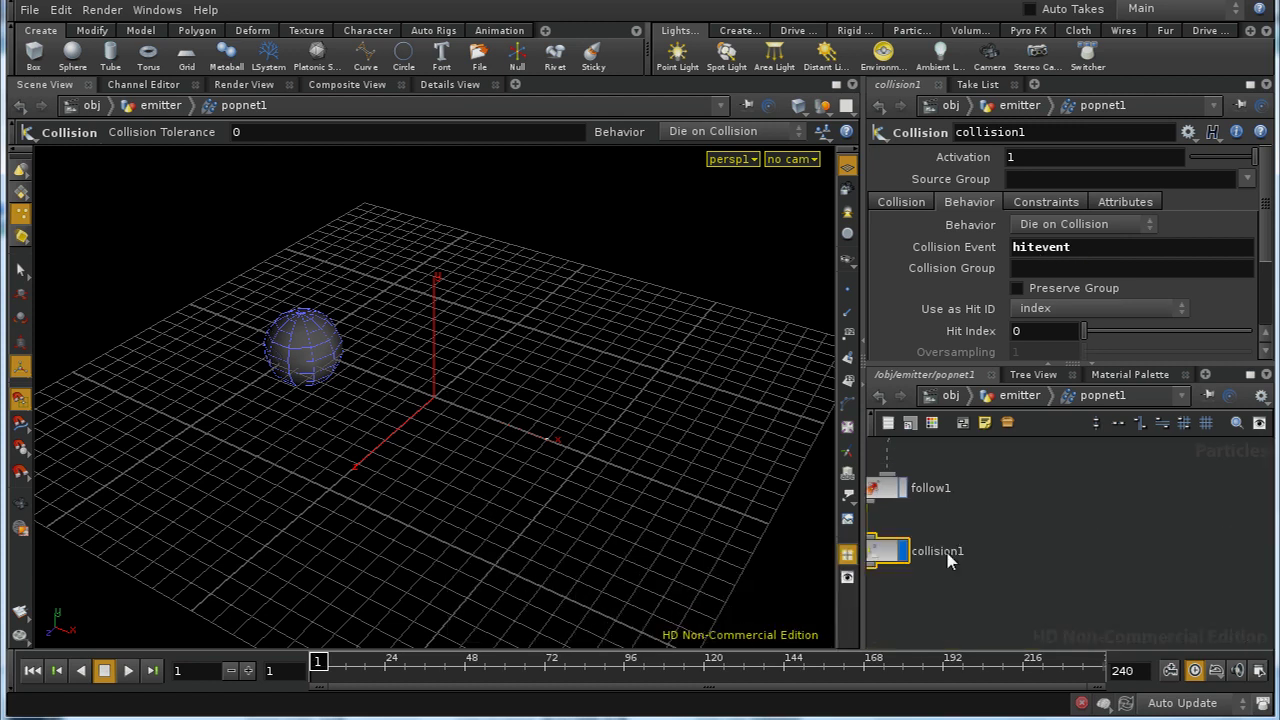
key(Tab)
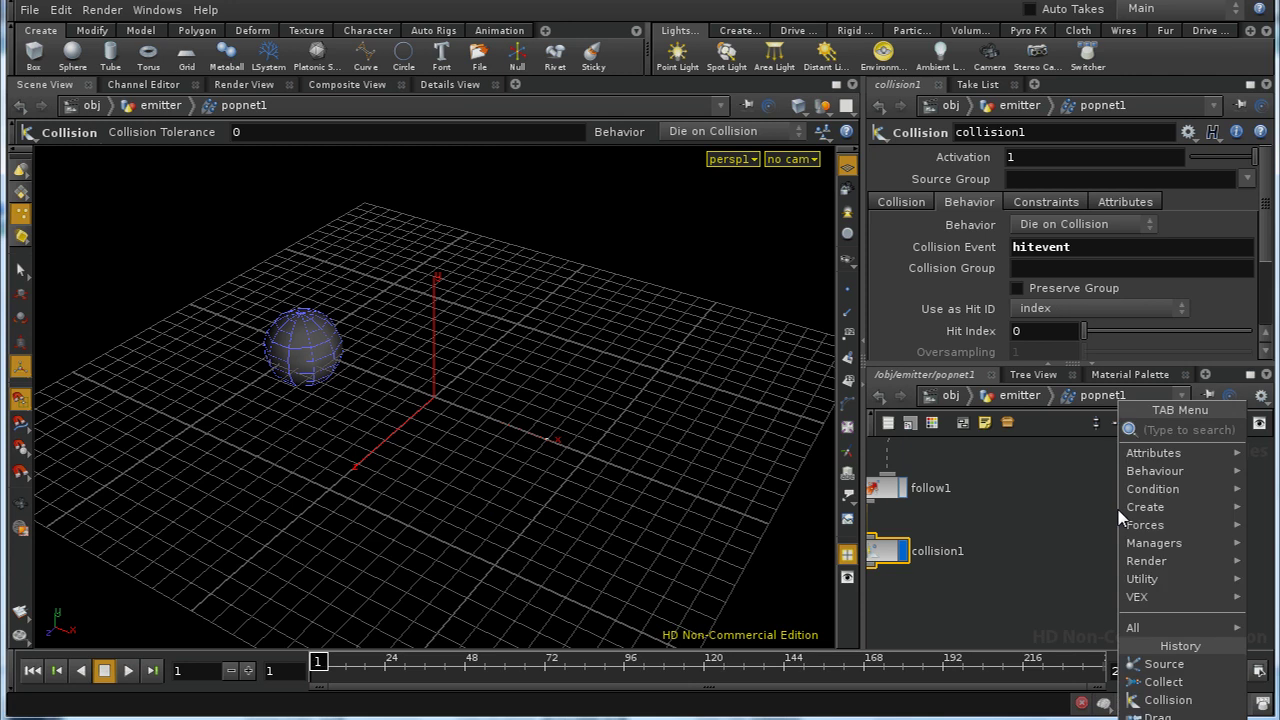
text(so)
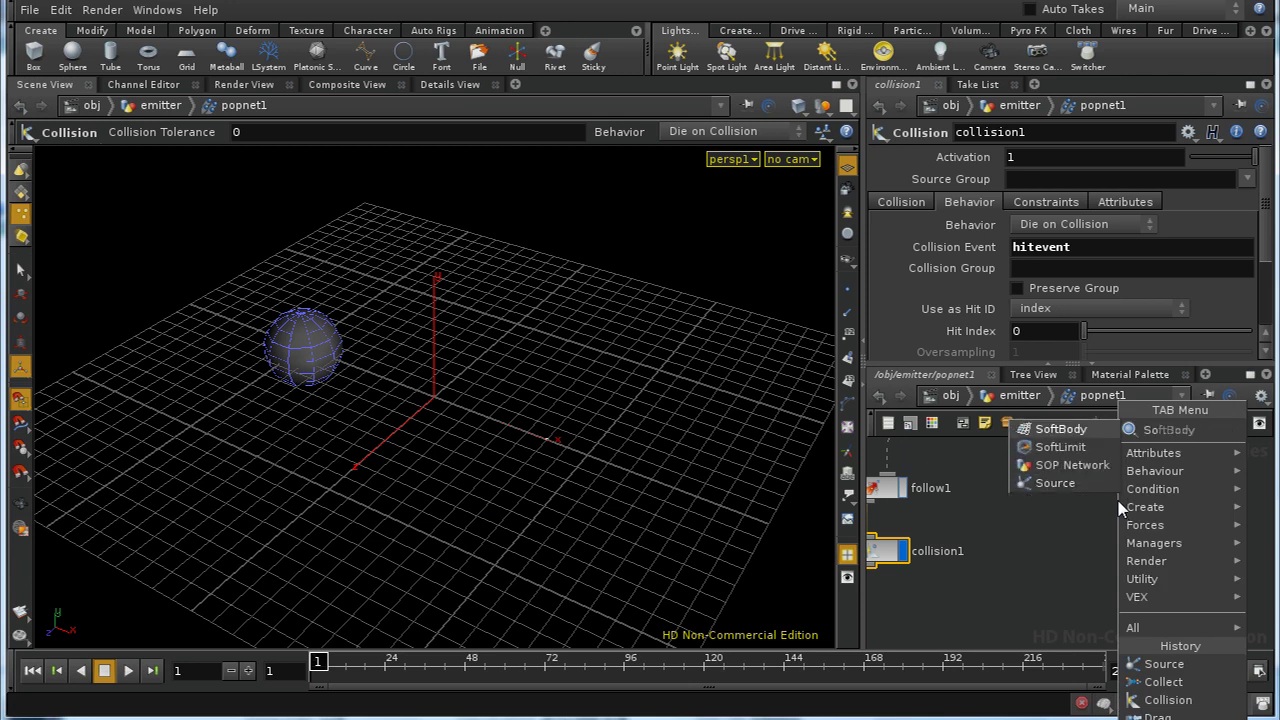
click(1095, 485)
click(1066, 498)
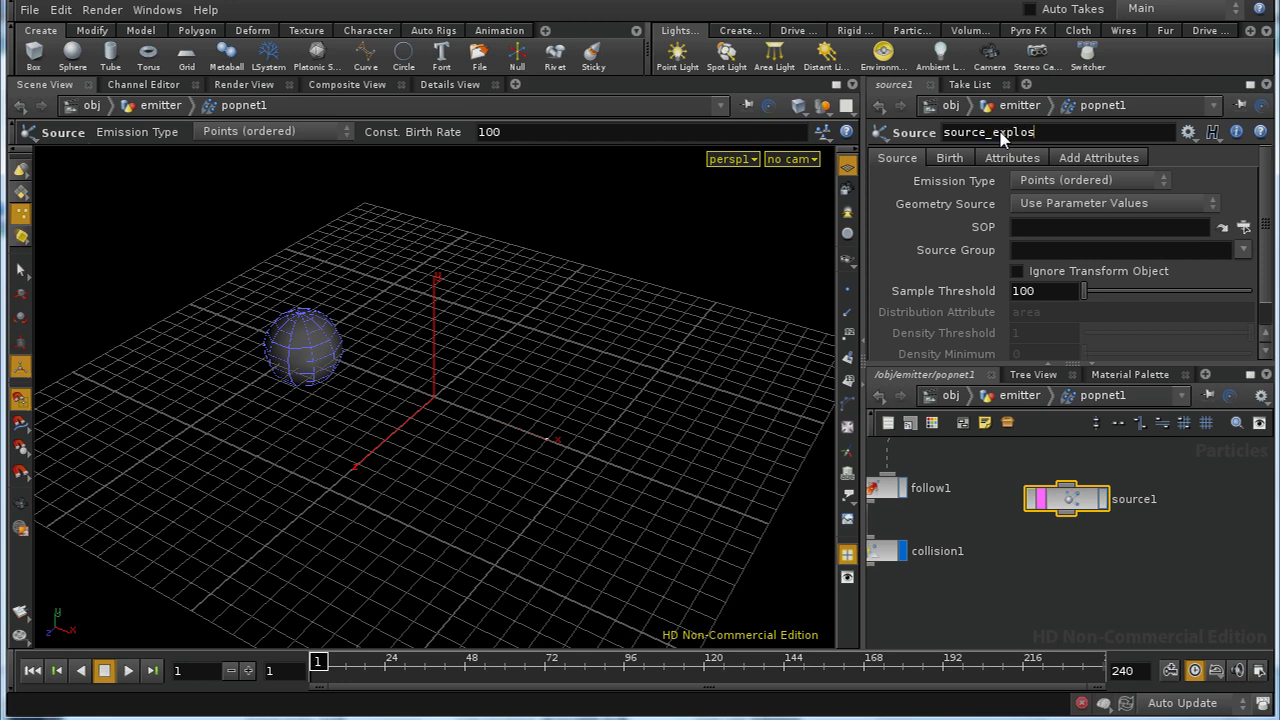
text(ion)
key(Return)
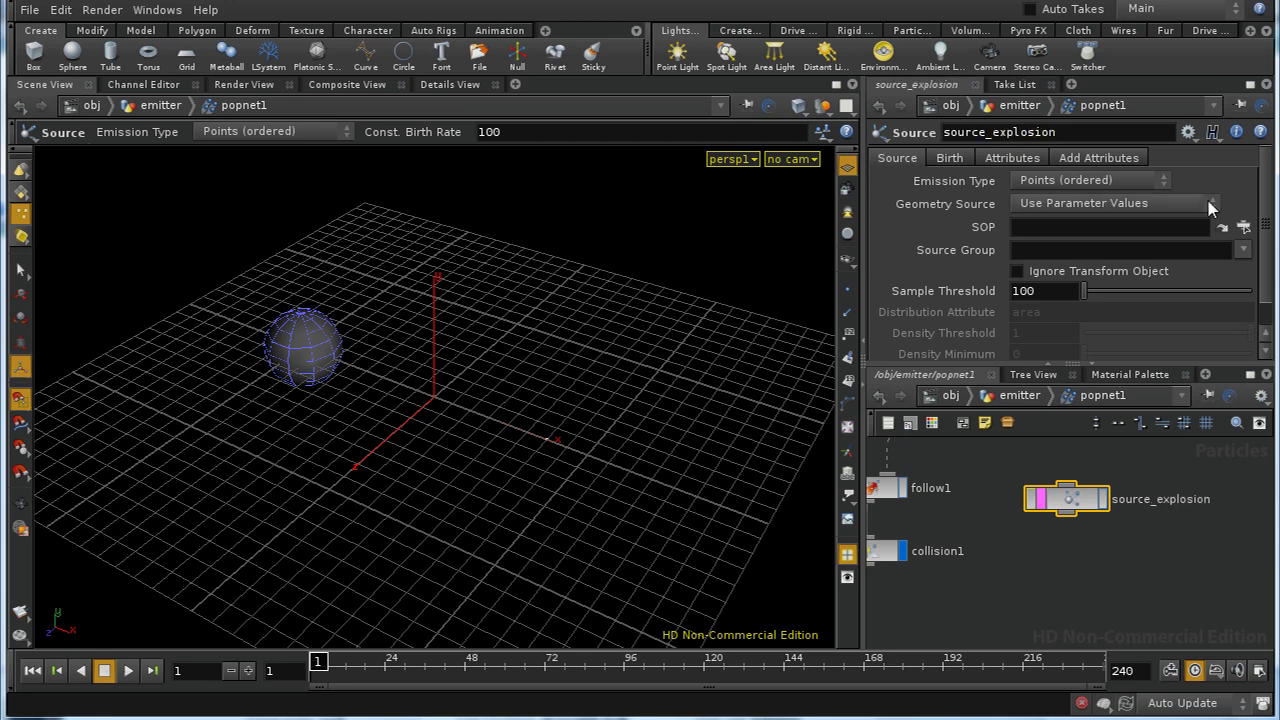
- Set source_explosion's source geometry to /obj/target and its emission type to Surfaces (random)
click(1243, 228)
click(1085, 190)
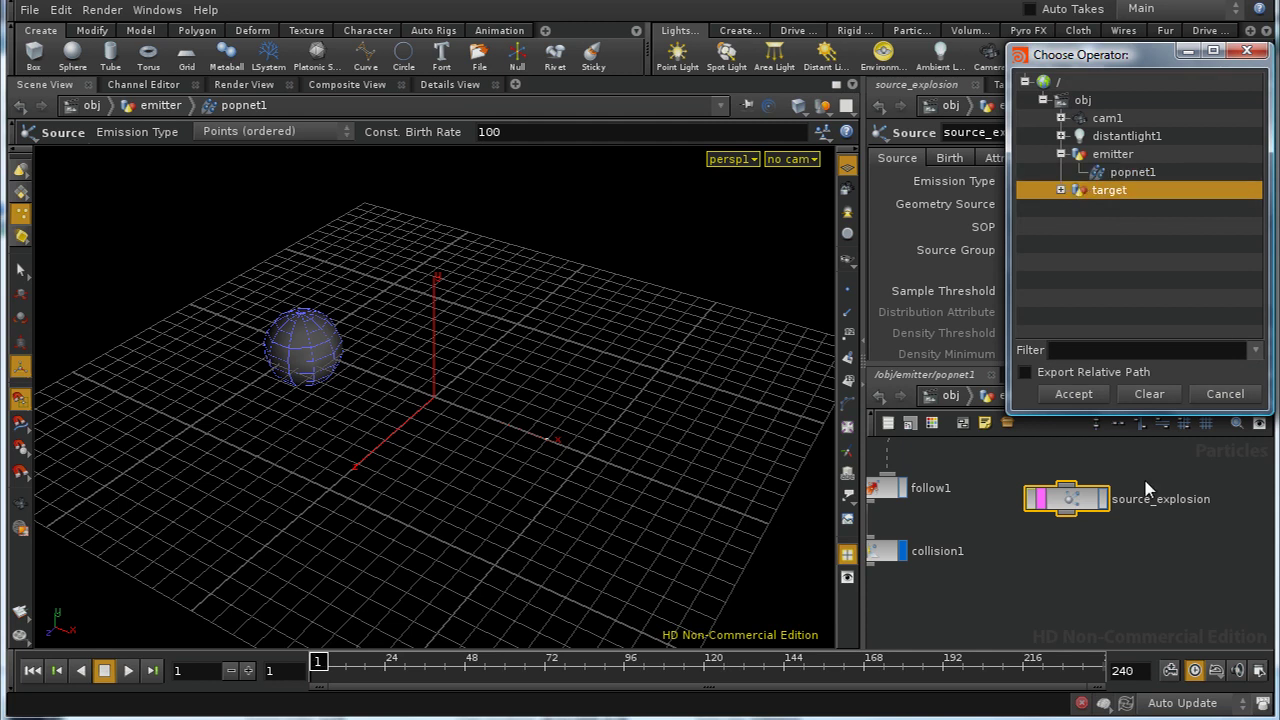
click(1078, 394)
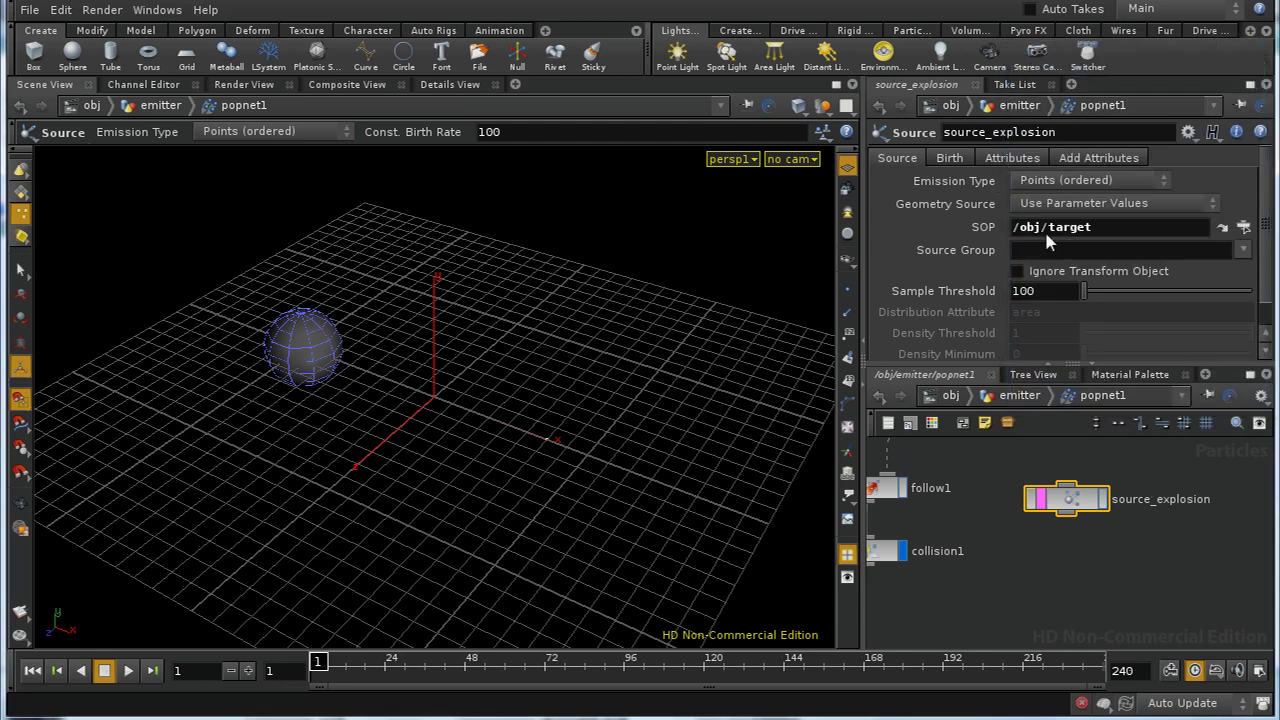
click(1087, 180)
click(1100, 363)
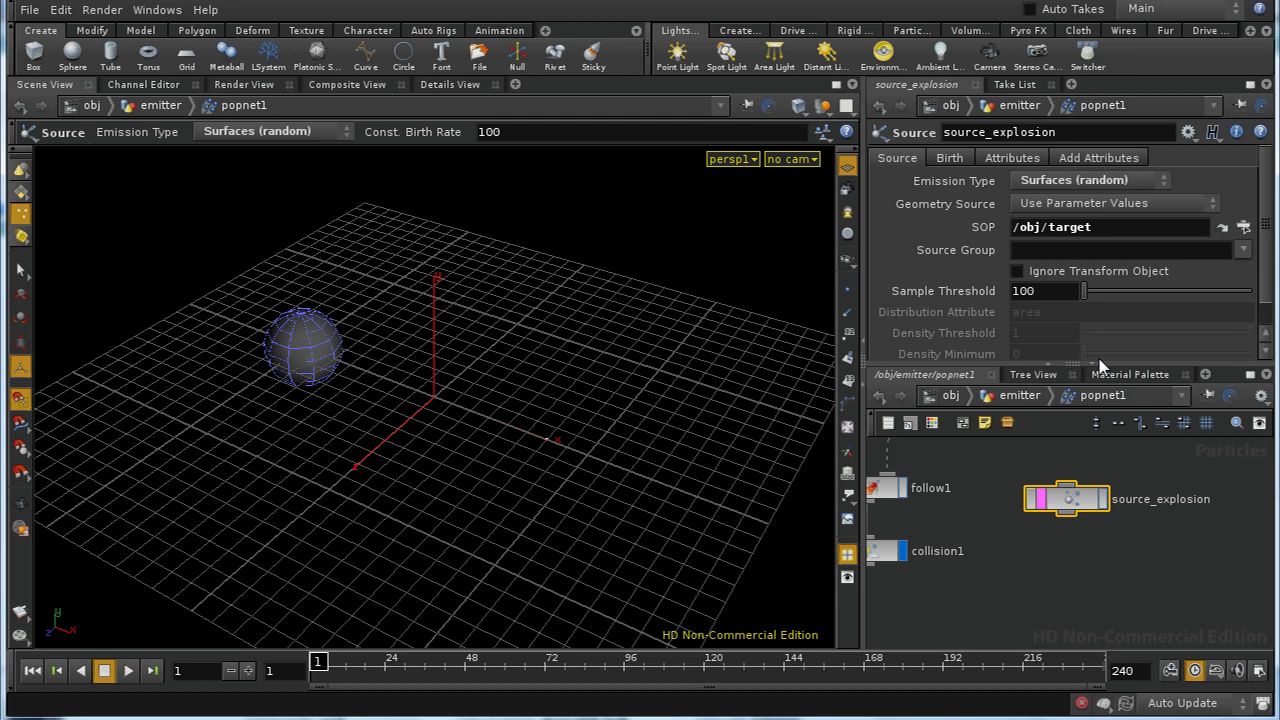
- Set source_explosion's constant birth rate to 10000 and its constant activation to the expression popevent("hitevent")
click(951, 160)
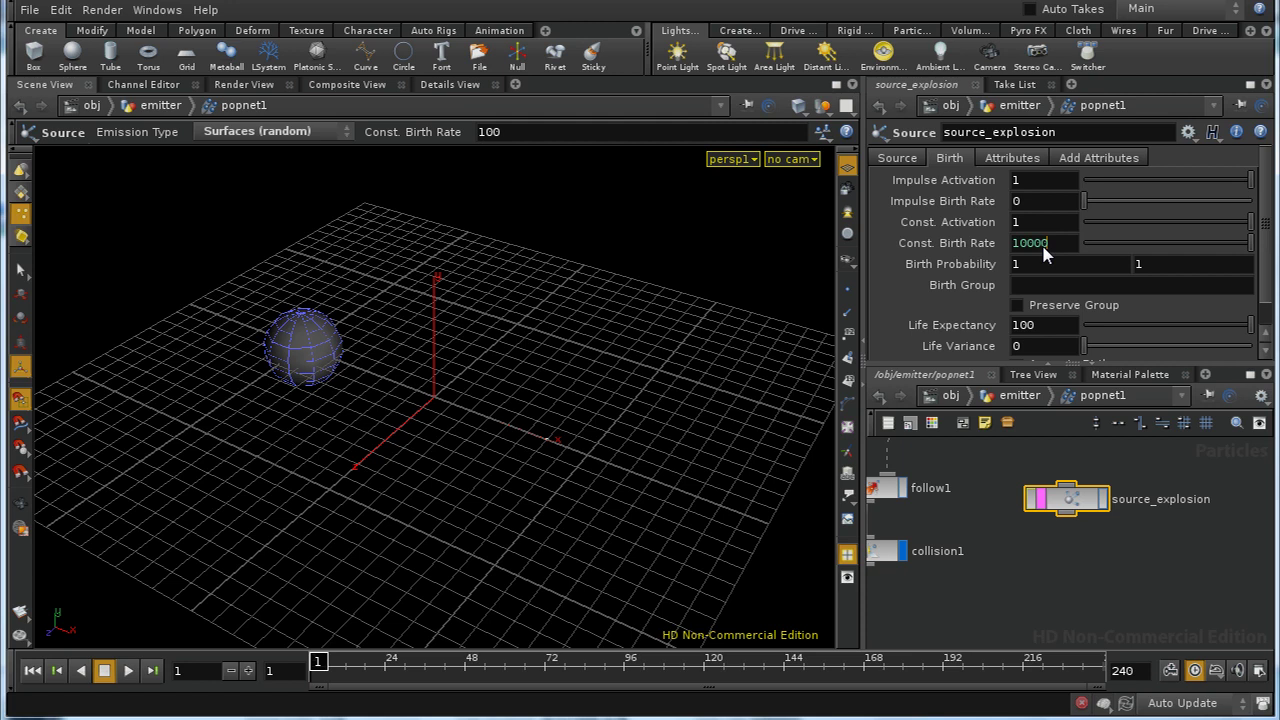
key(Return)
text($)
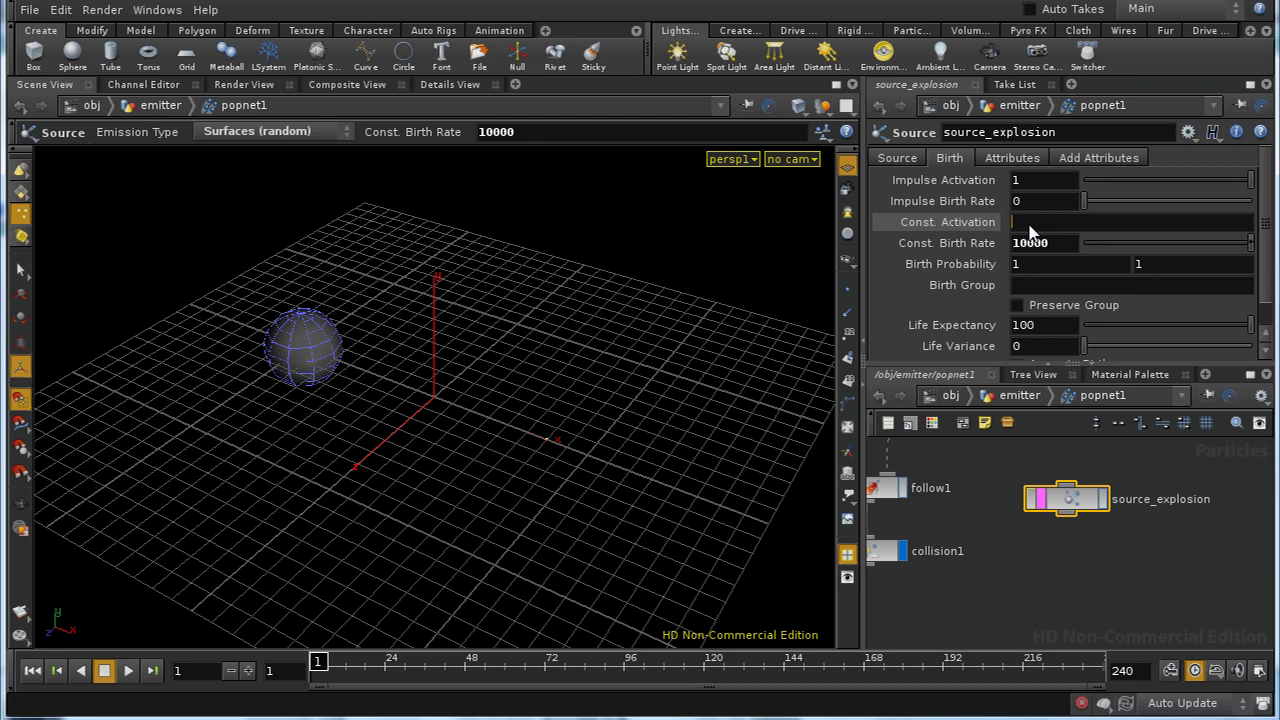
key(BackSpace)
key(BackSpace)
key(BackSpace)
text(popevent)
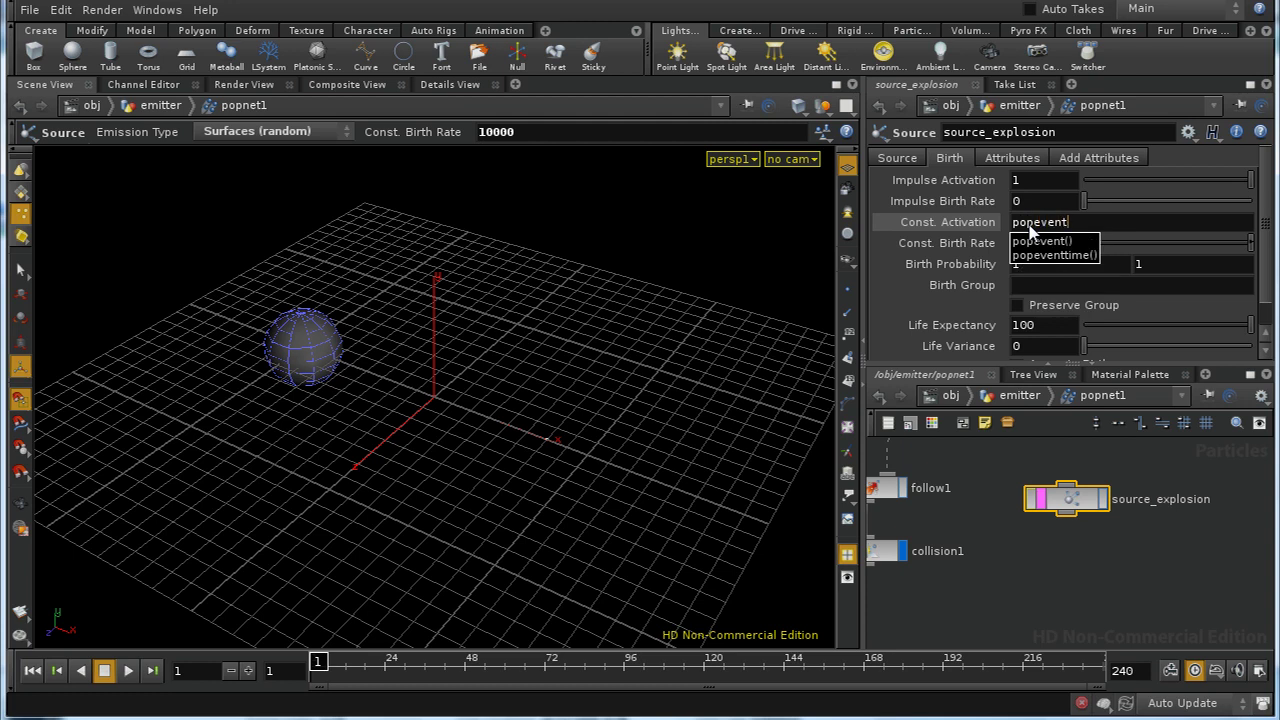
text(()
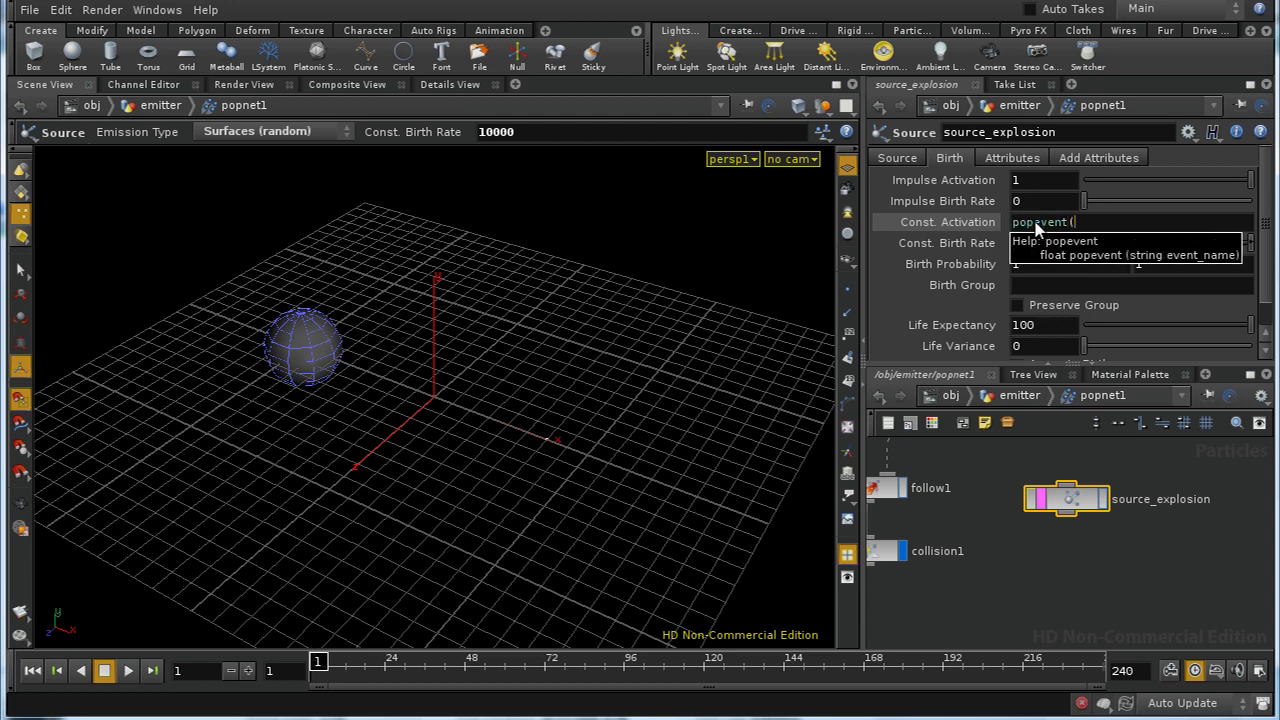
text("hitevent"))
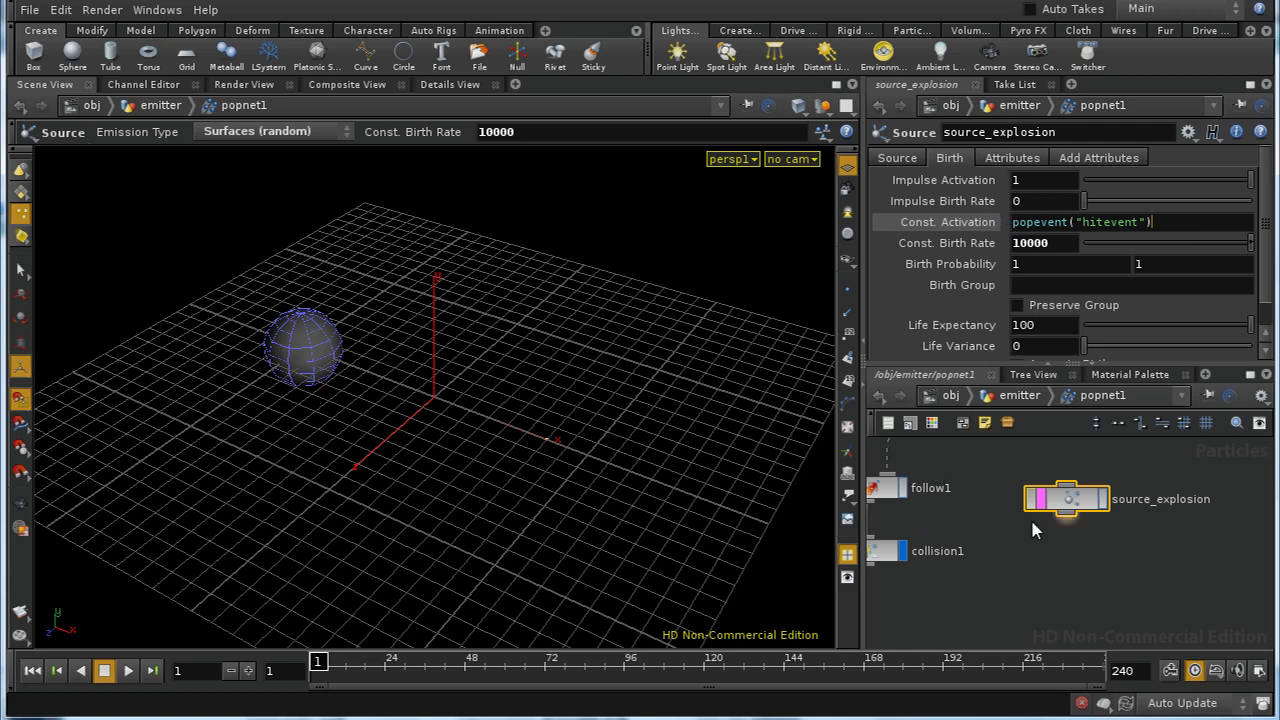
click(1018, 588)
- Add a Collect node below collision1 and source_explosion
key(h)
key(Tab)
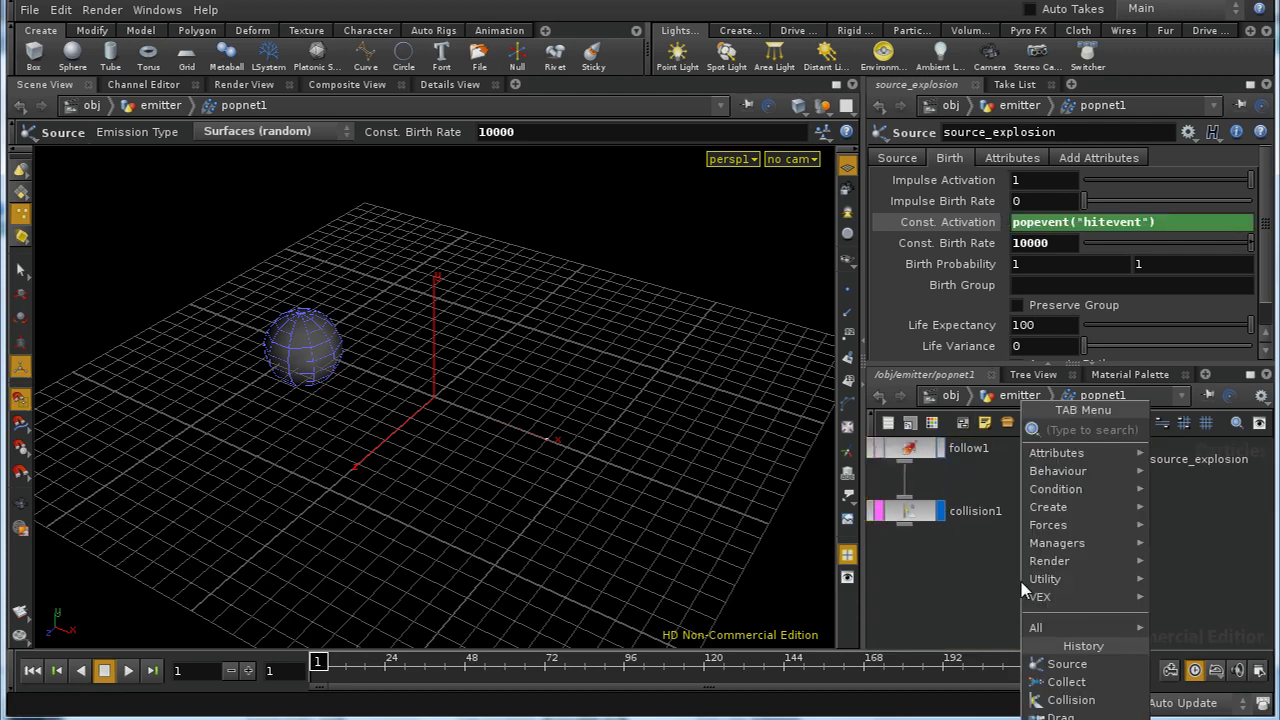
text(co)
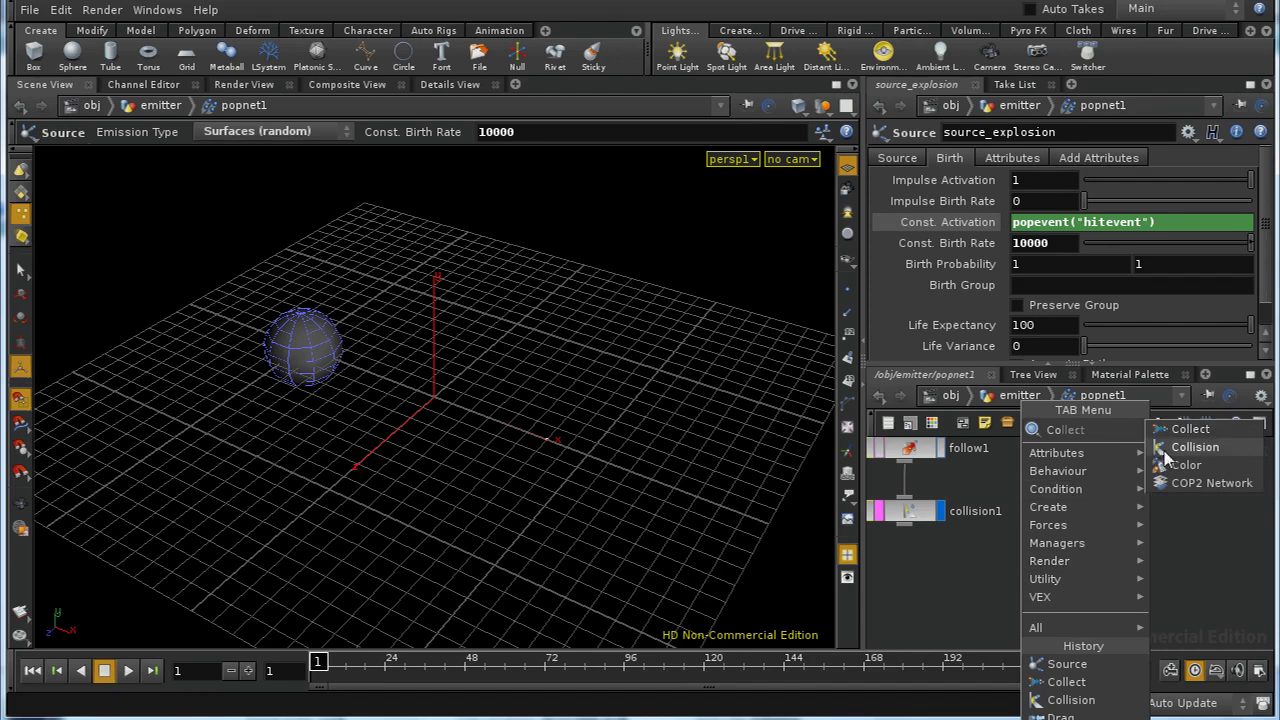
click(1186, 429)
click(999, 603)
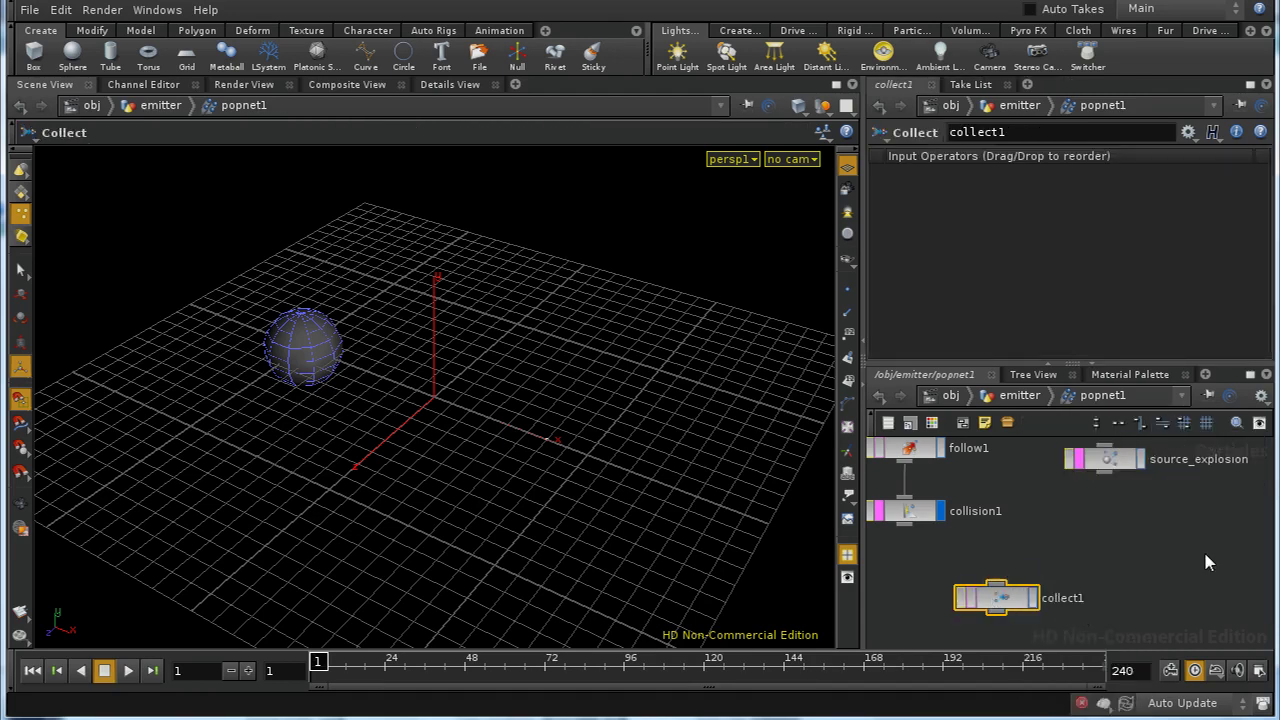
- Feed collision1 and source_explosion into collect1 as the displayed node, and play the simulation to frame 30
middle_drag(1152, 574, 1180, 563)
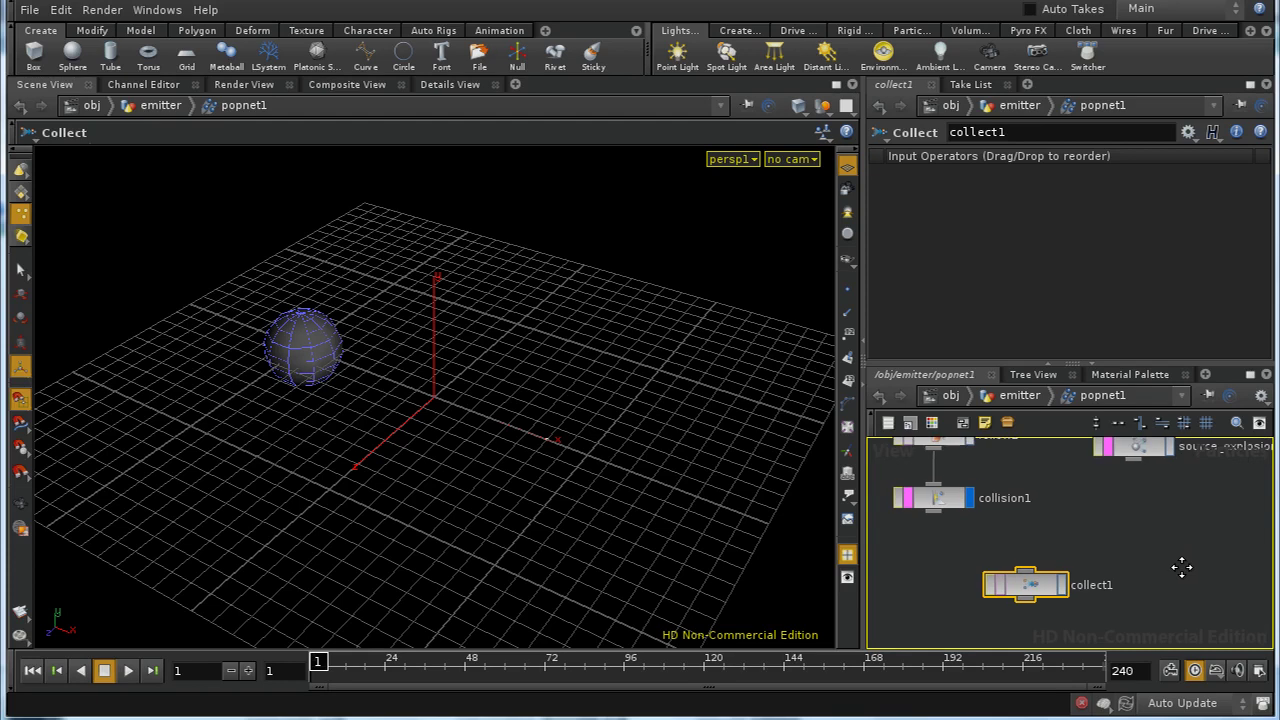
drag(932, 514, 1024, 576)
drag(1136, 473, 1028, 574)
click(1062, 587)
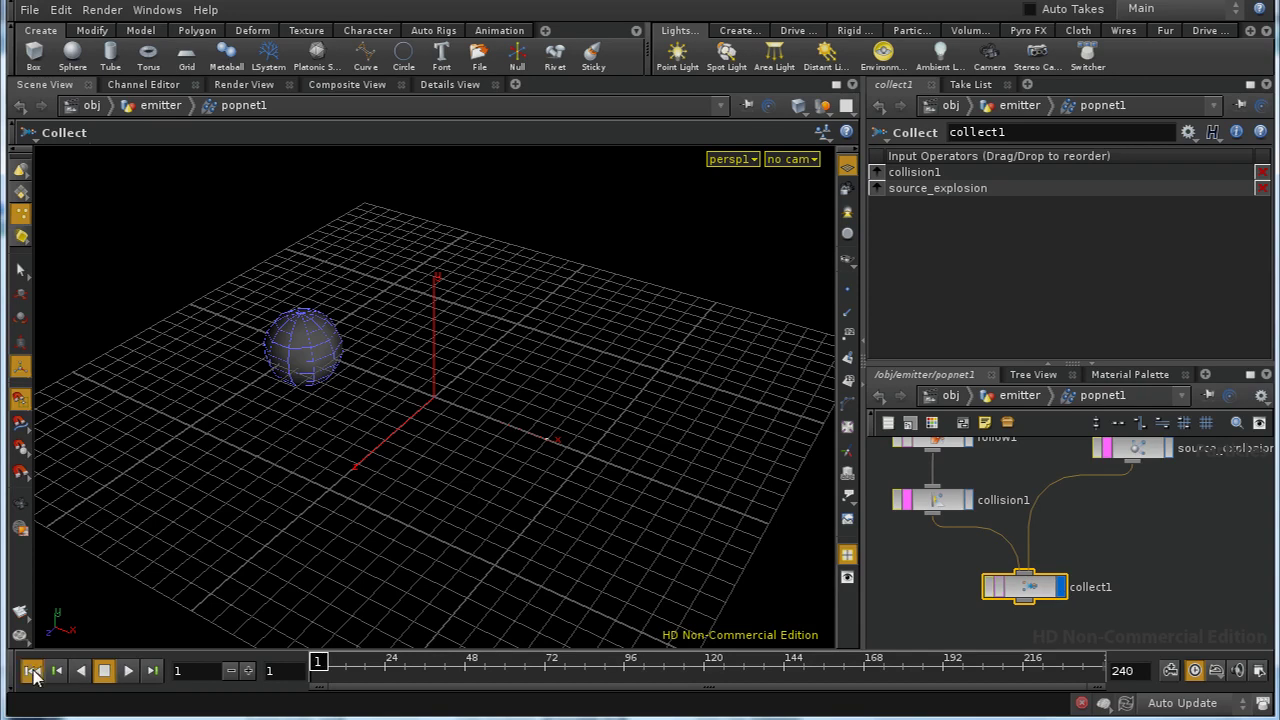
click(128, 671)
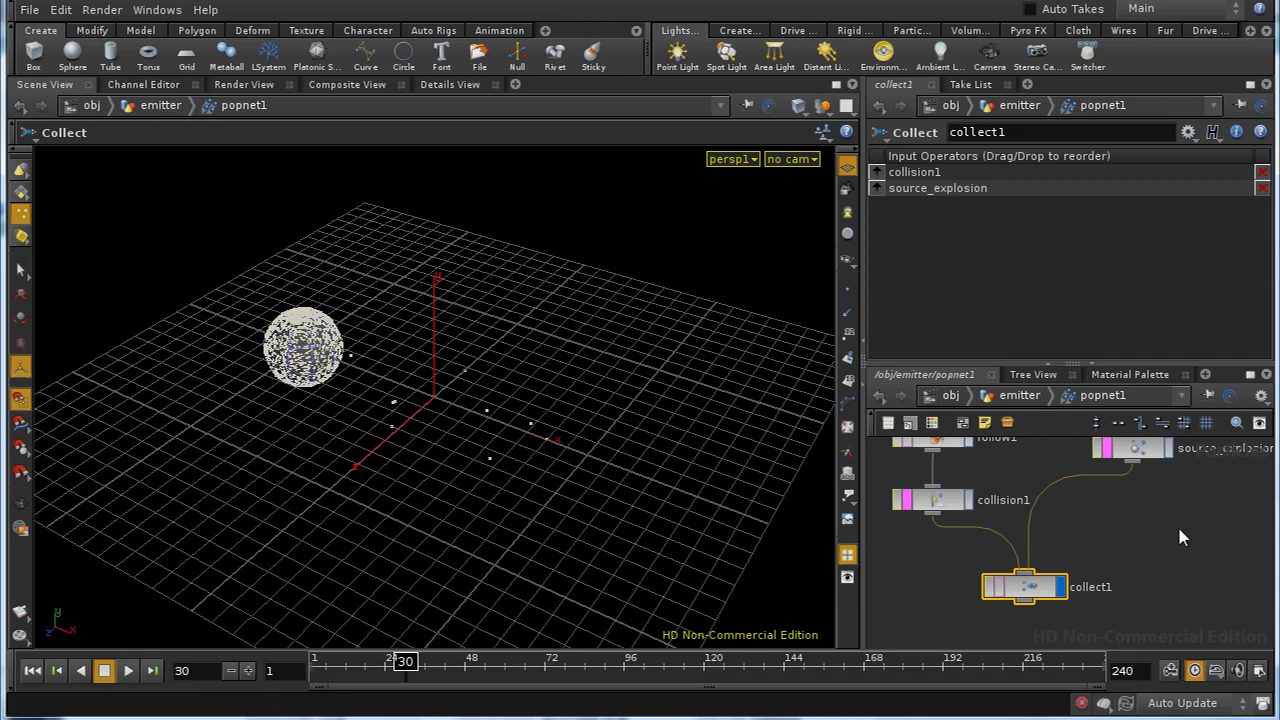
- Add a Point node after sphere1 inside the target object
scroll(1150, 550, up, 1)
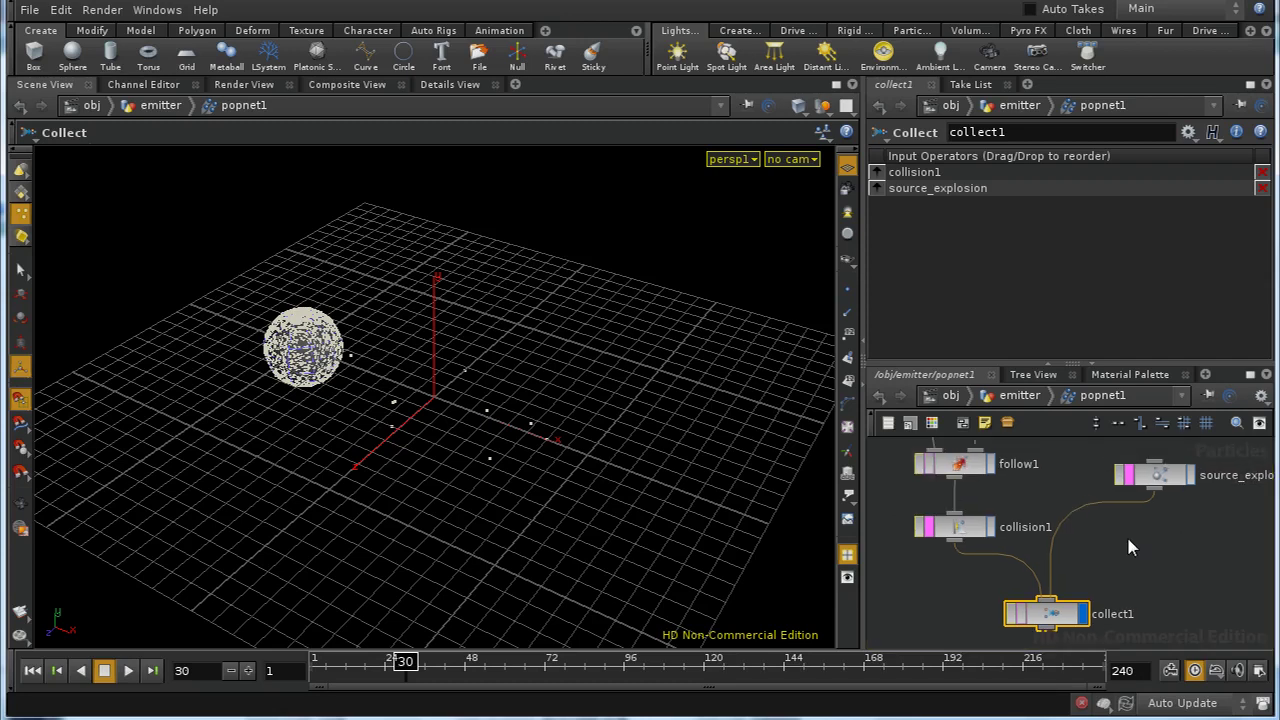
key(u)
key(u)
double_click(1030, 461)
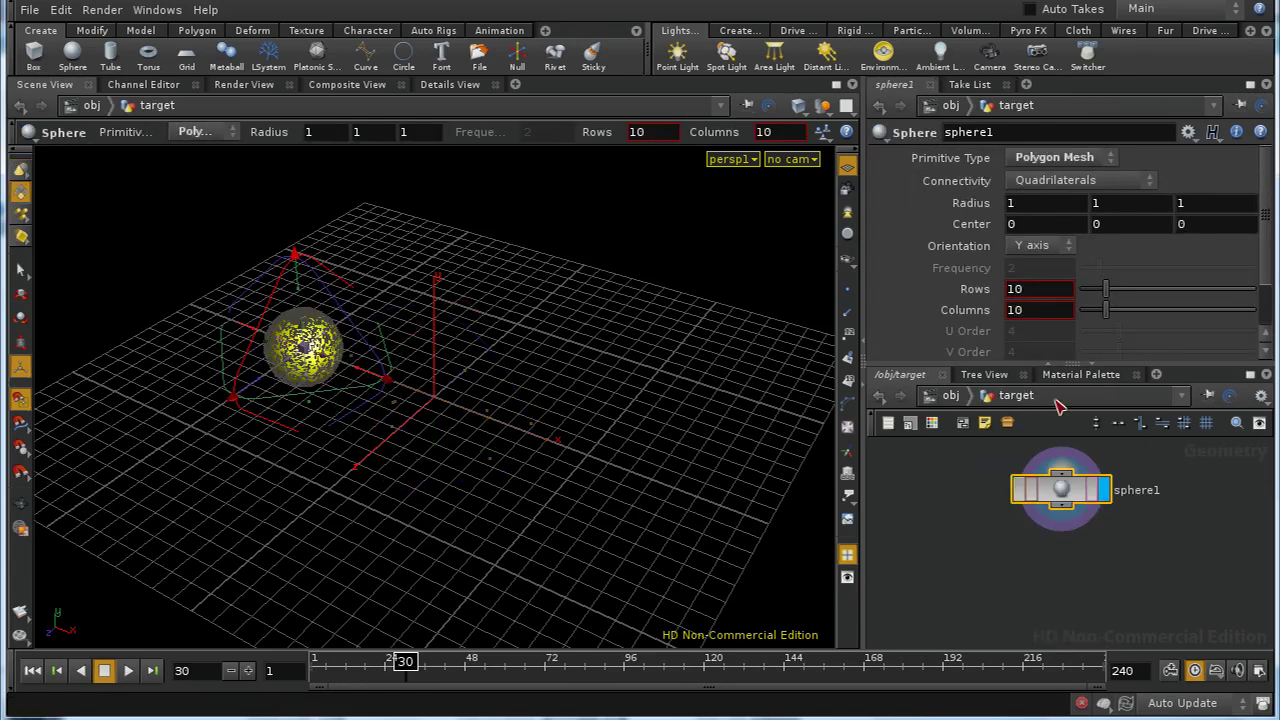
key(Tab)
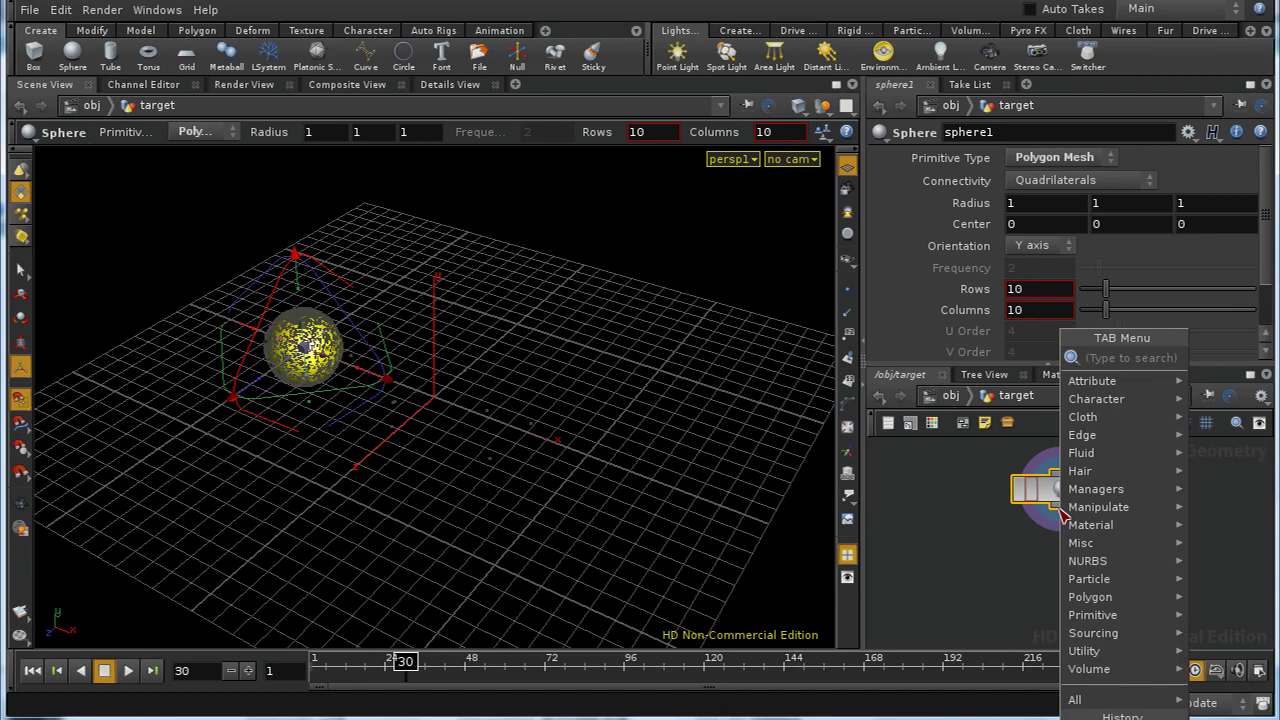
text(Point)
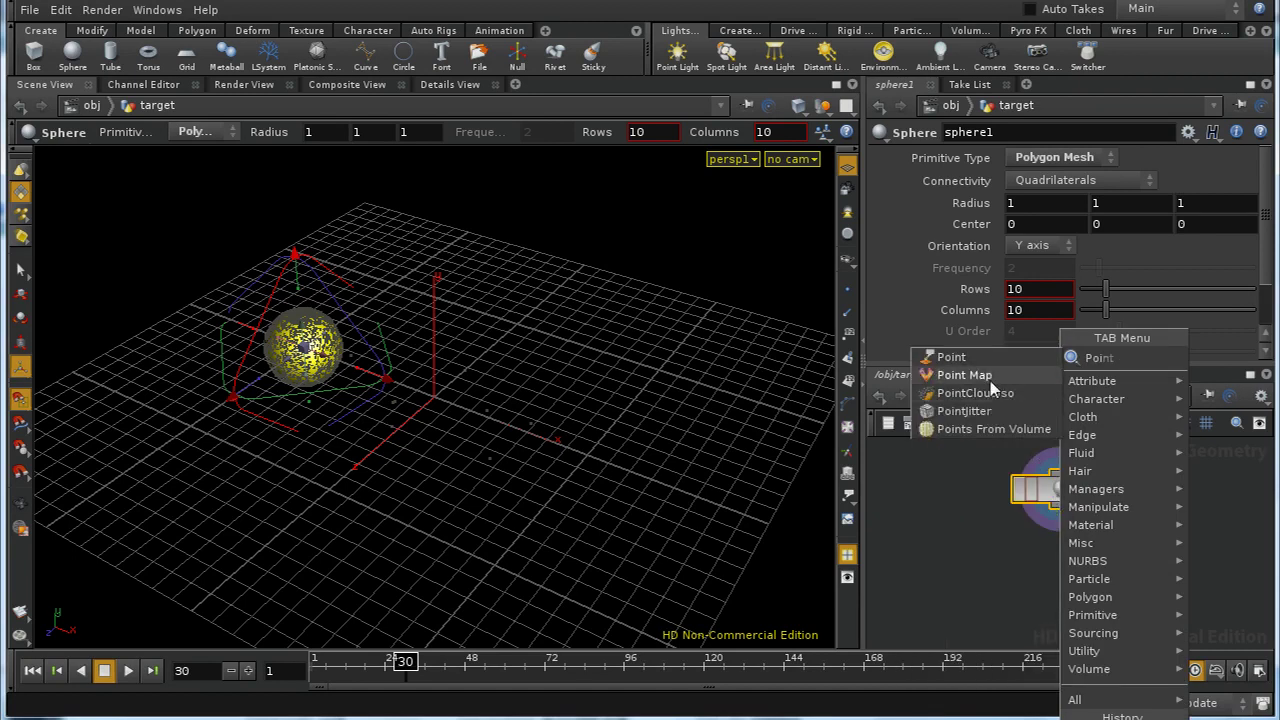
key(Return)
click(1060, 574)
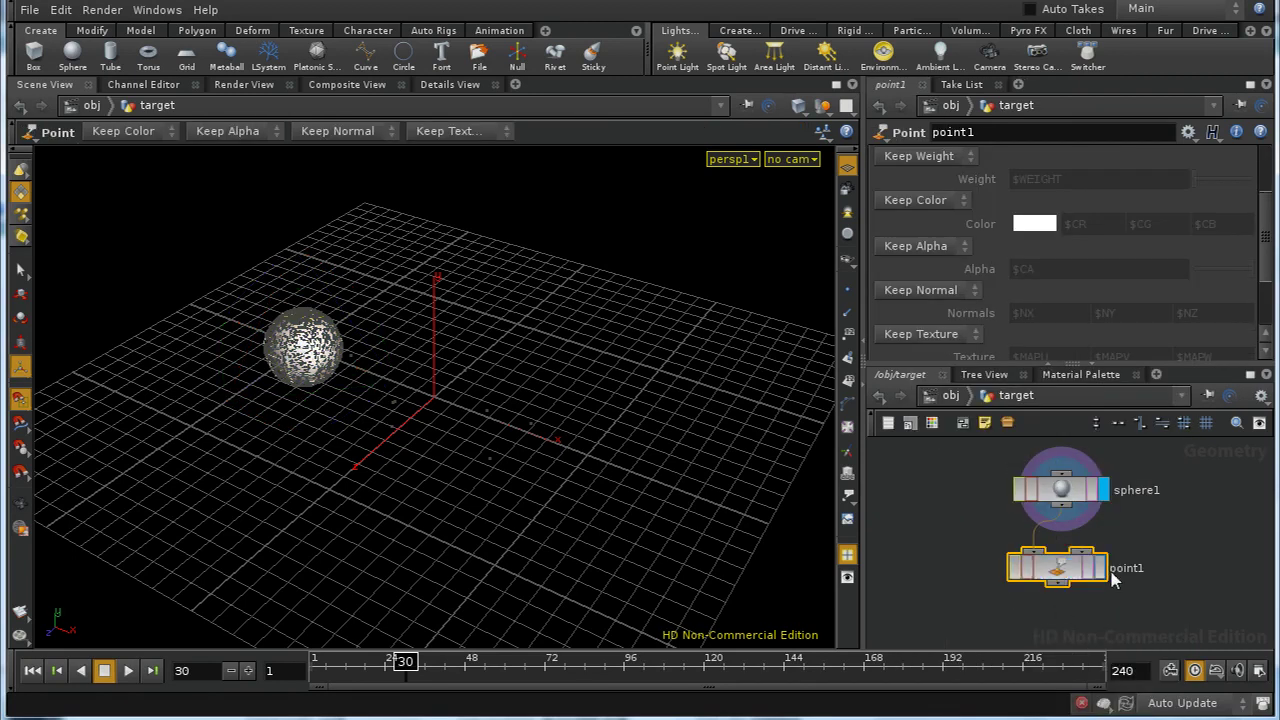
- Make point1 the displayed node with Add Normal enabled, and briefly show the point normals in the viewport
click(1101, 568)
click(975, 290)
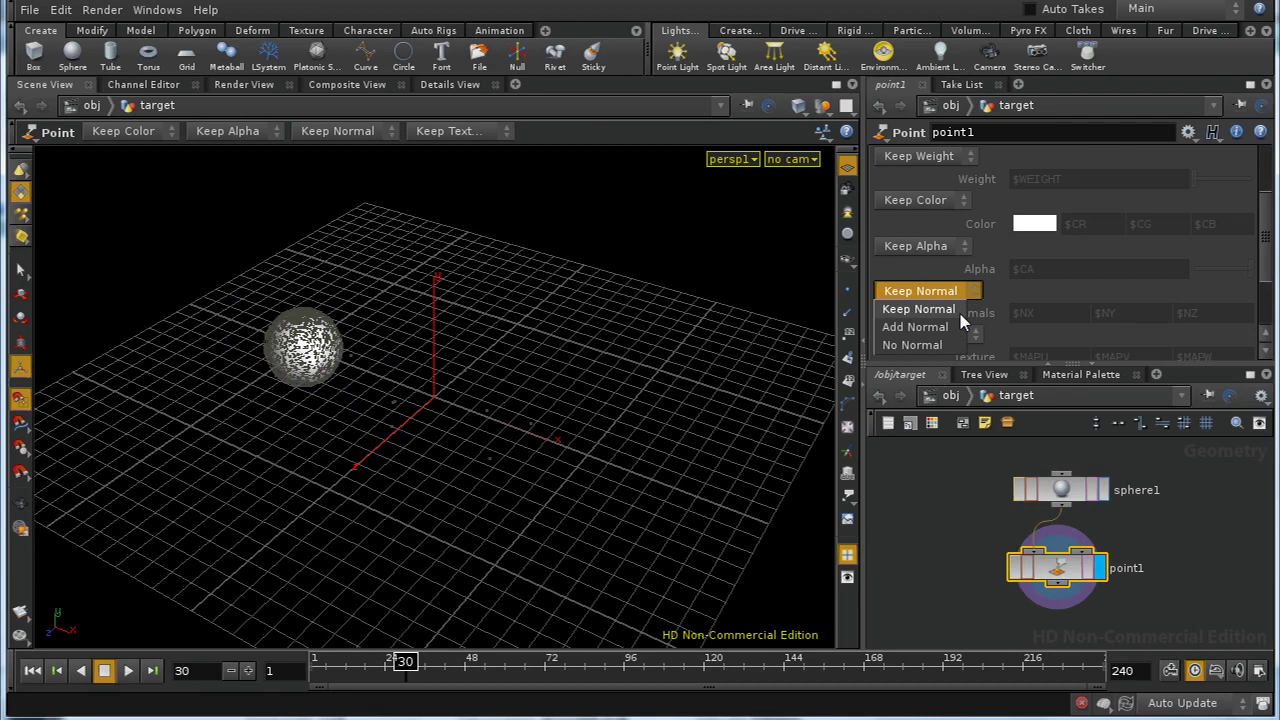
click(935, 333)
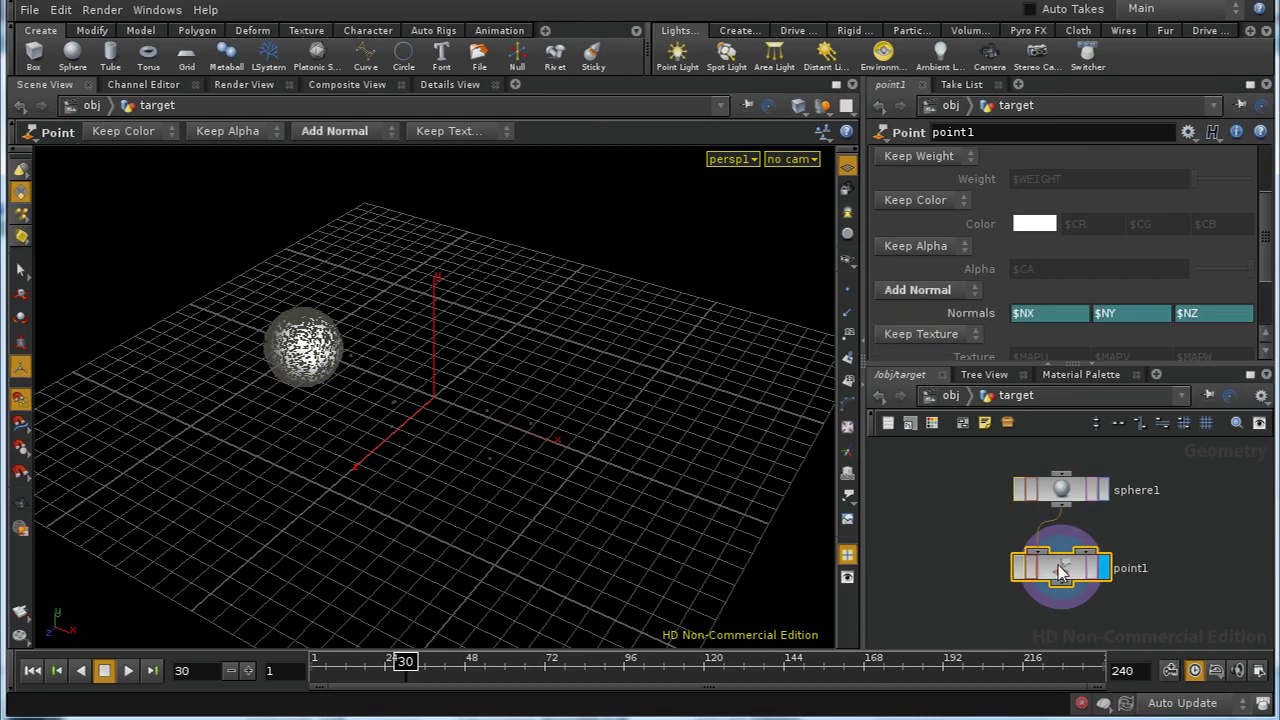
click(847, 312)
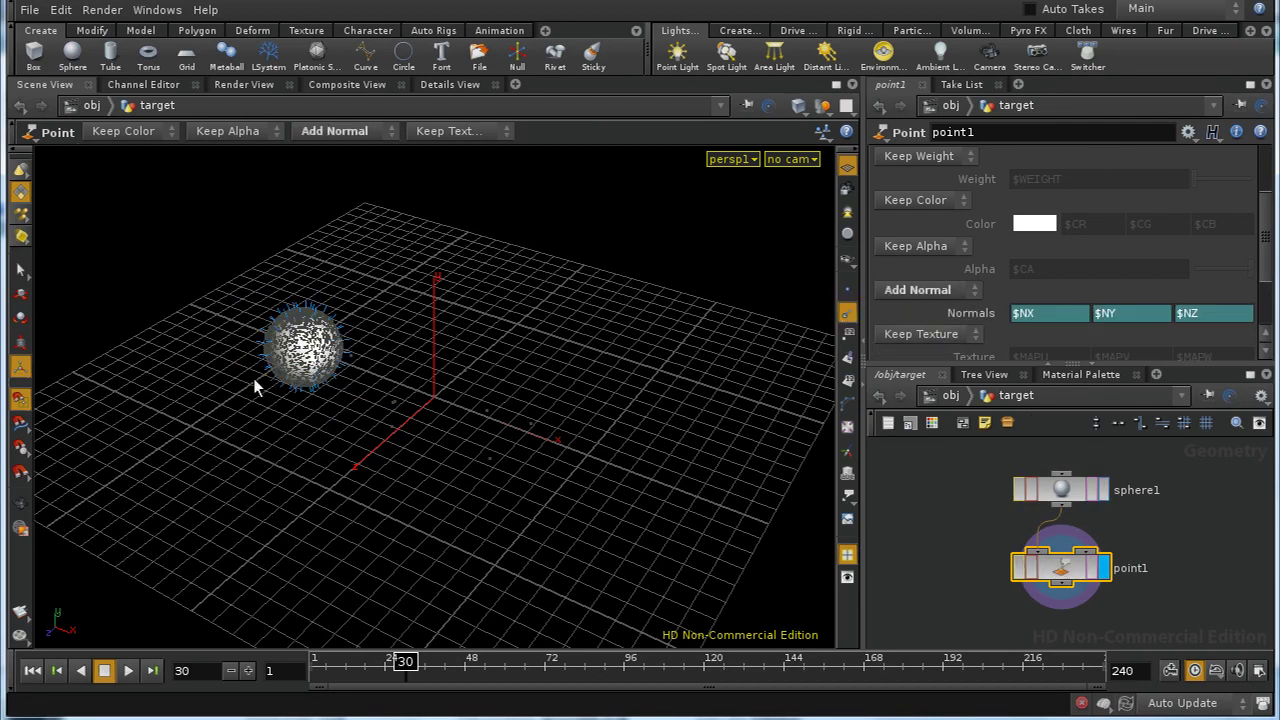
click(847, 312)
- Open the emitter object's popnet1 network, select source_explosion and display its Source settings
click(950, 395)
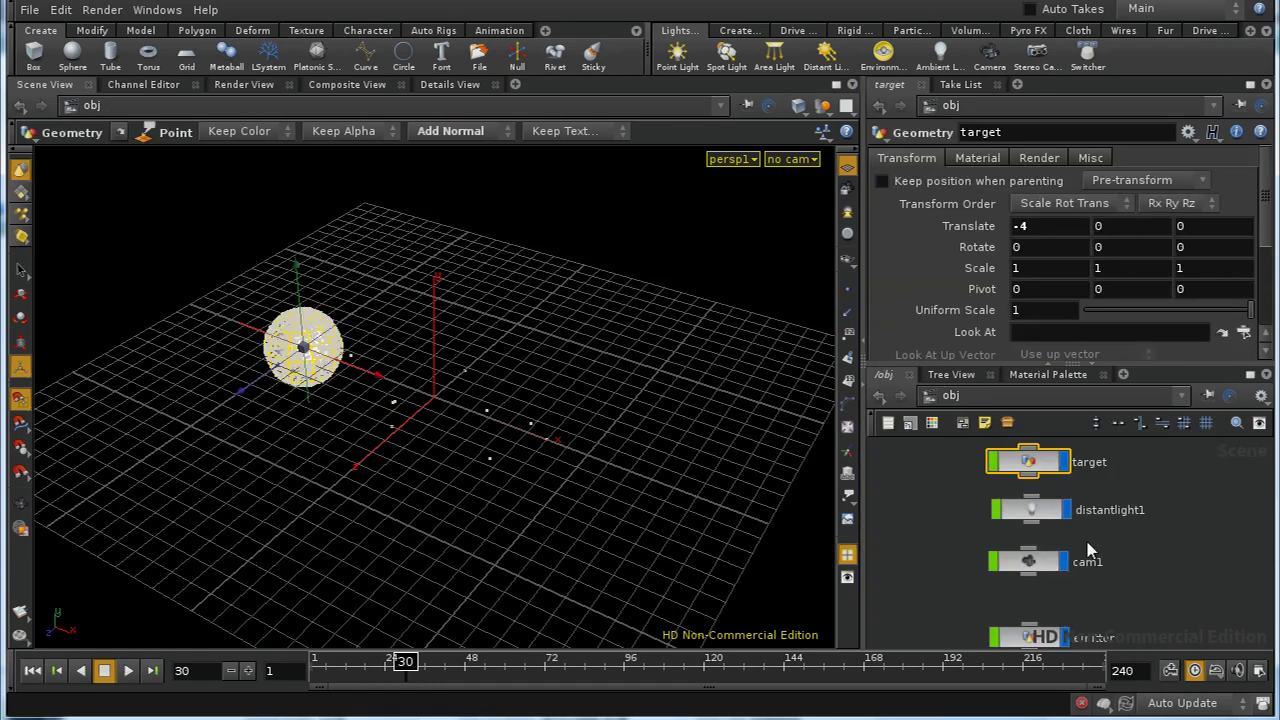
double_click(1032, 638)
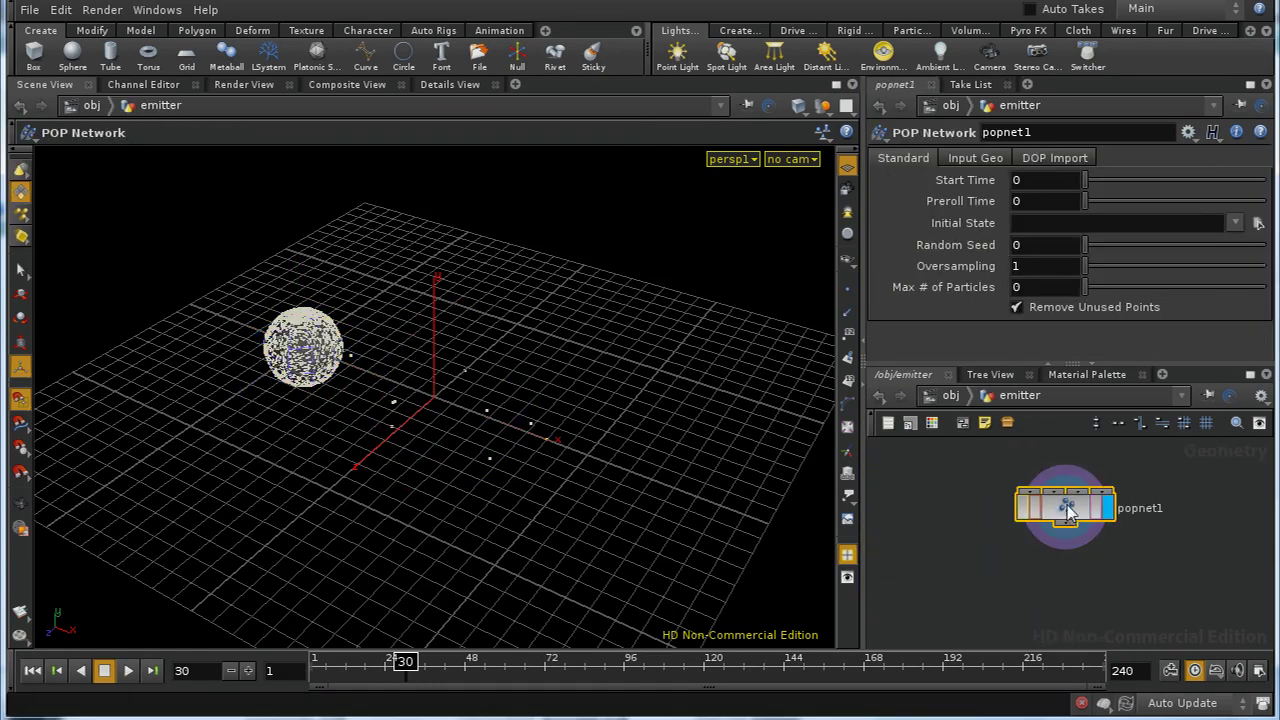
double_click(1060, 506)
click(1178, 487)
middle_drag(1176, 574, 1145, 643)
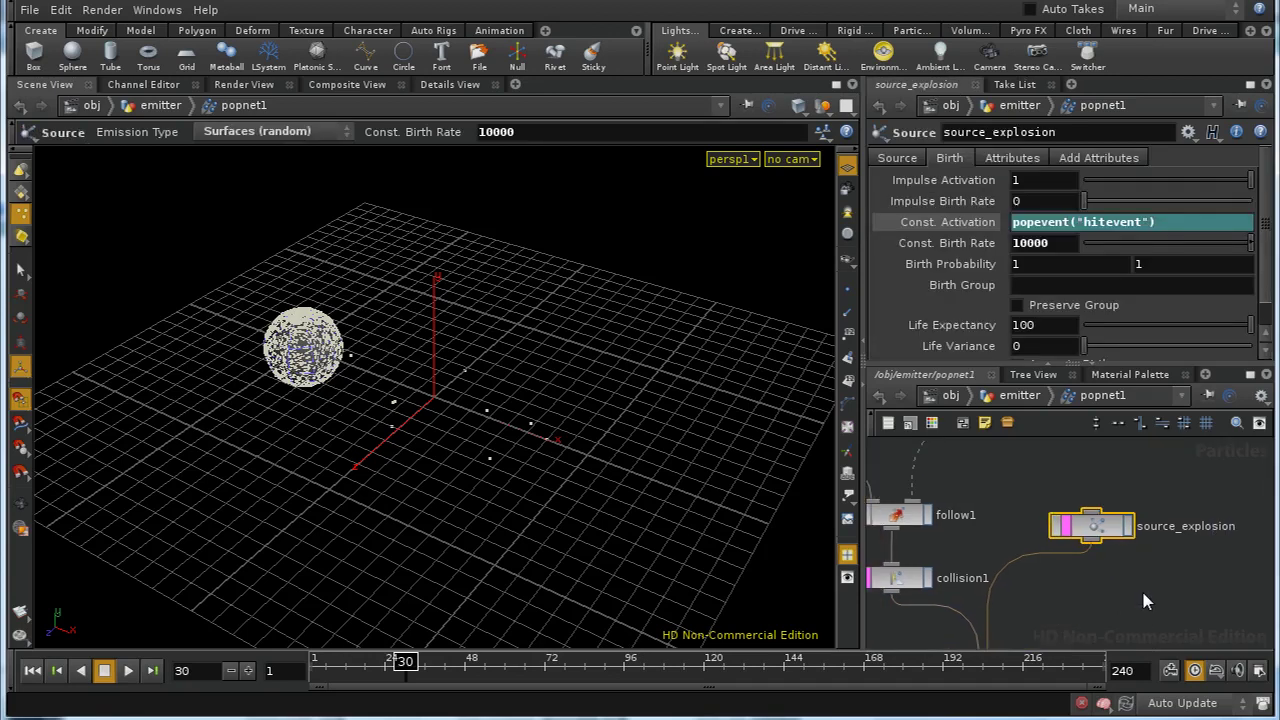
scroll(1143, 596, up, 1)
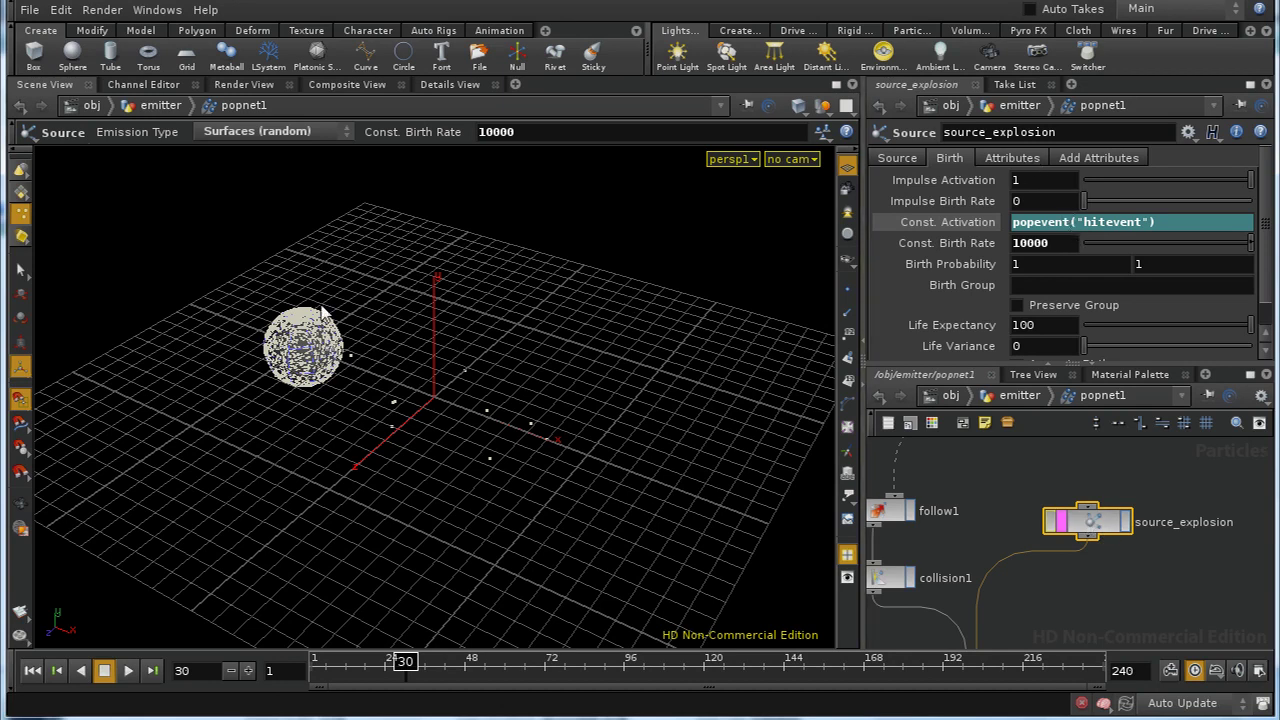
click(903, 160)
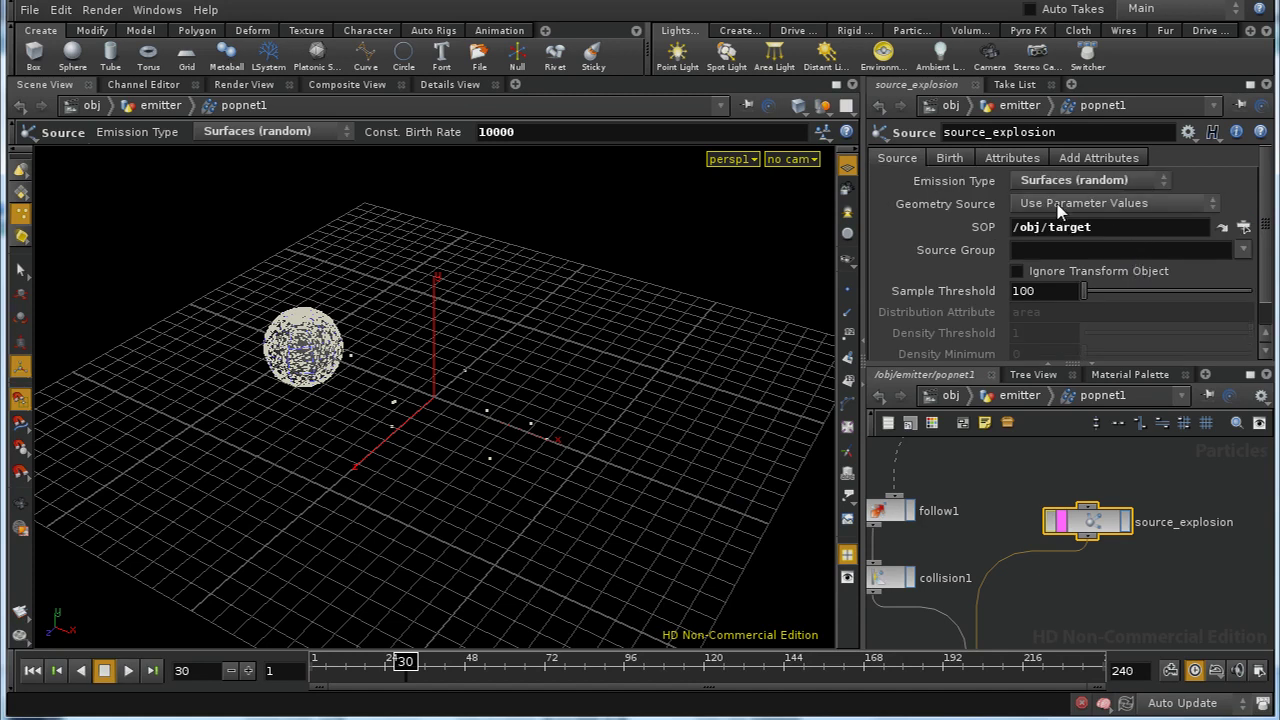
drag(1097, 538, 1096, 557)
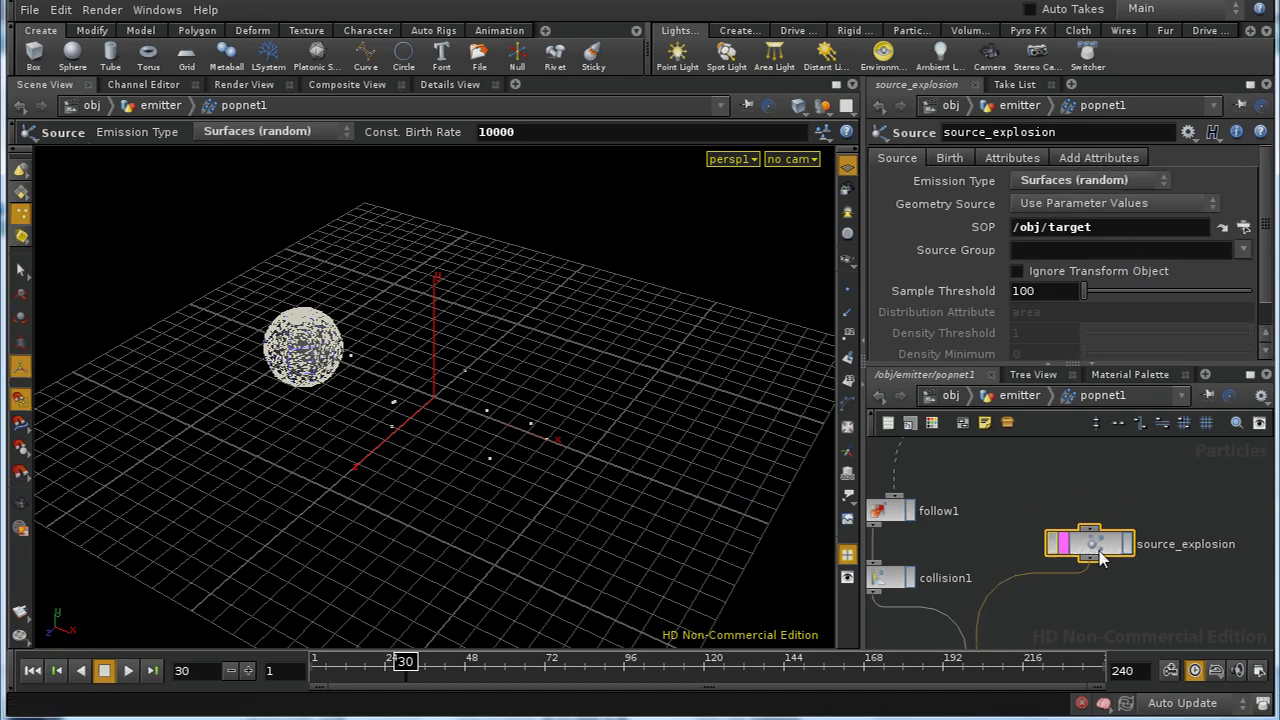
- Set source_explosion's Inherit Velocity to 10 and play the simulation from frame 1 to frame 25
click(1013, 158)
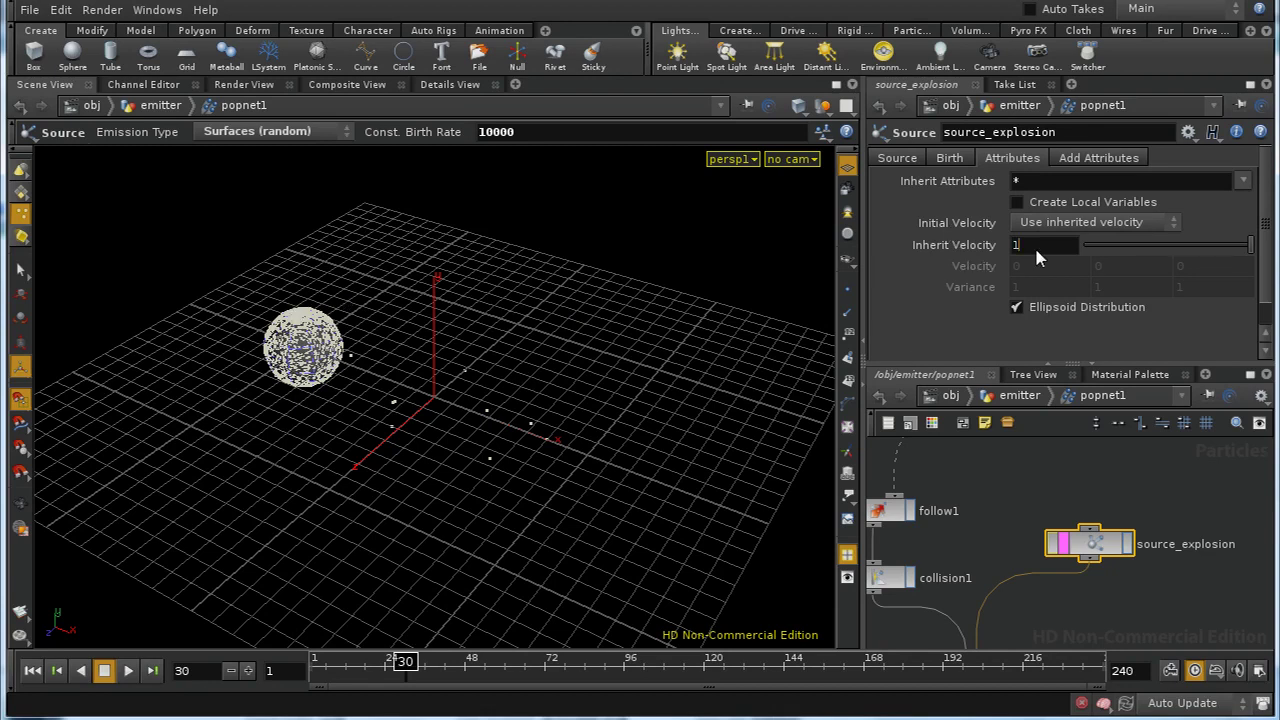
key(Return)
click(32, 671)
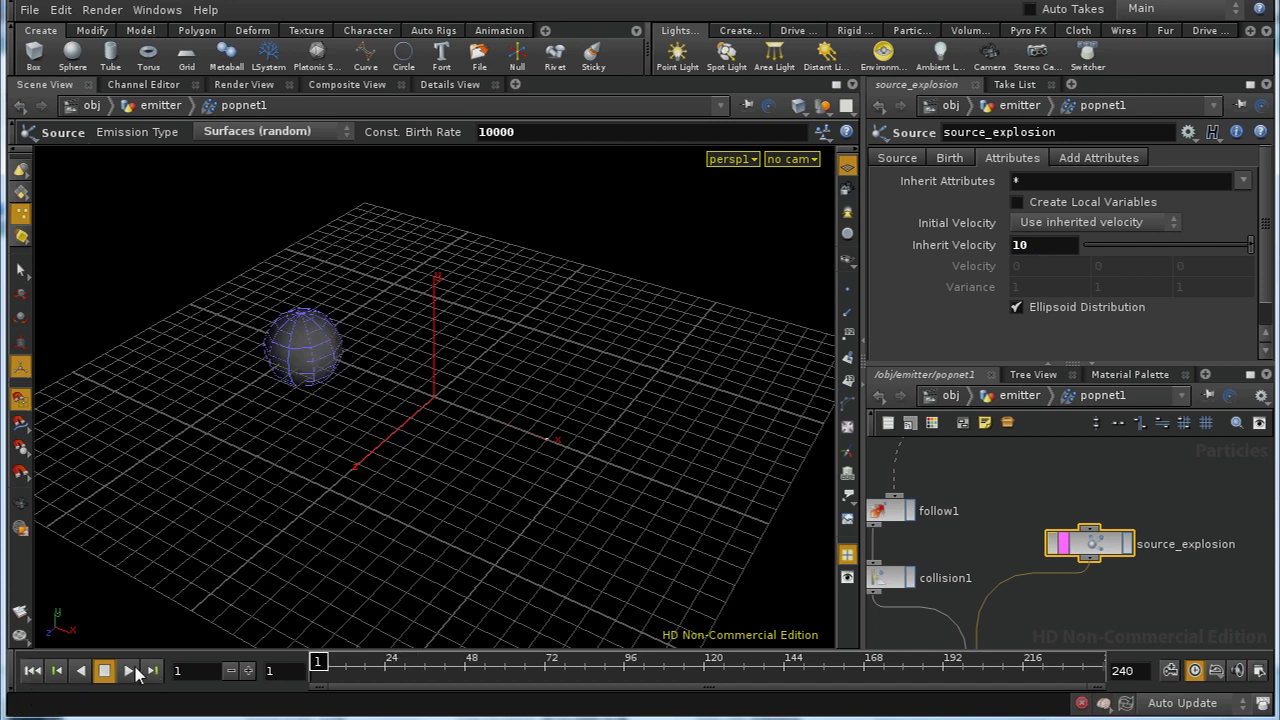
click(130, 671)
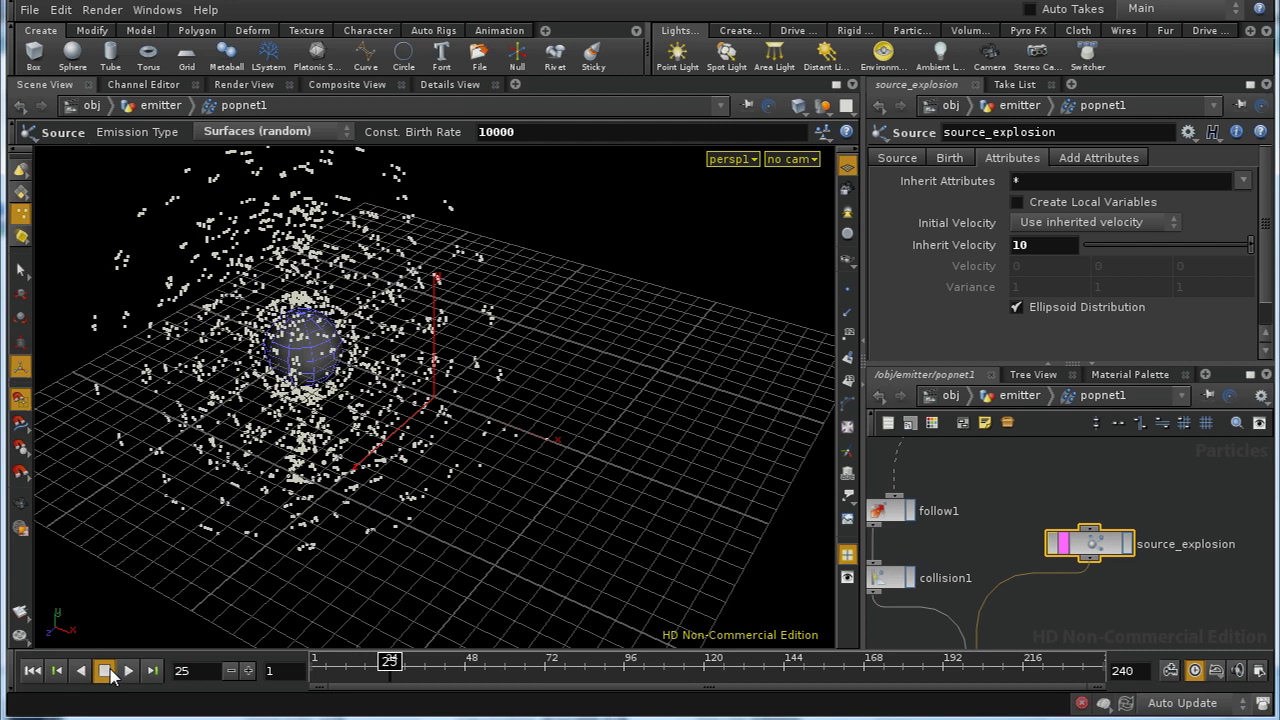
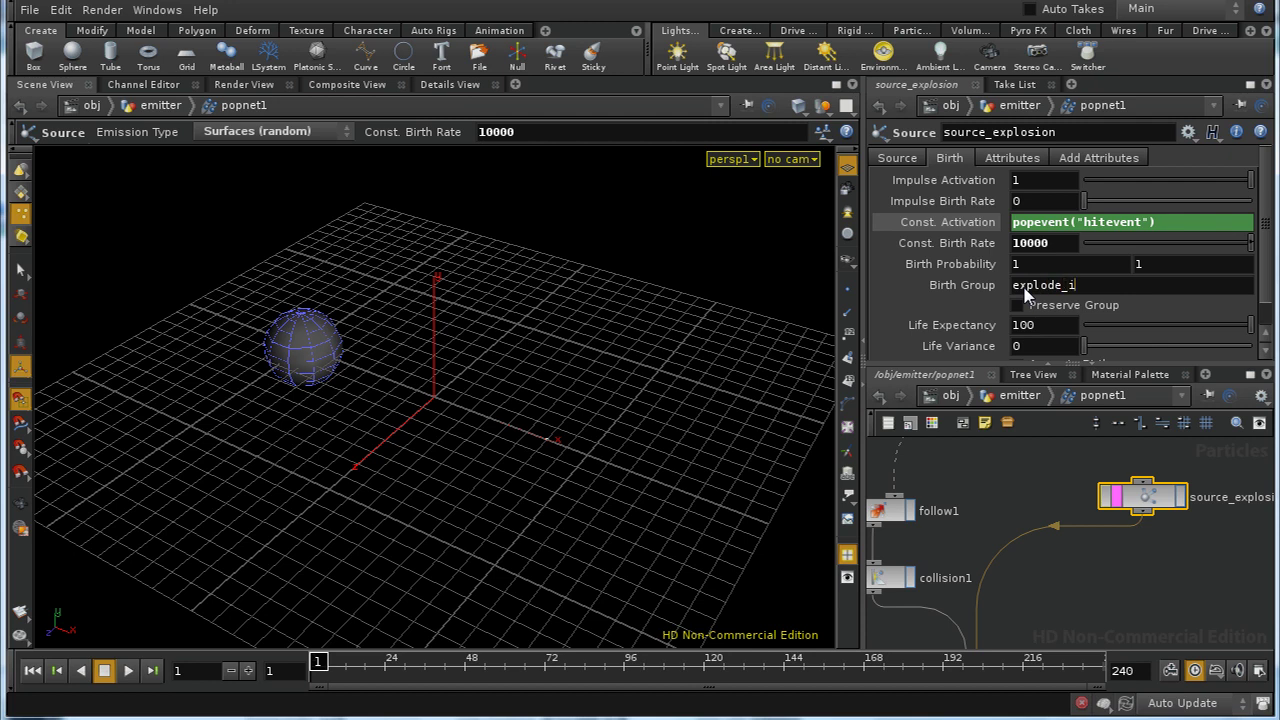
- Set source_explosion's Birth Group to explode_initial and insert a Group node directly below it
text(initial)
key(Return)
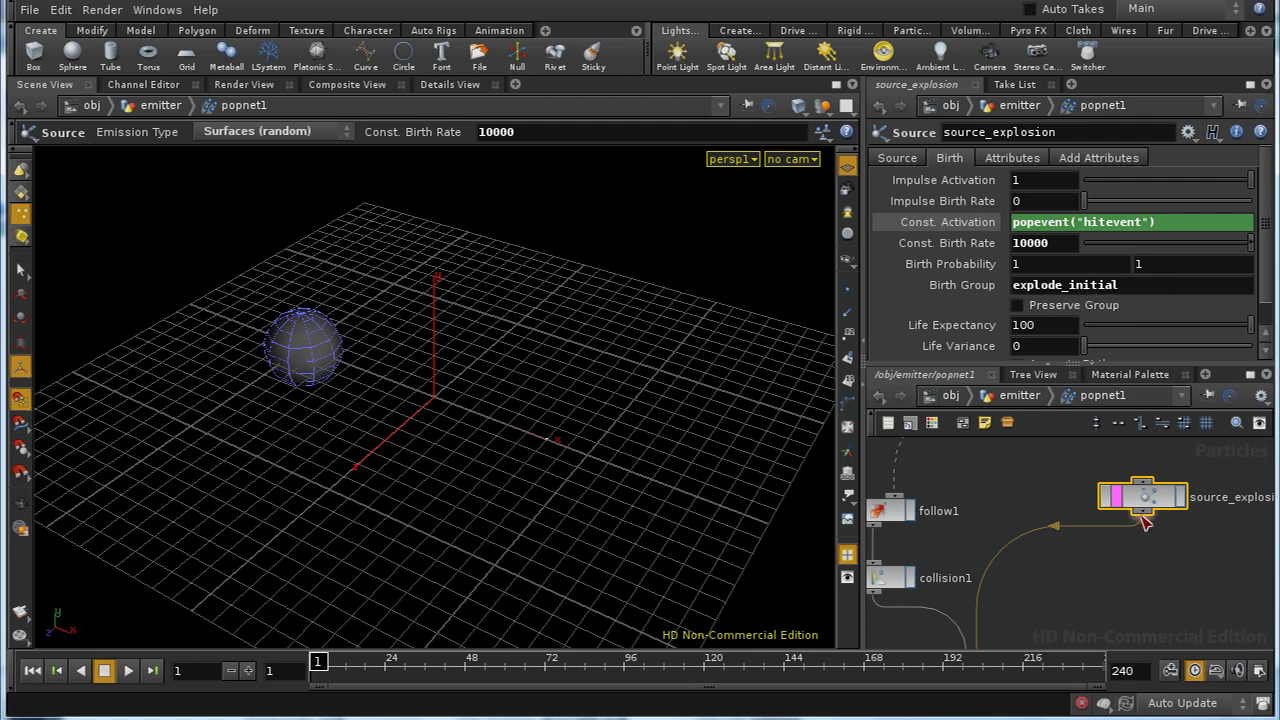
key(Tab)
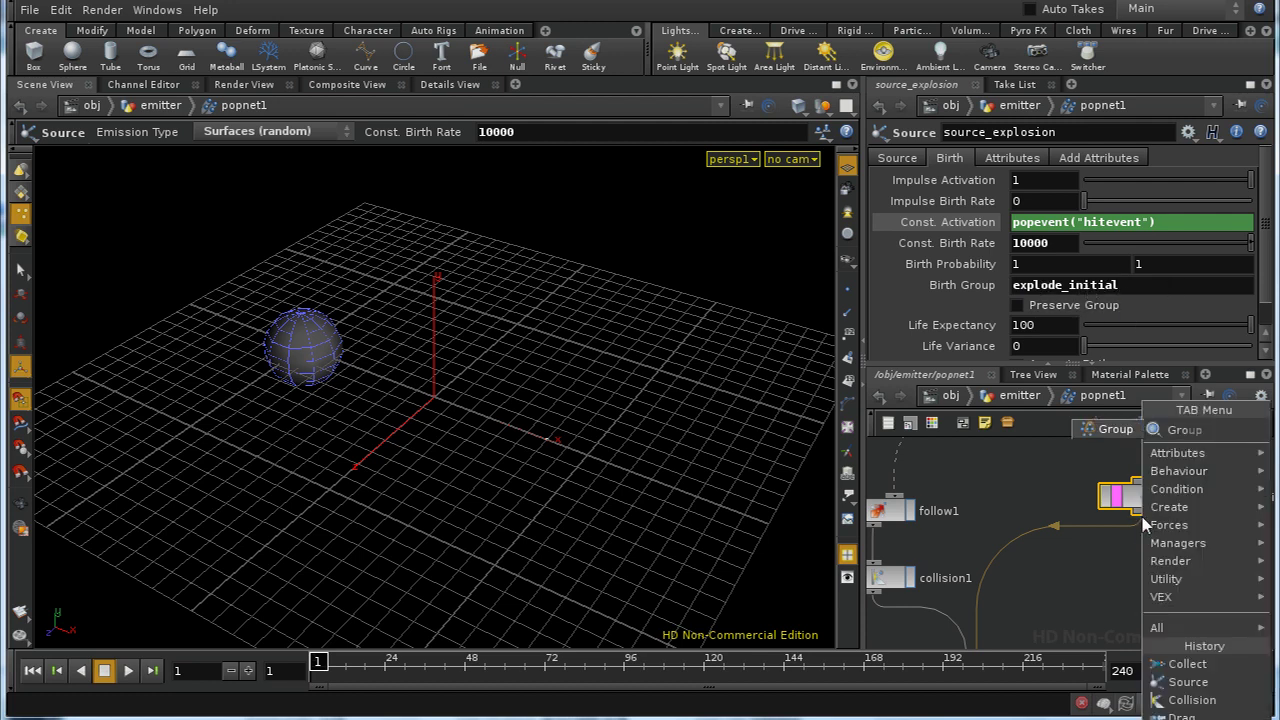
click(1116, 429)
click(1133, 551)
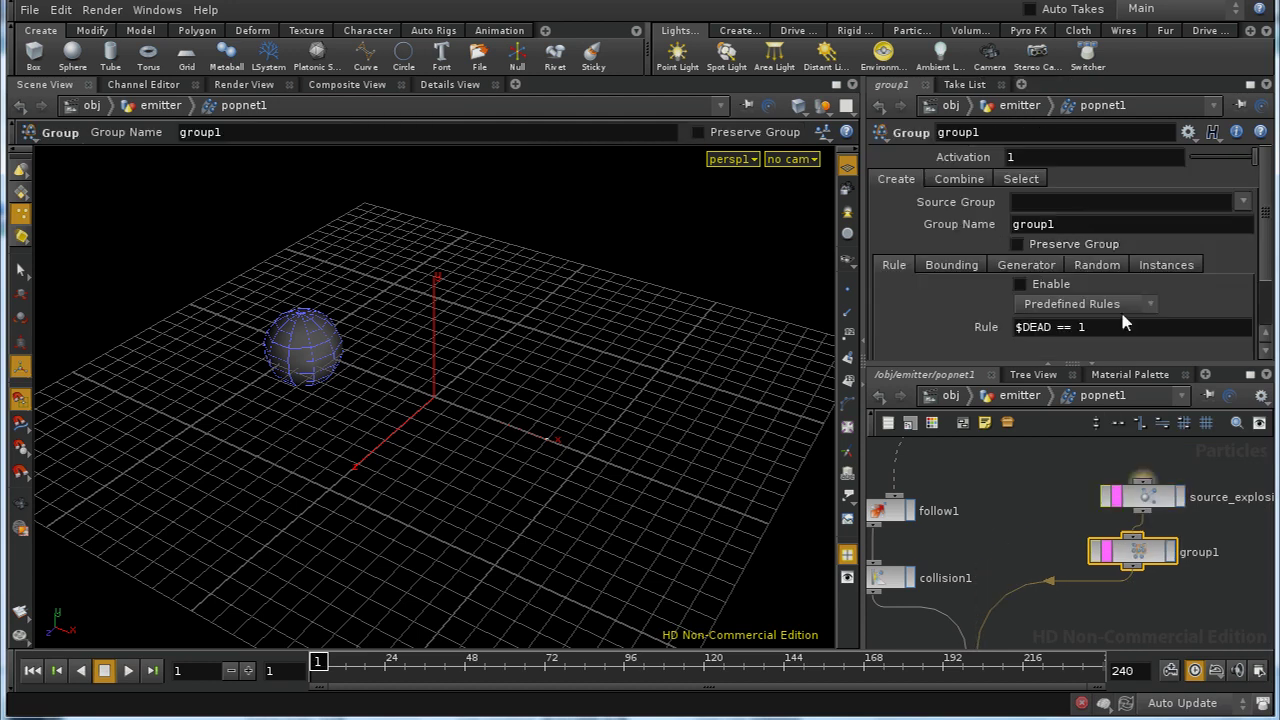
- Rename the new Group node explode_all and set its Group Name to $OS
double_click(960, 133)
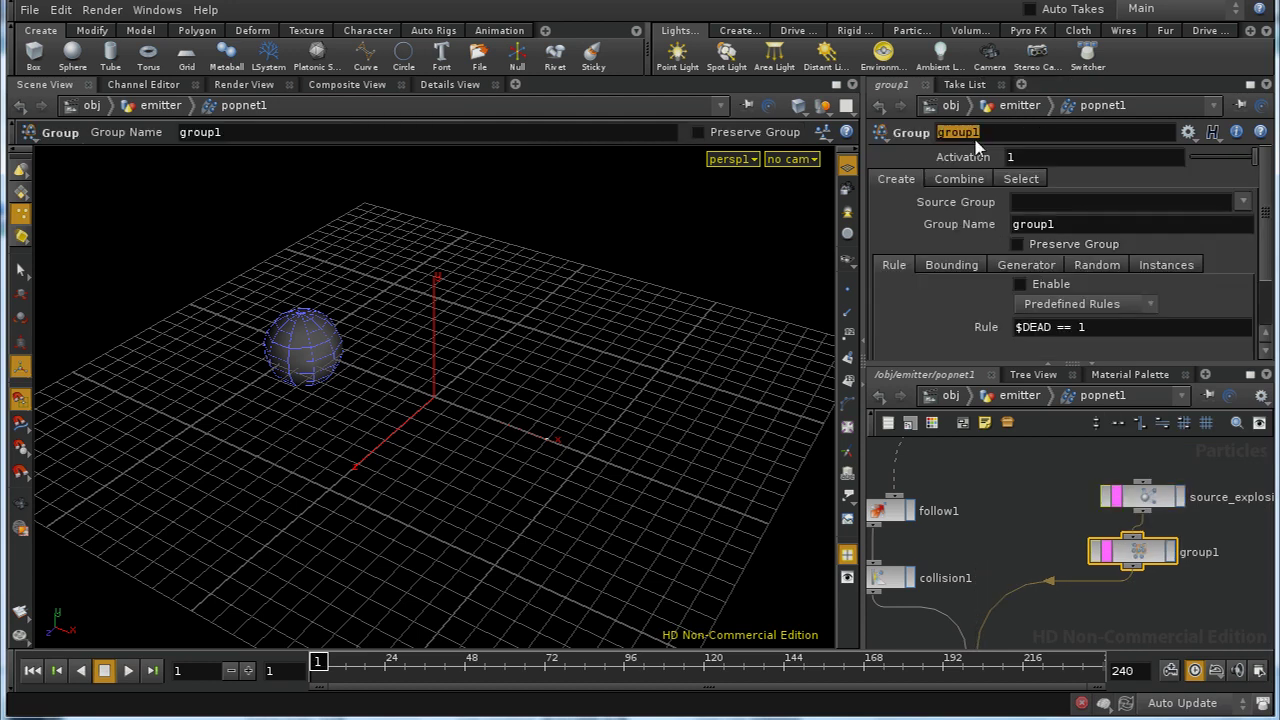
text(explode_all)
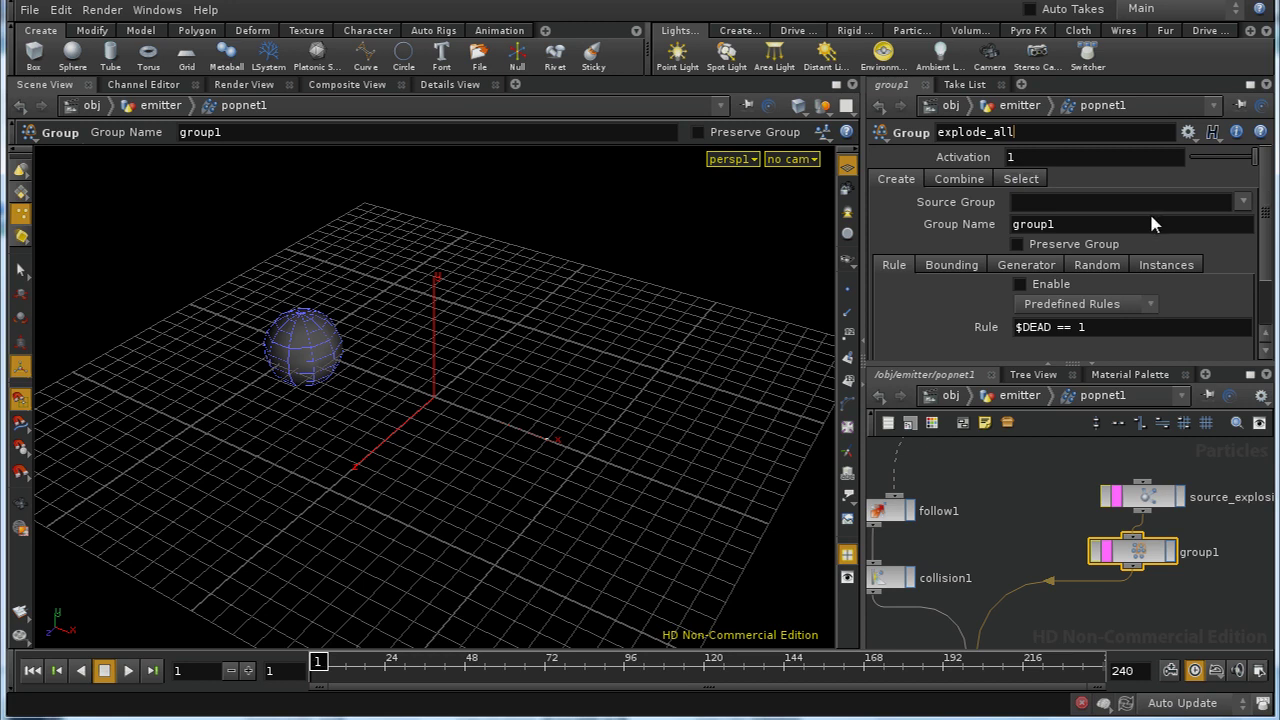
double_click(1008, 224)
text($OS)
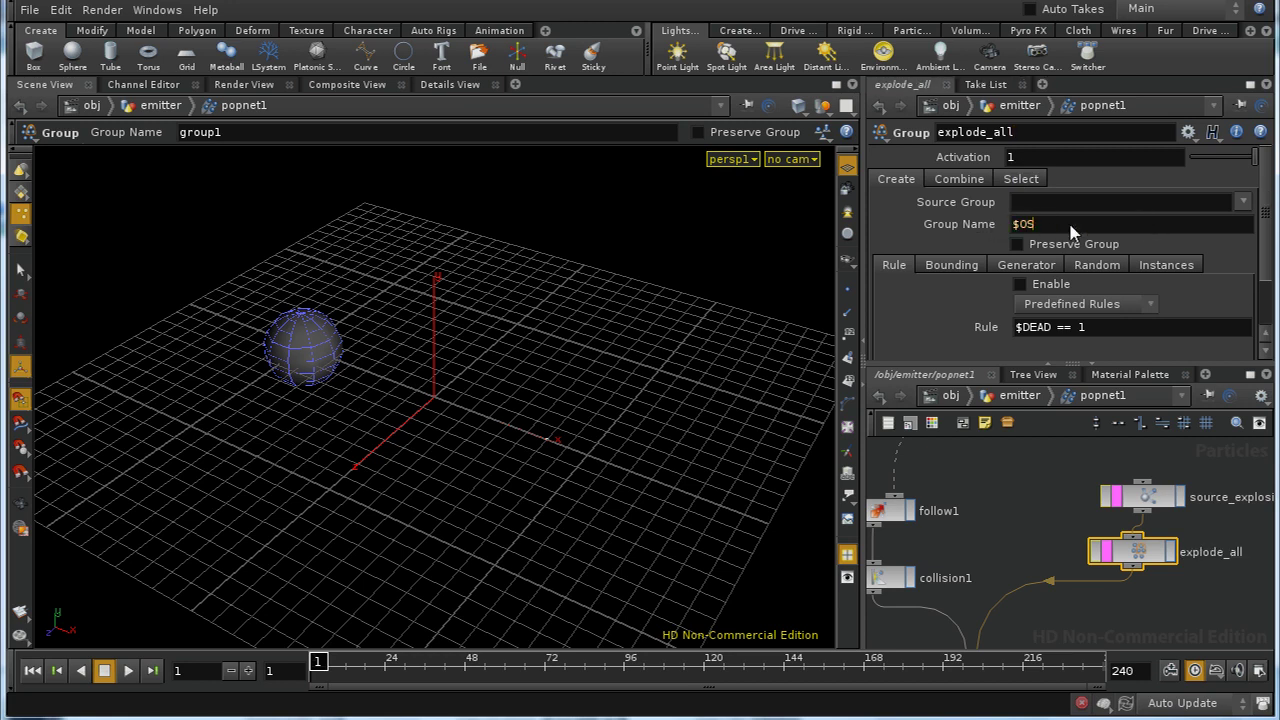
key(Return)
- Choose explode_initial as explode_all's Source Group and turn on Preserve Group
click(1241, 201)
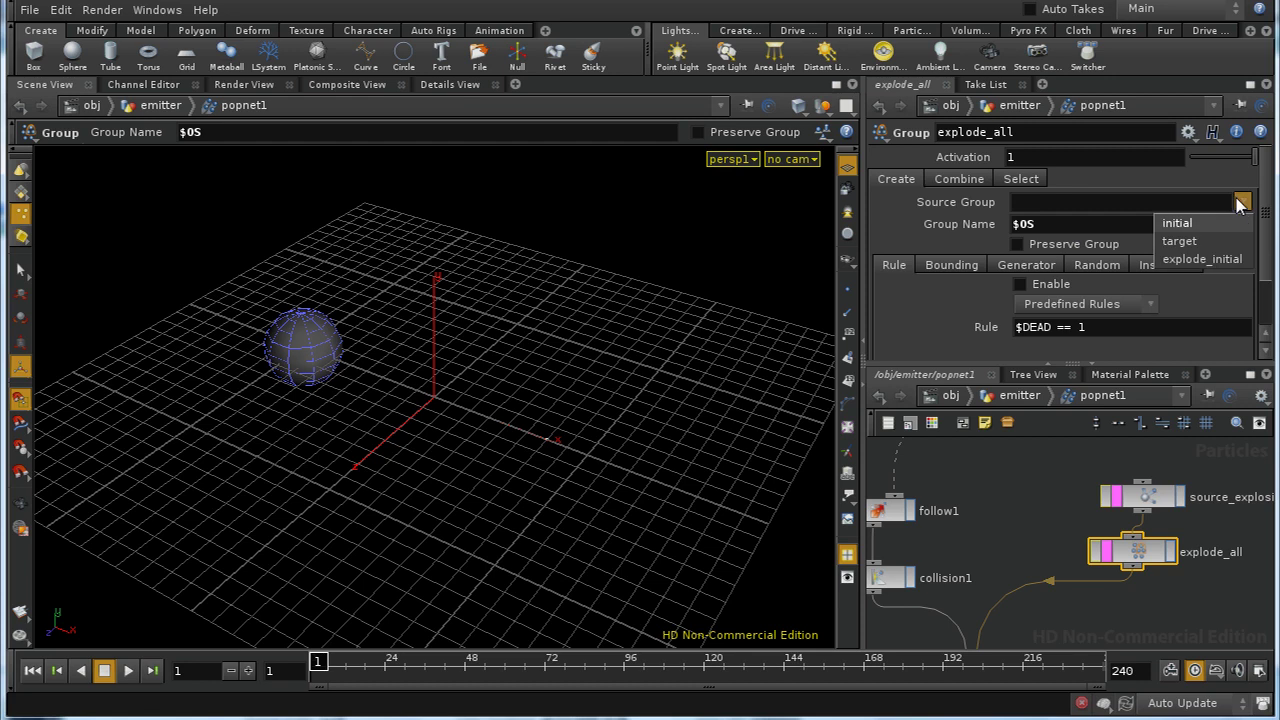
click(1220, 259)
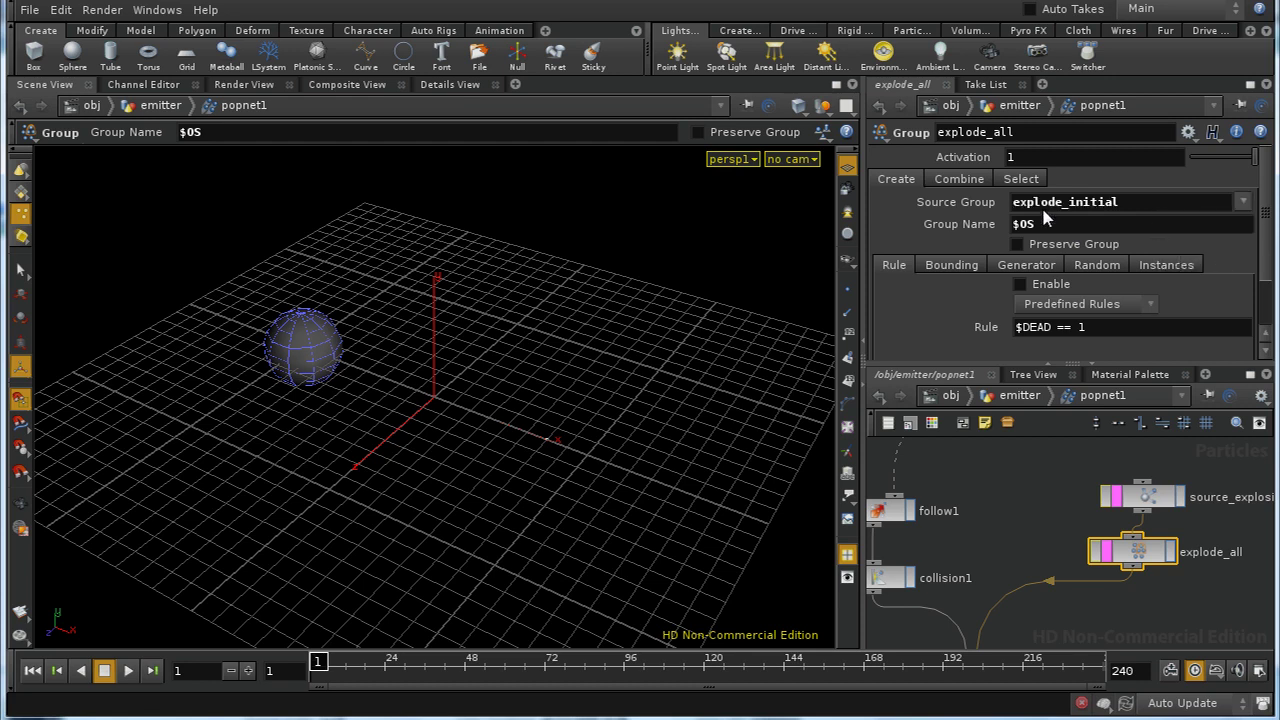
click(1043, 247)
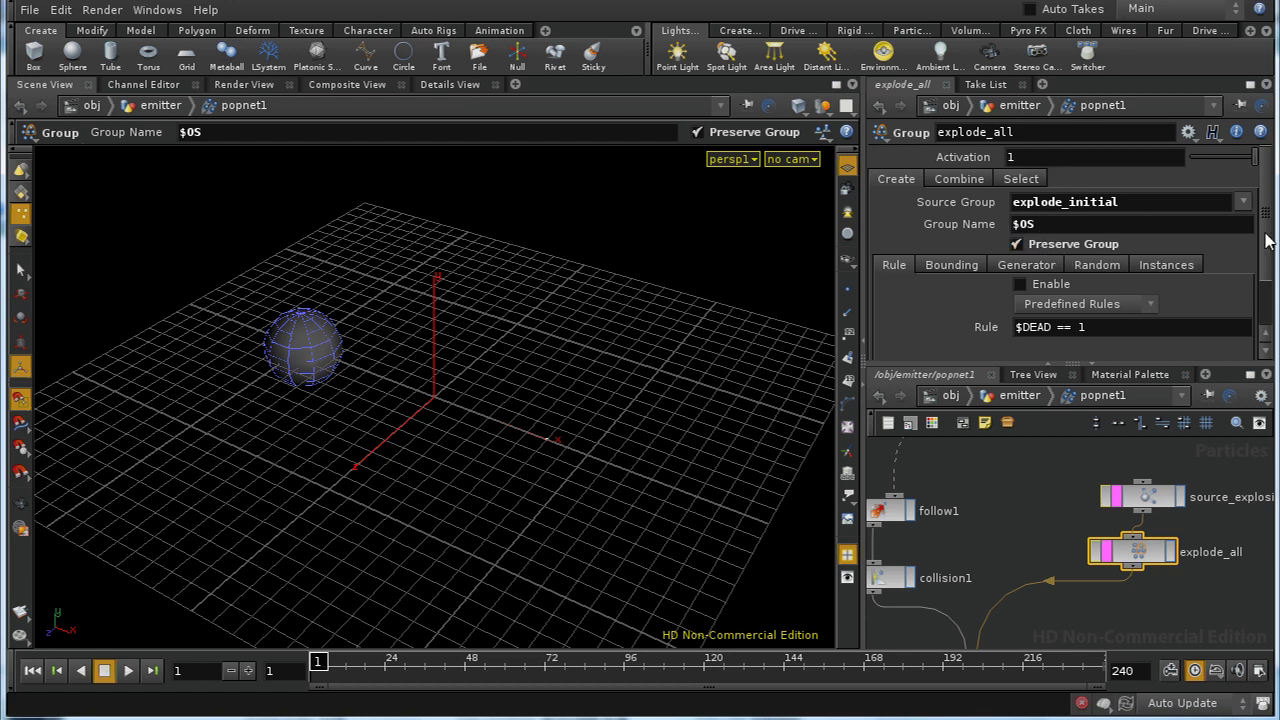
- Enable the rule on explode_all with the value 1, and align the node beneath source_explosion
drag(1268, 242, 1273, 276)
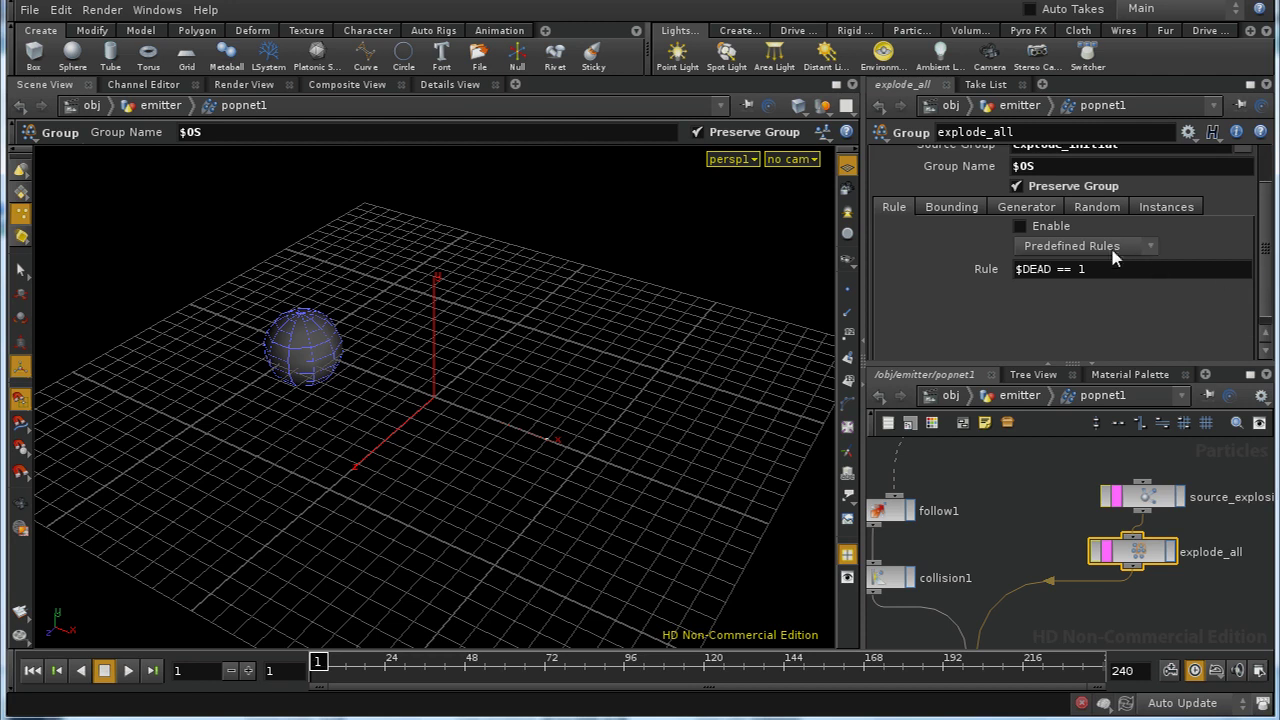
click(1040, 226)
click(1090, 266)
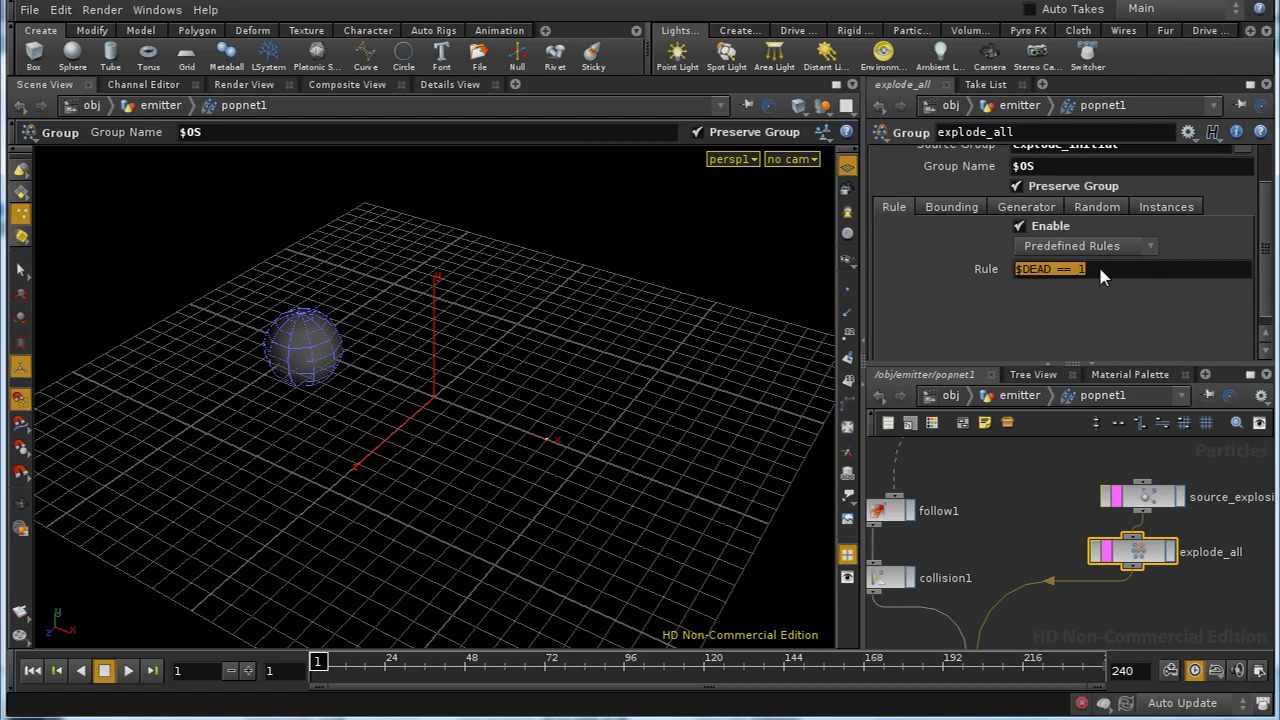
text(1)
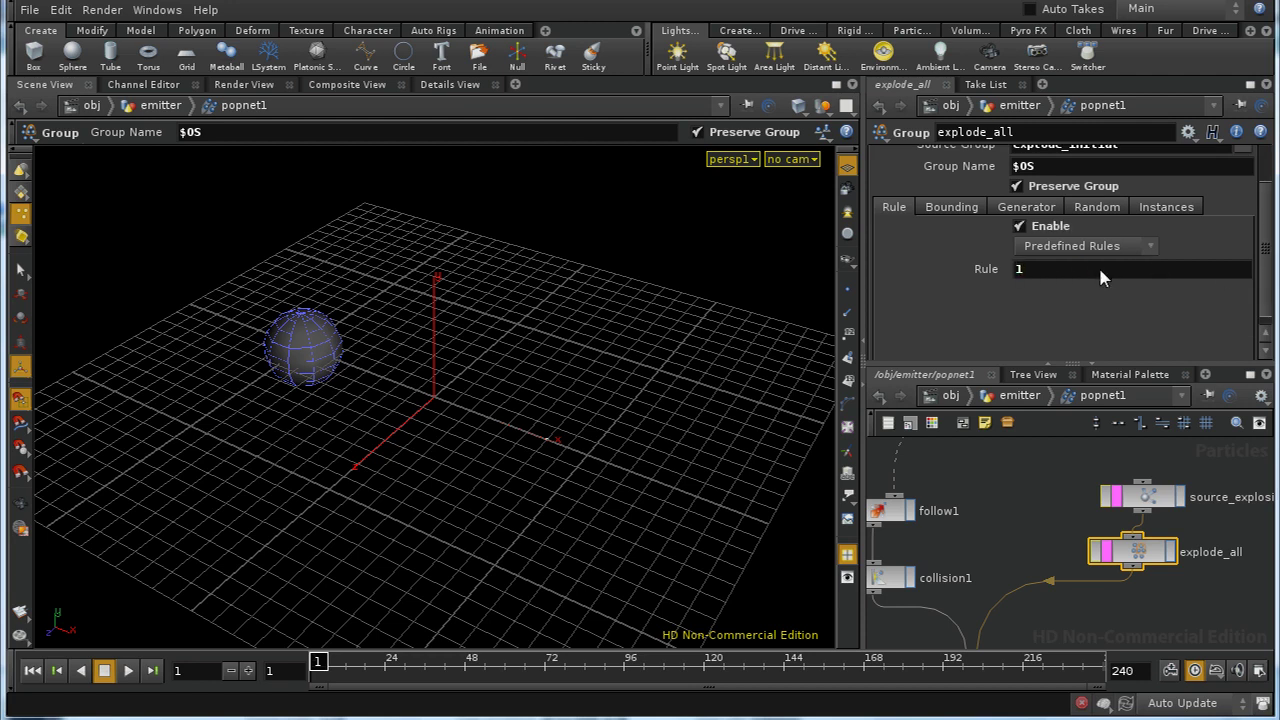
scroll(1275, 230, up, 2)
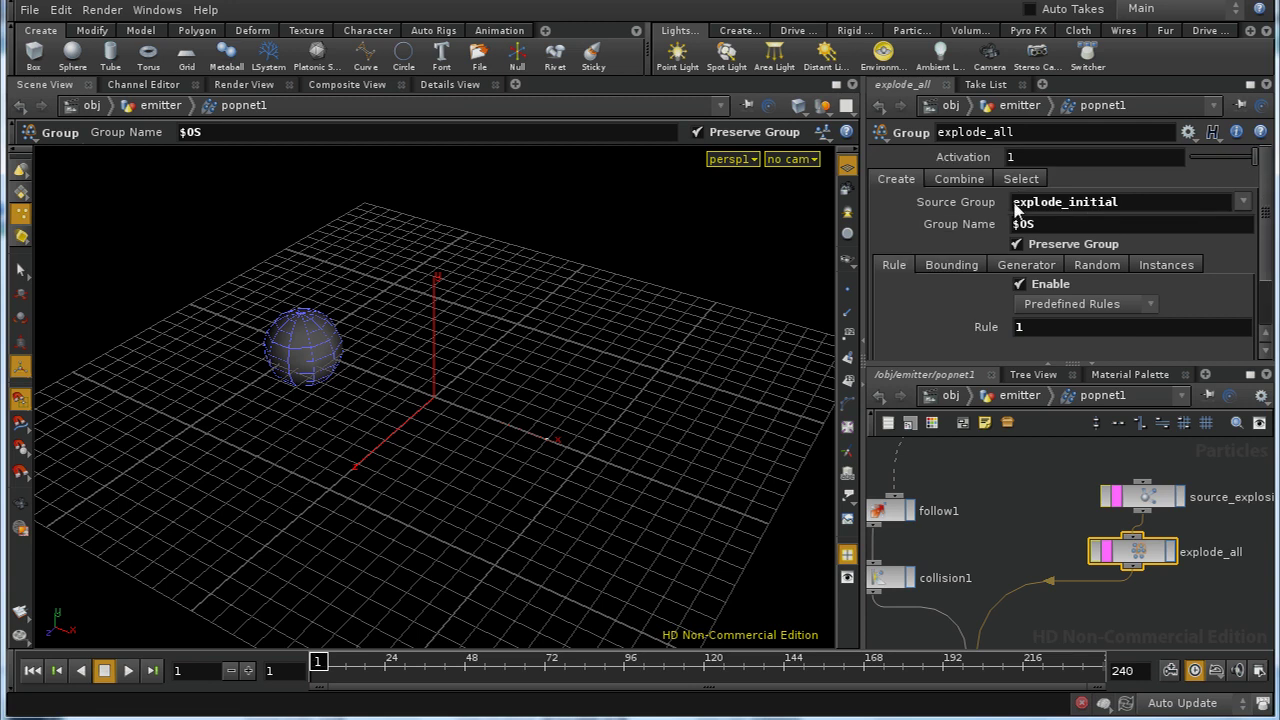
scroll(1123, 195, down, 1)
scroll(1125, 180, up, 1)
scroll(1265, 215, down, 2)
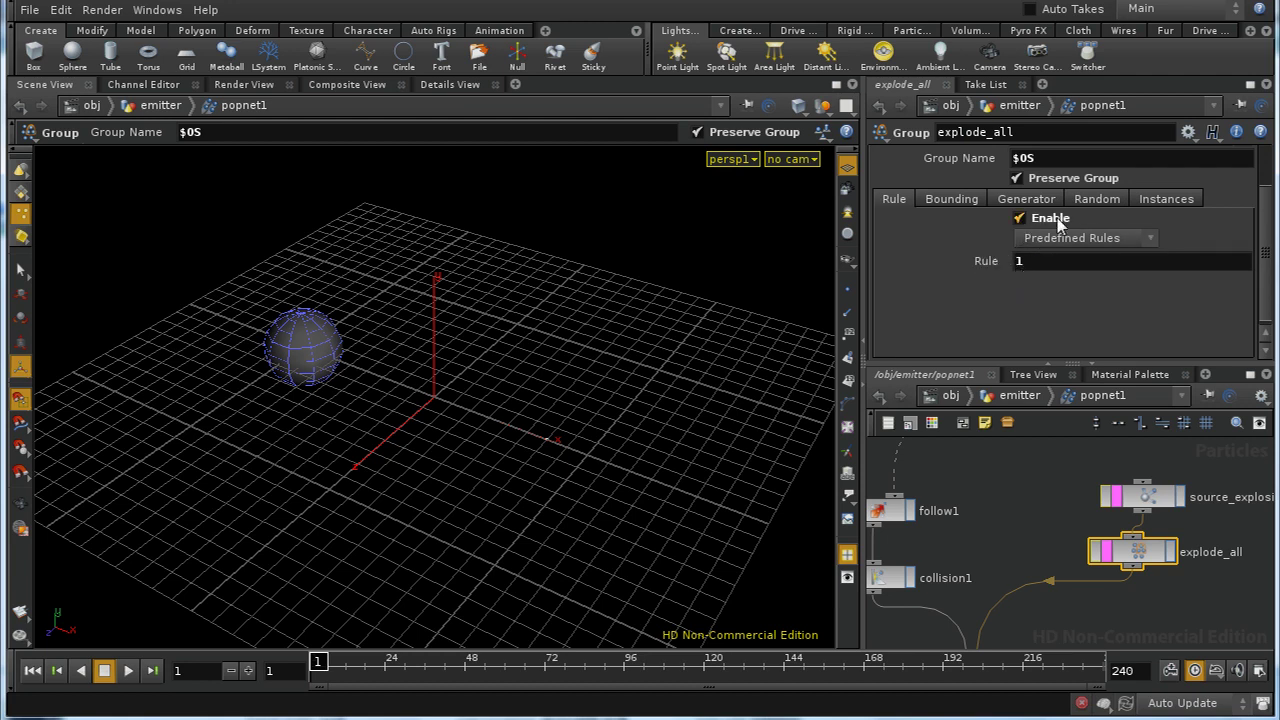
drag(1140, 552, 1150, 555)
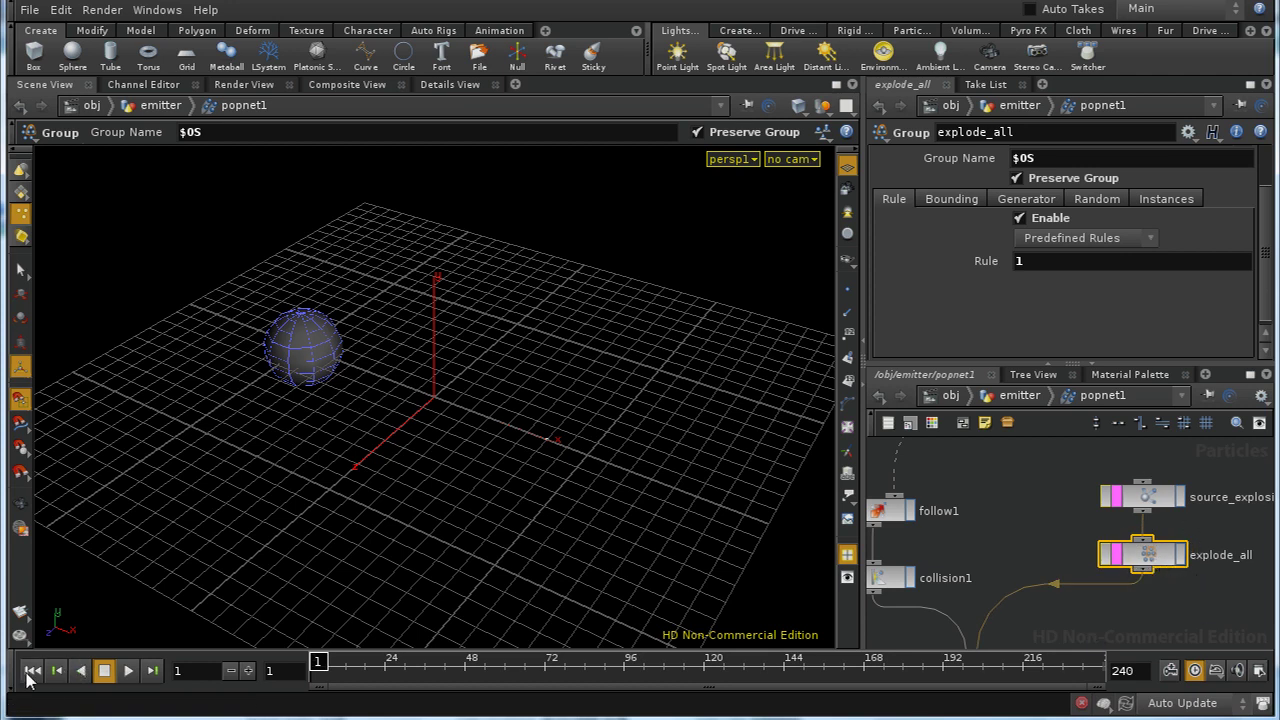
- Play the simulation to frame 25 and inspect the point groups in explode_all's node information
click(128, 672)
click(104, 671)
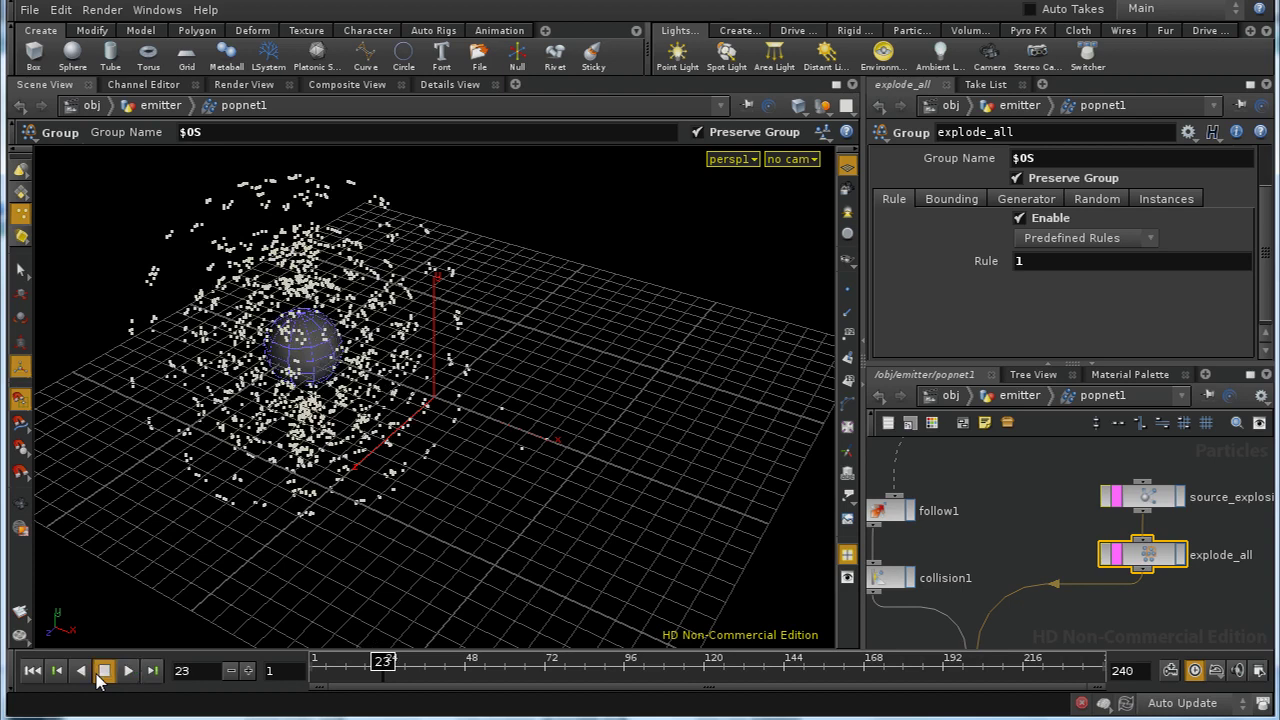
middle_click(1138, 558)
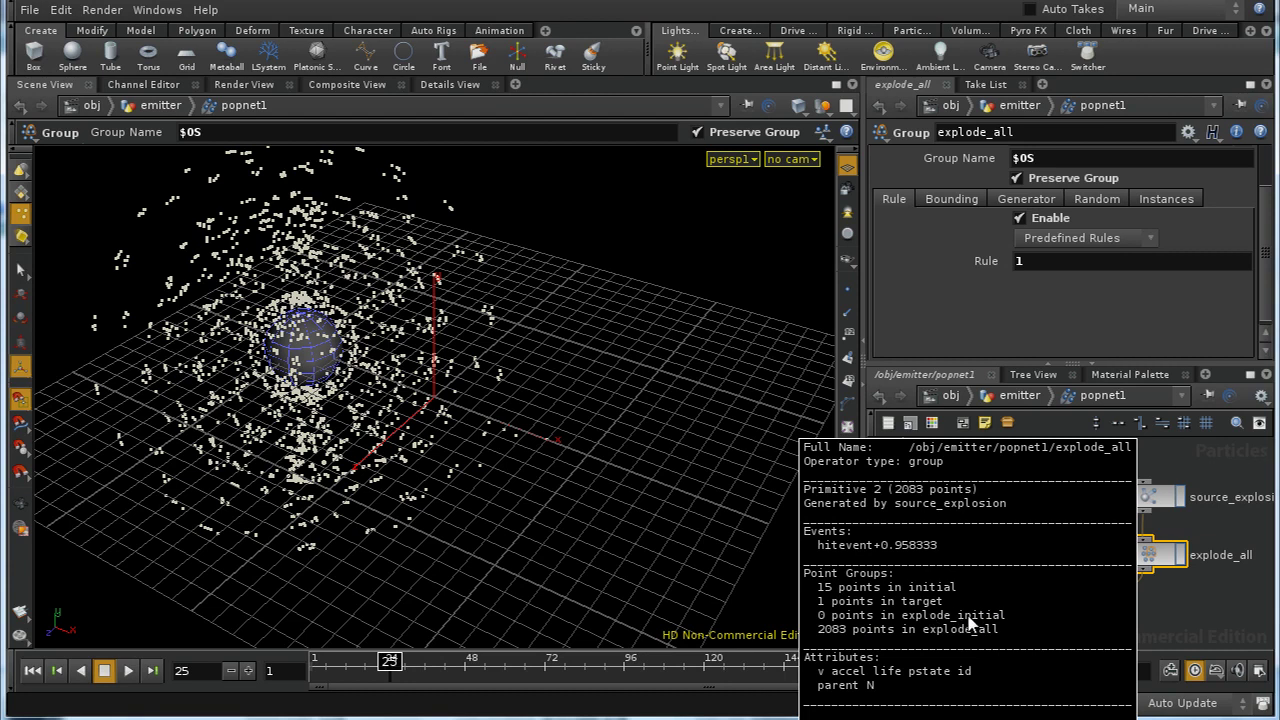
- Insert a Velocity node between explode_all and collect1
middle_drag(968, 622, 1135, 545)
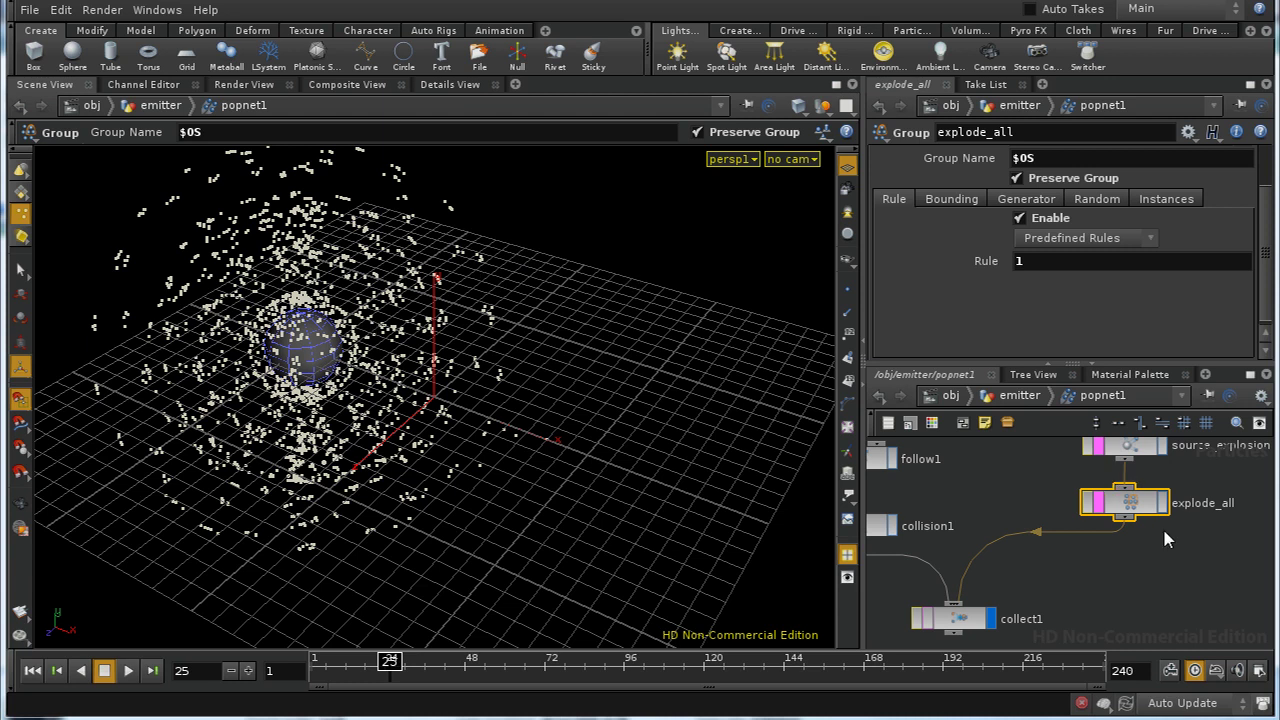
key(Tab)
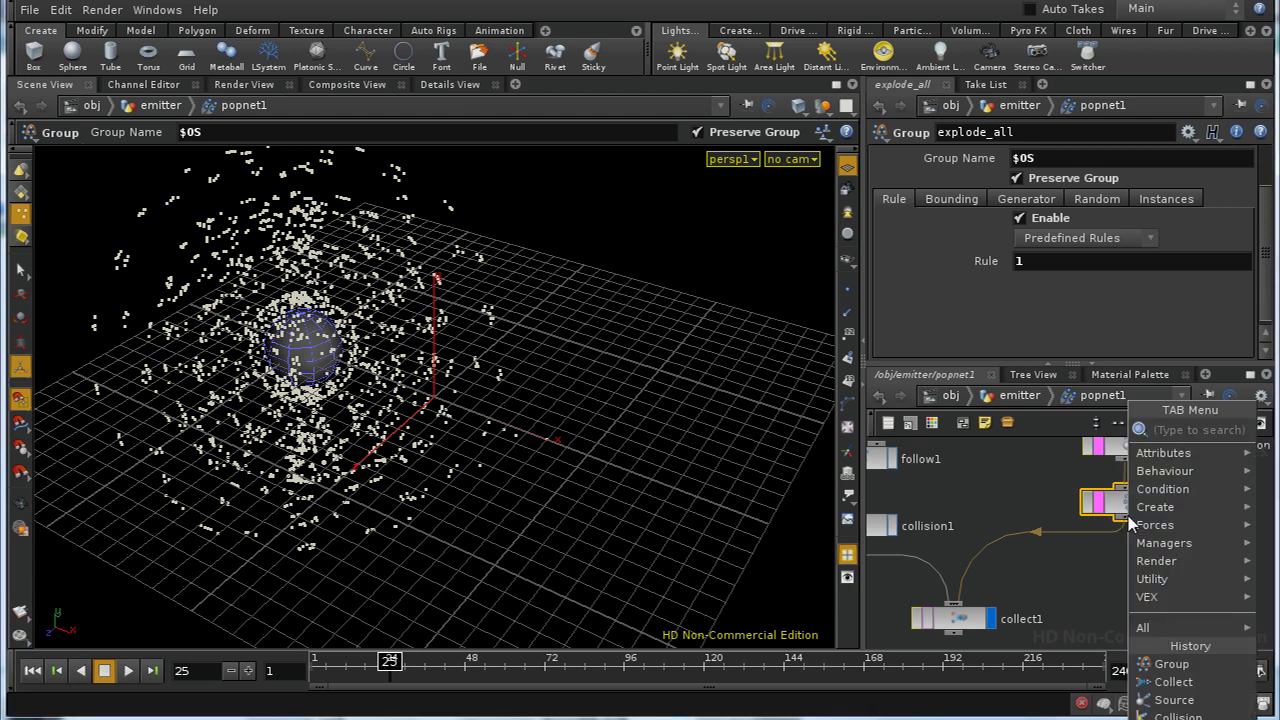
text(Velocity)
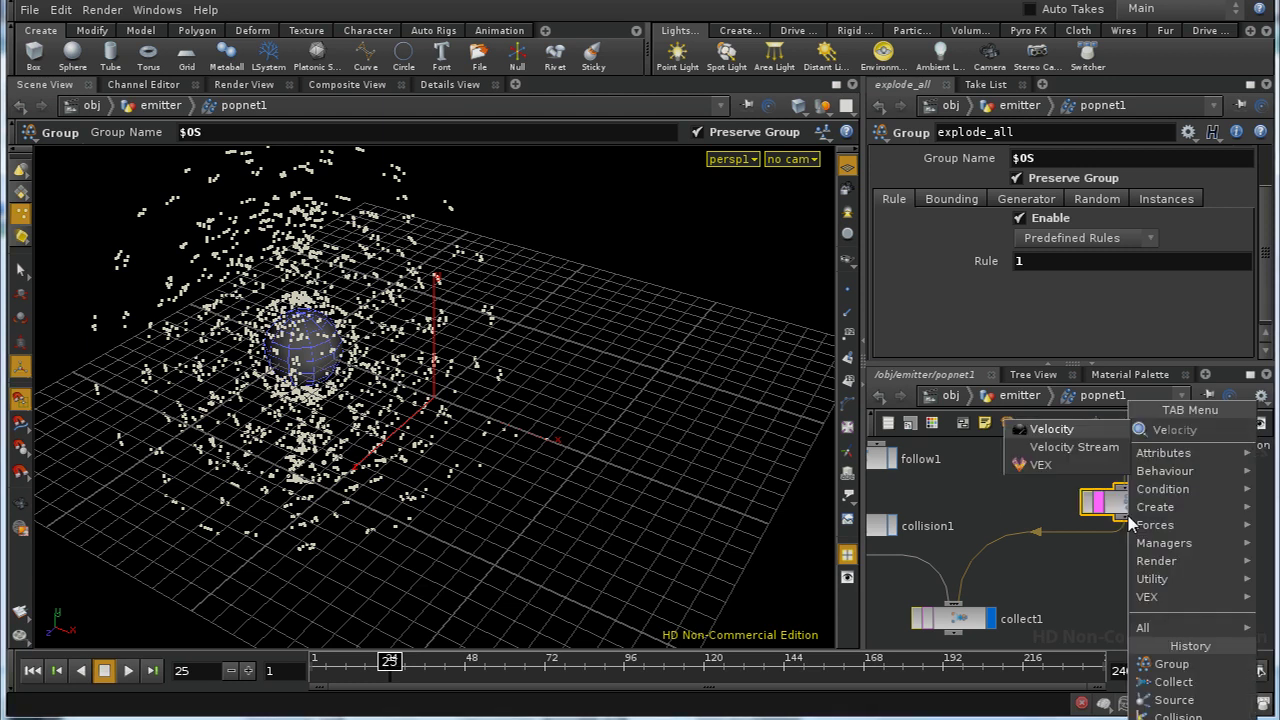
click(1086, 432)
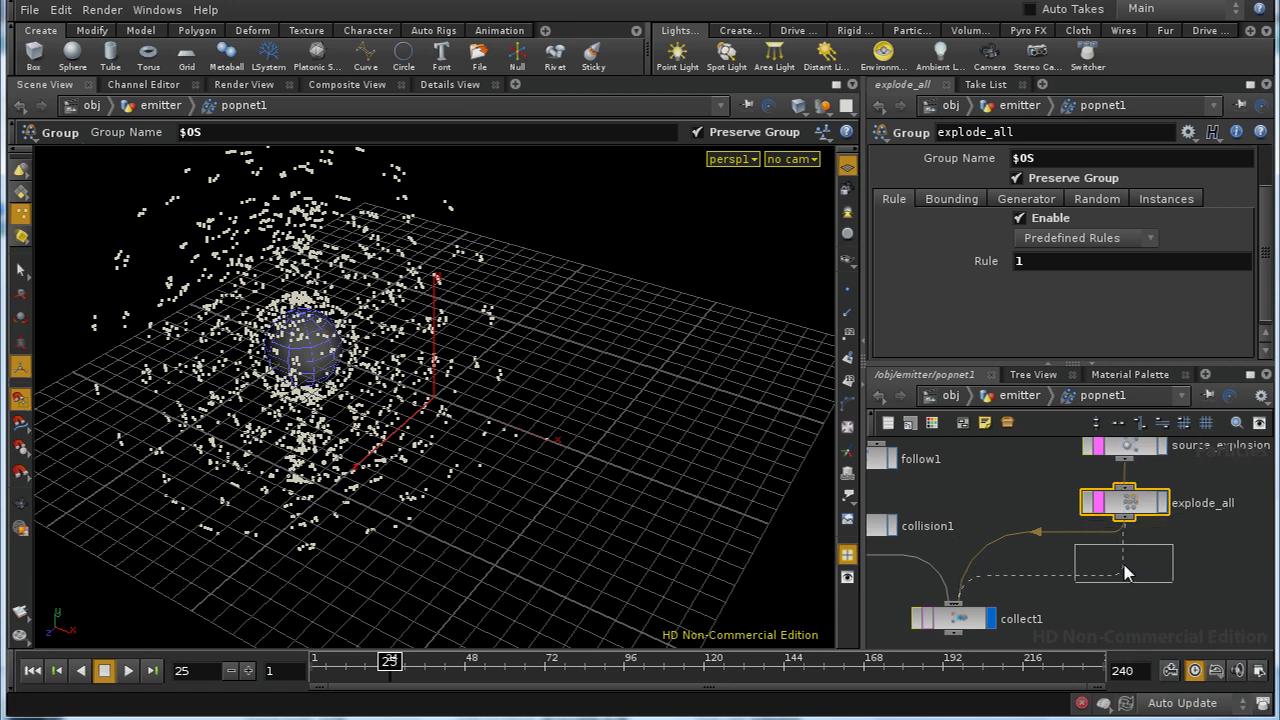
click(1122, 565)
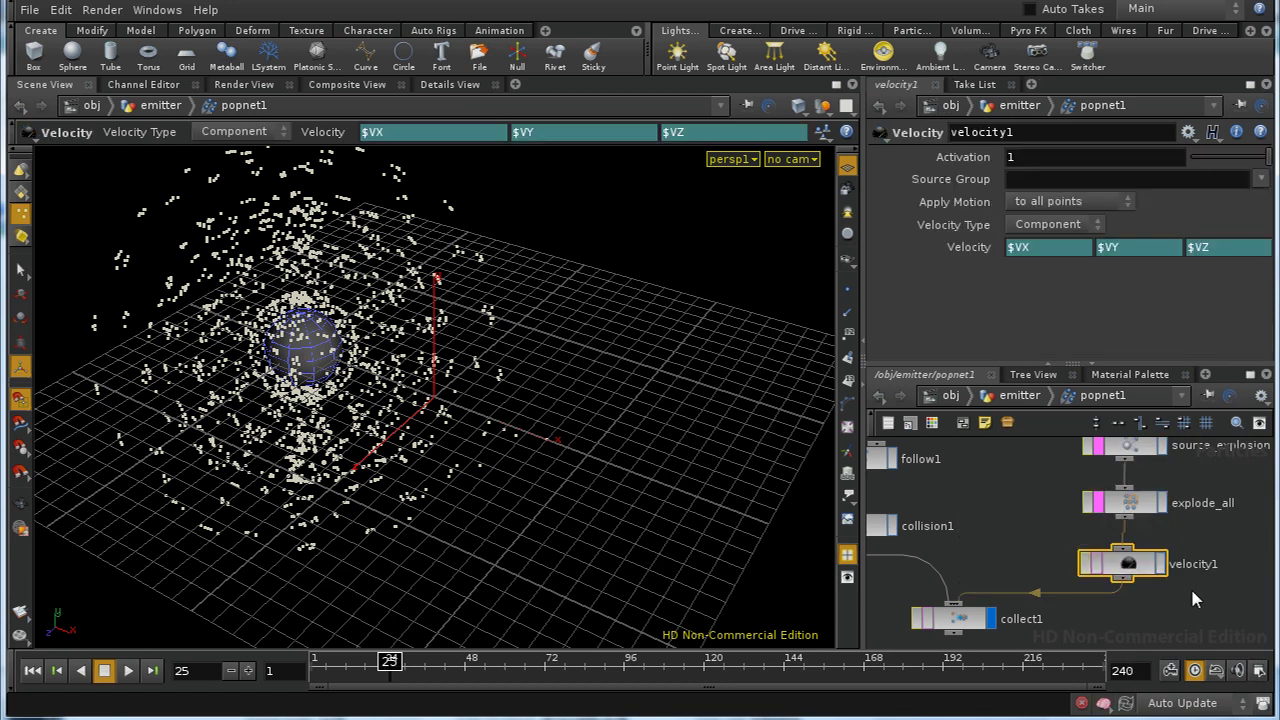
- Set velocity1's Velocity Type to Vector with the expression vector3($VX, $VY, $VZ) * (1 + rand($ID))
click(1076, 226)
click(1068, 244)
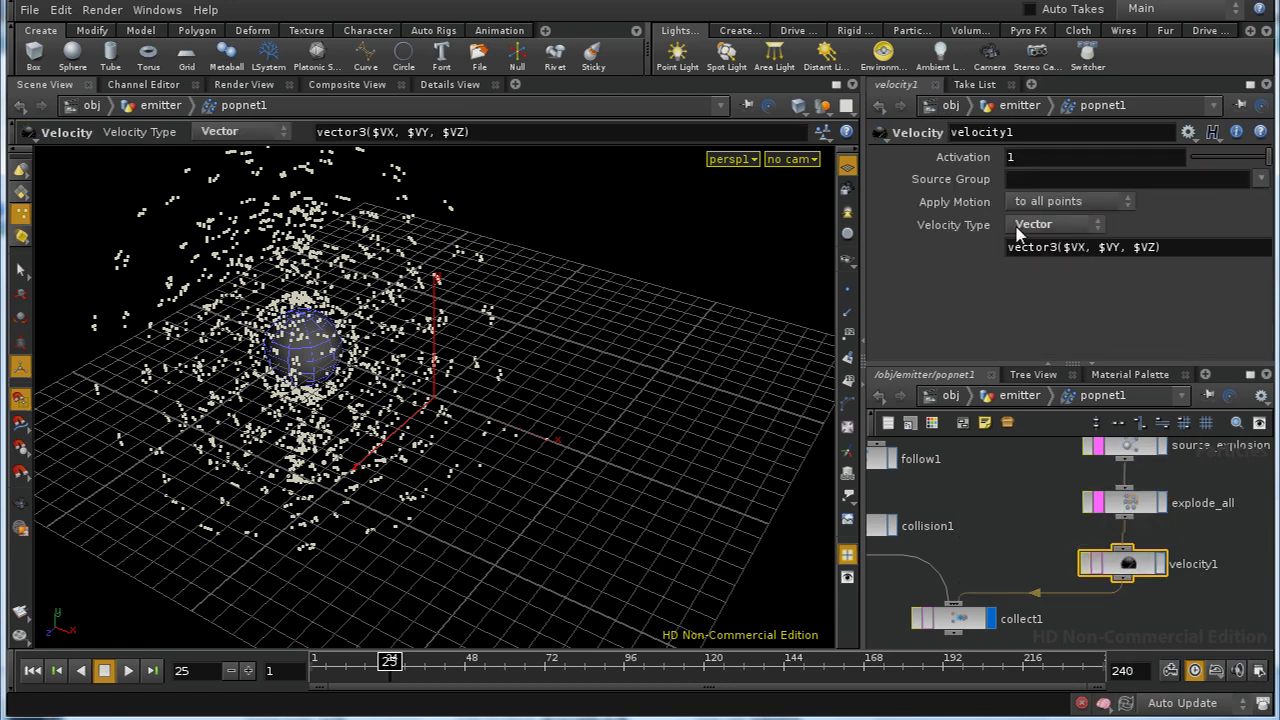
middle_drag(1146, 618, 962, 550)
click(1127, 587)
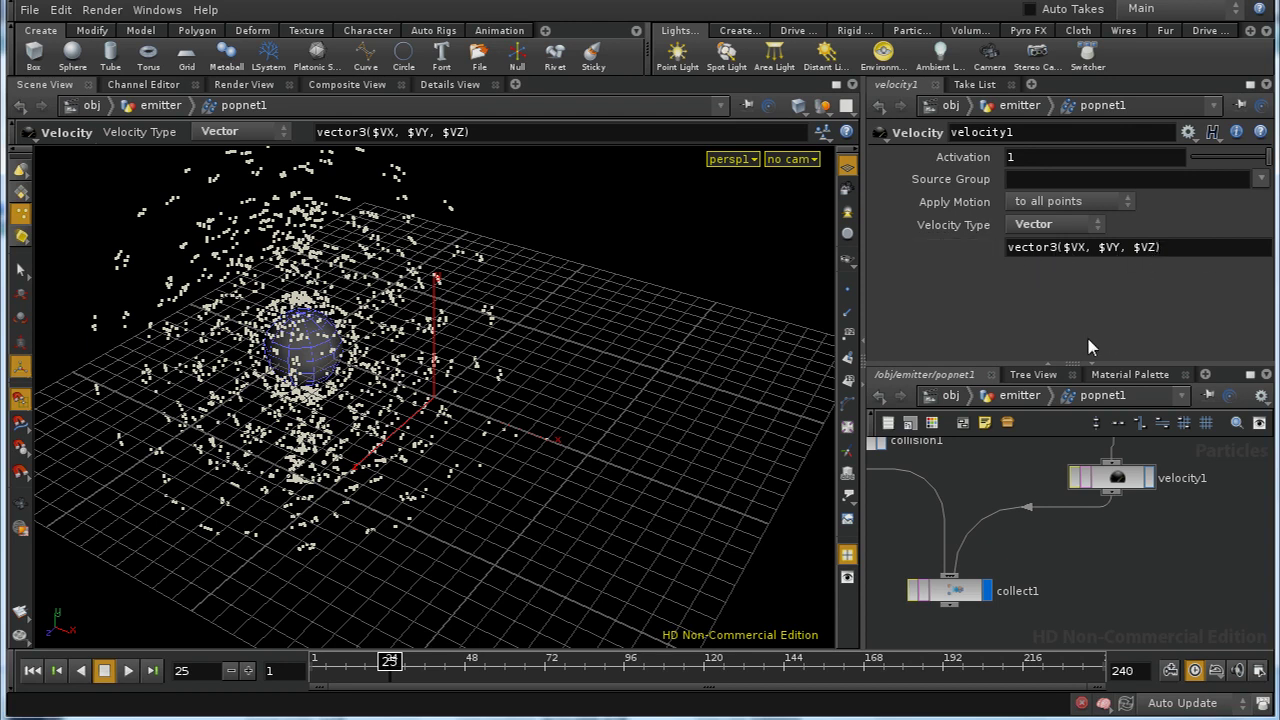
click(1169, 249)
text(*)
text((1 + rand($ID)))
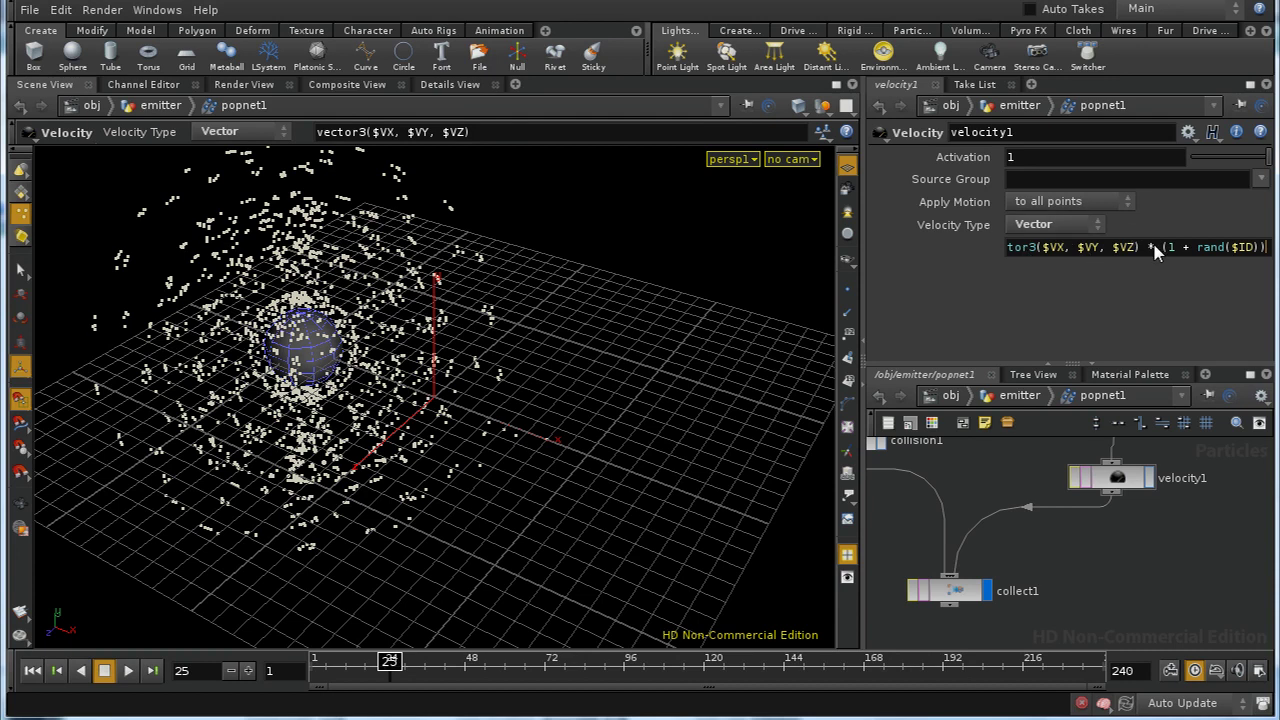
- Replay the simulation from frame 1 to check the randomized explosion velocity, and return to the first frame
click(33, 670)
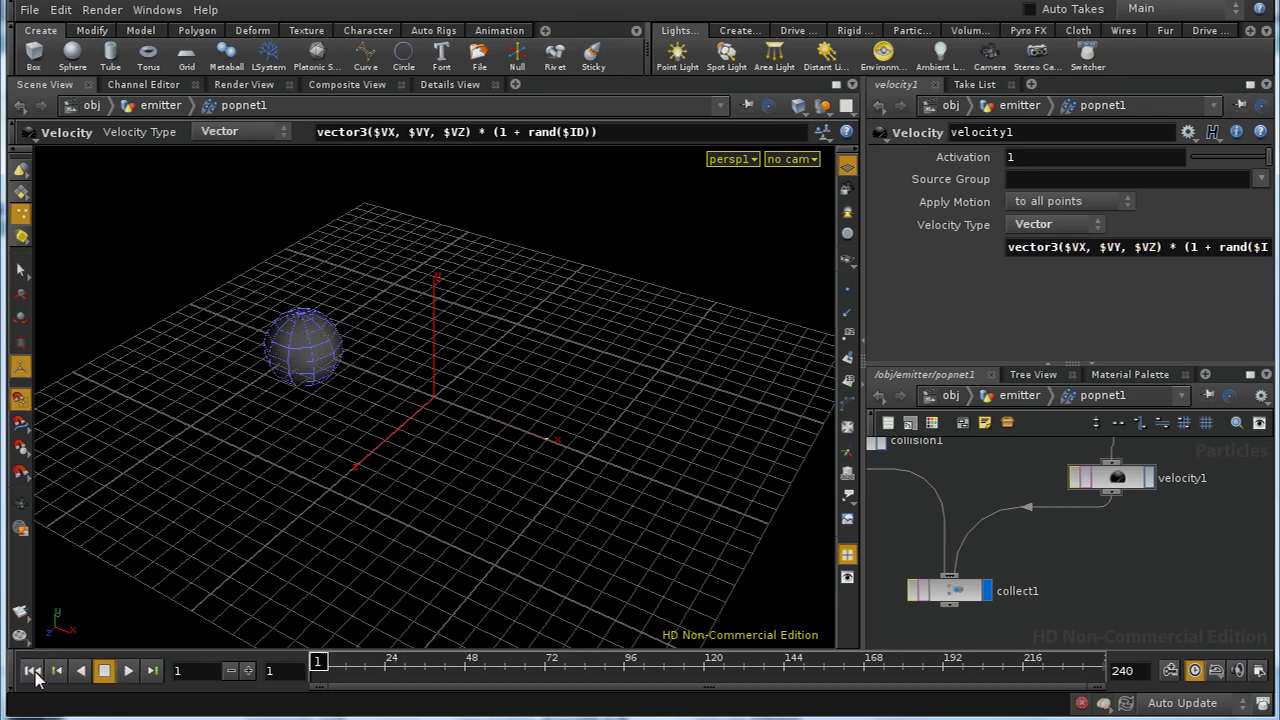
click(128, 670)
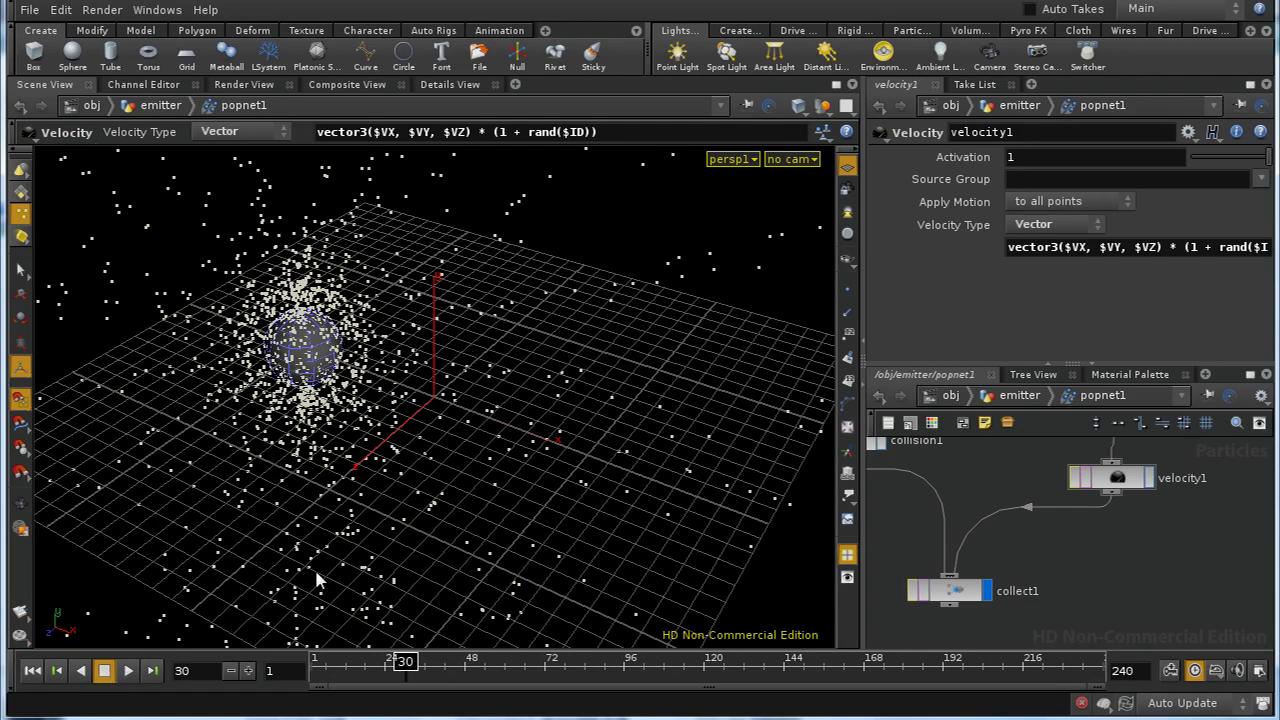
click(33, 670)
click(128, 670)
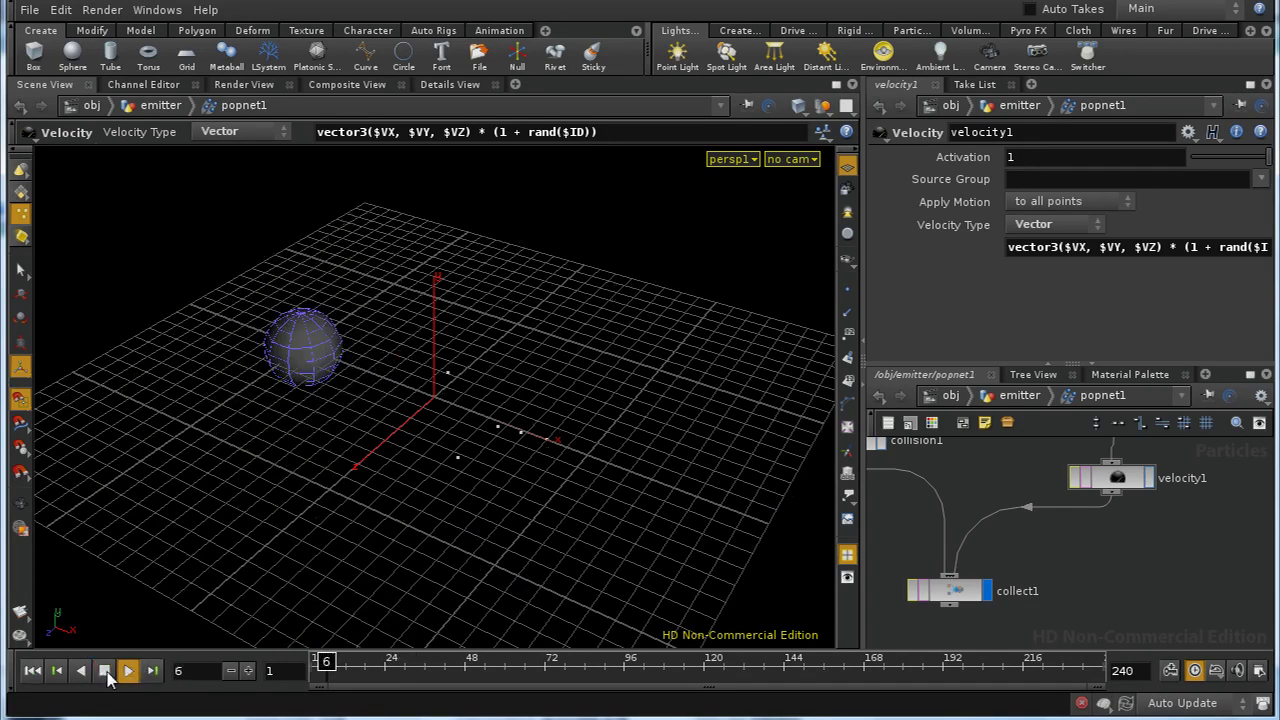
click(104, 670)
click(33, 670)
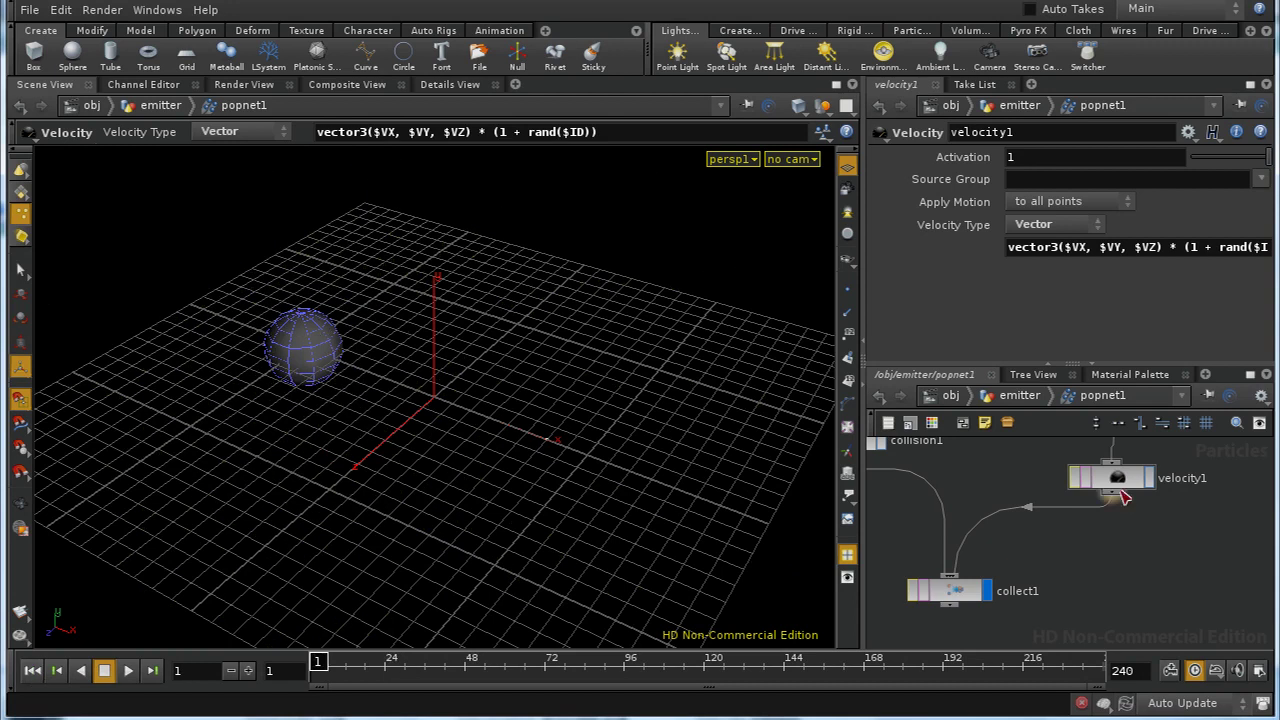
- Insert a Drag node between velocity1 and collect1, and align it beneath velocity1
click(1122, 497)
text(drag)
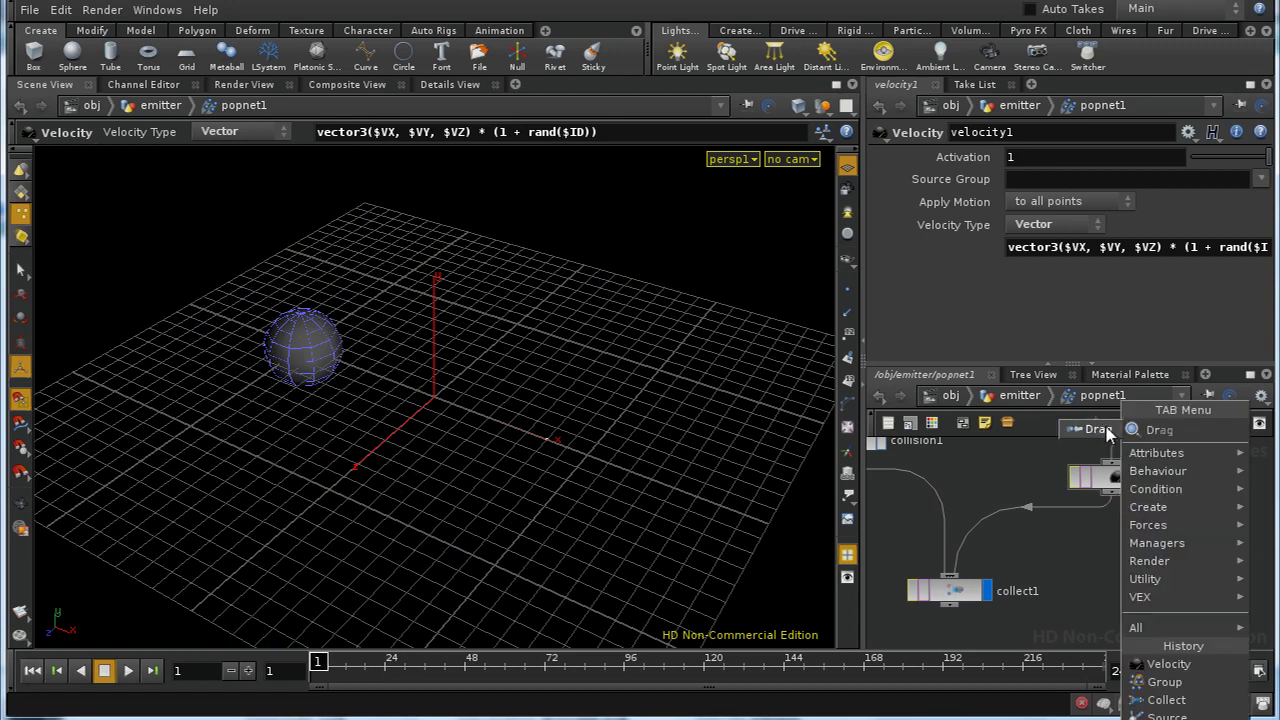
click(1100, 430)
click(1106, 532)
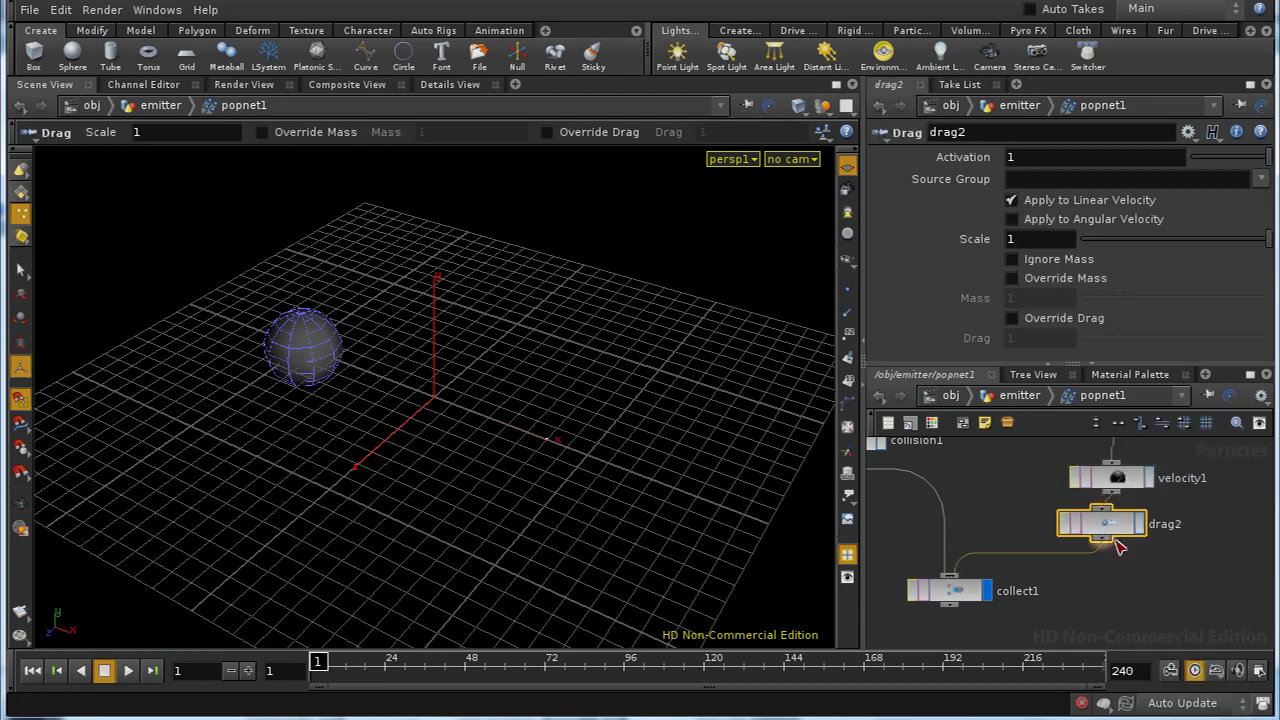
drag(1117, 542, 1127, 556)
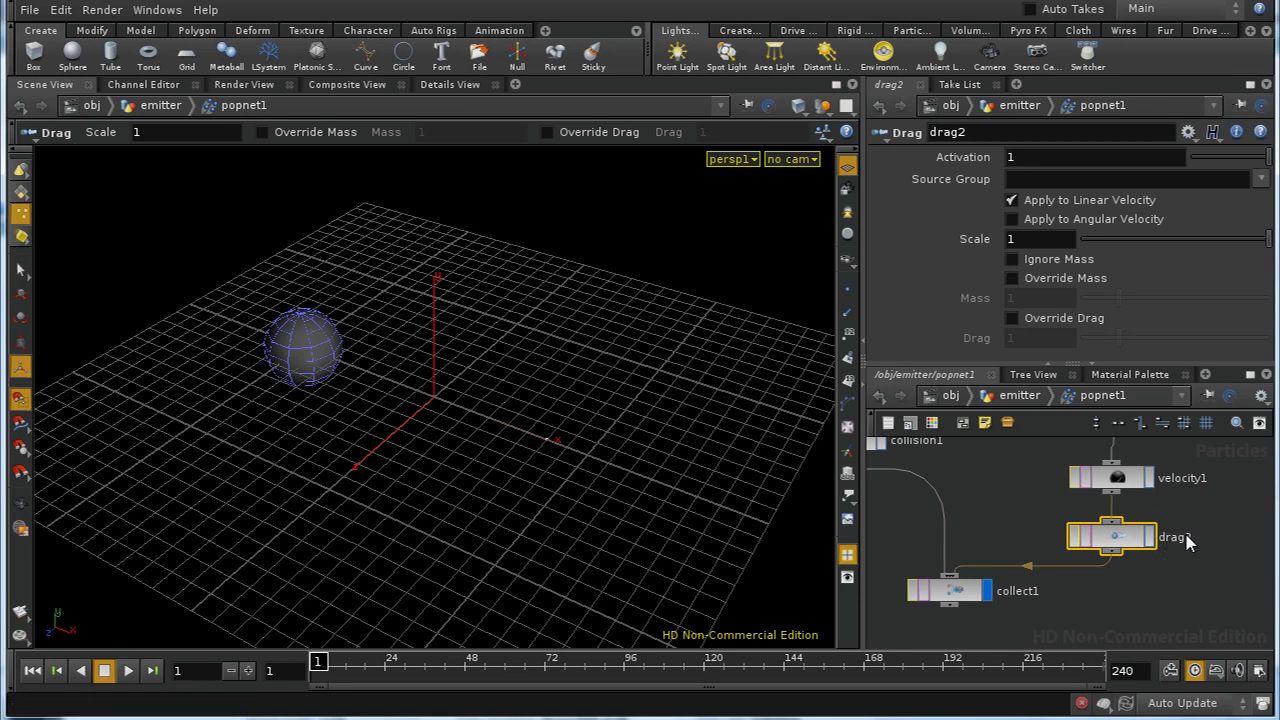
- Play the simulation twice from frame 1 to check the effect of drag2, and rewind to the first frame
click(128, 671)
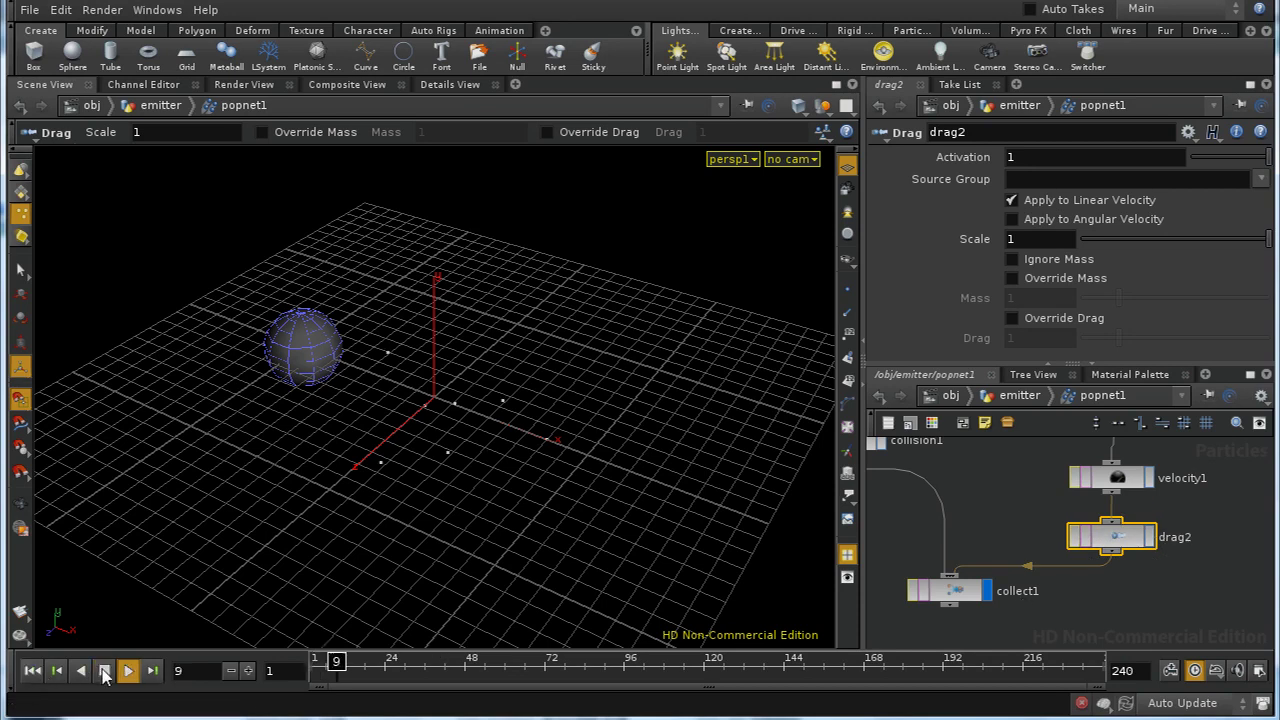
click(105, 672)
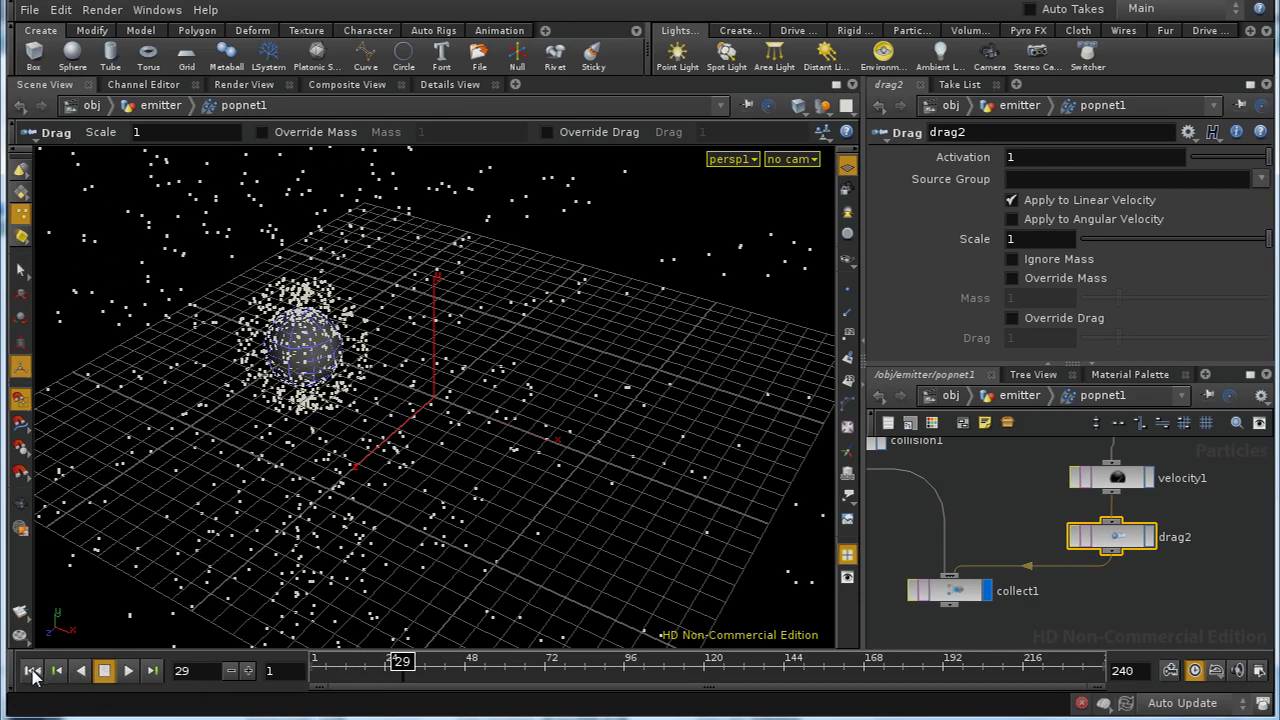
click(32, 671)
click(128, 671)
click(105, 672)
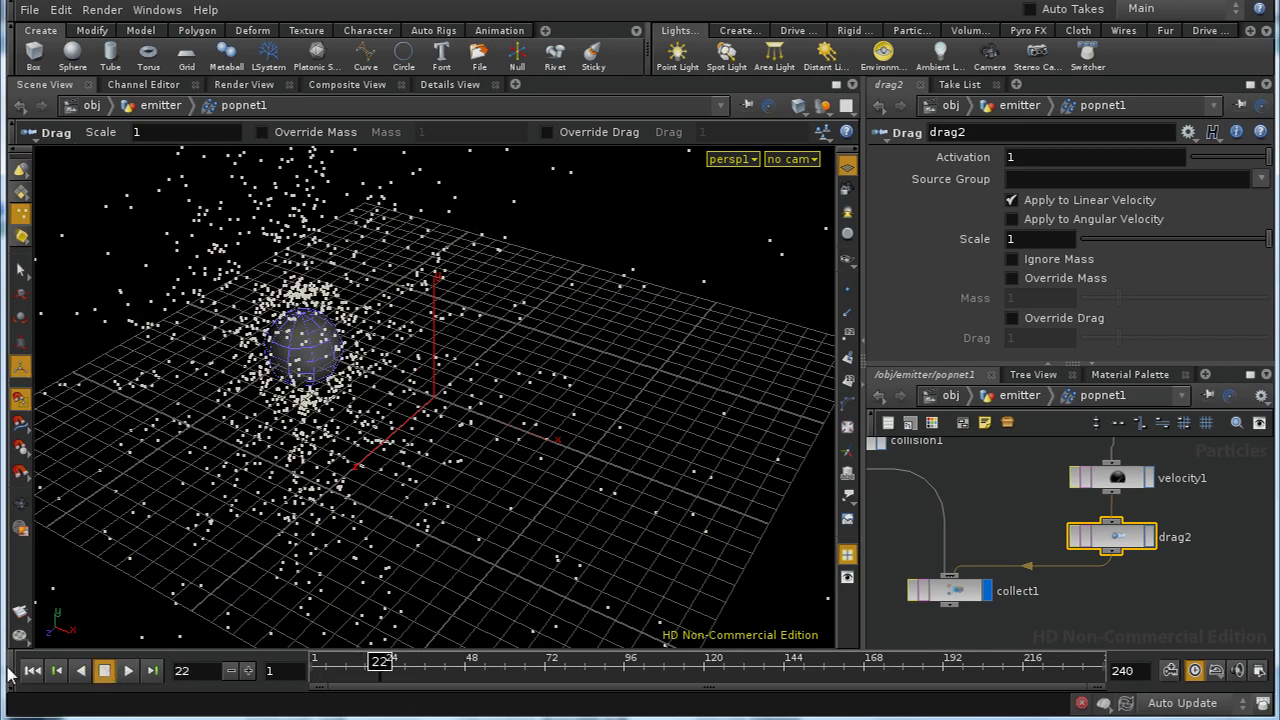
click(32, 671)
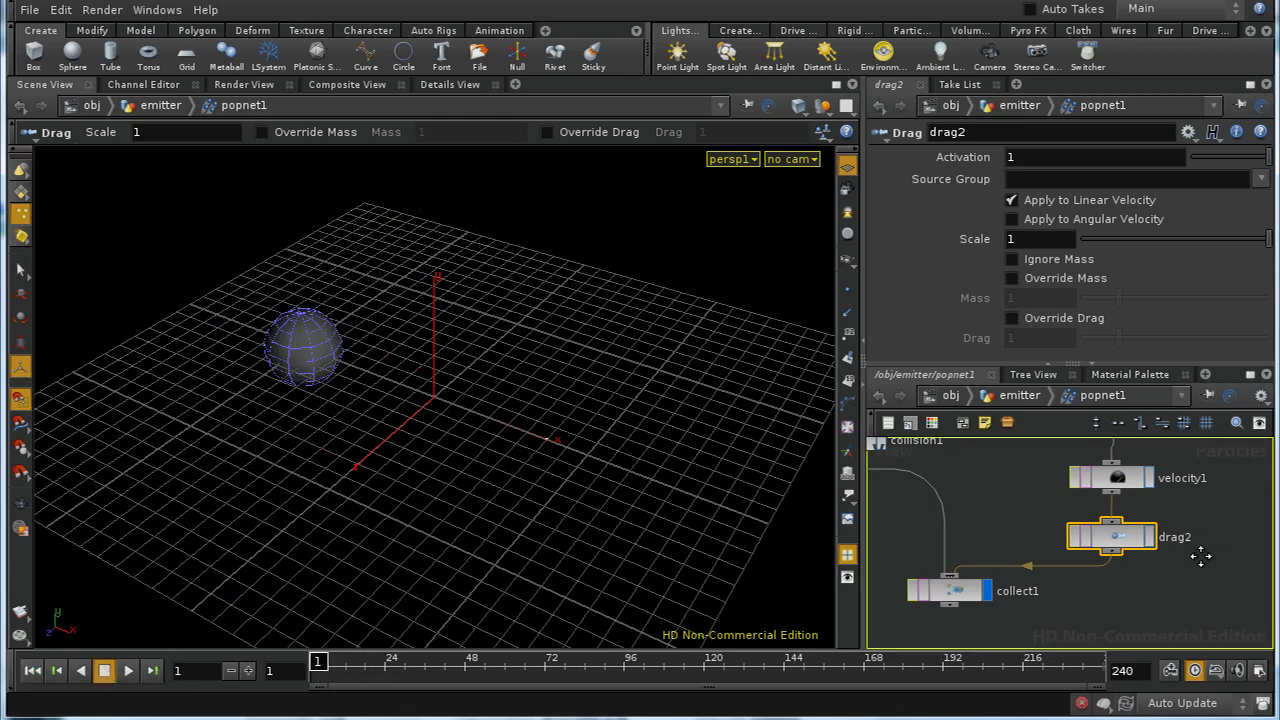
- Set the Life Expectancy of source_explosion to 0,5
scroll(1197, 581, up, 3)
scroll(1190, 512, up, 2)
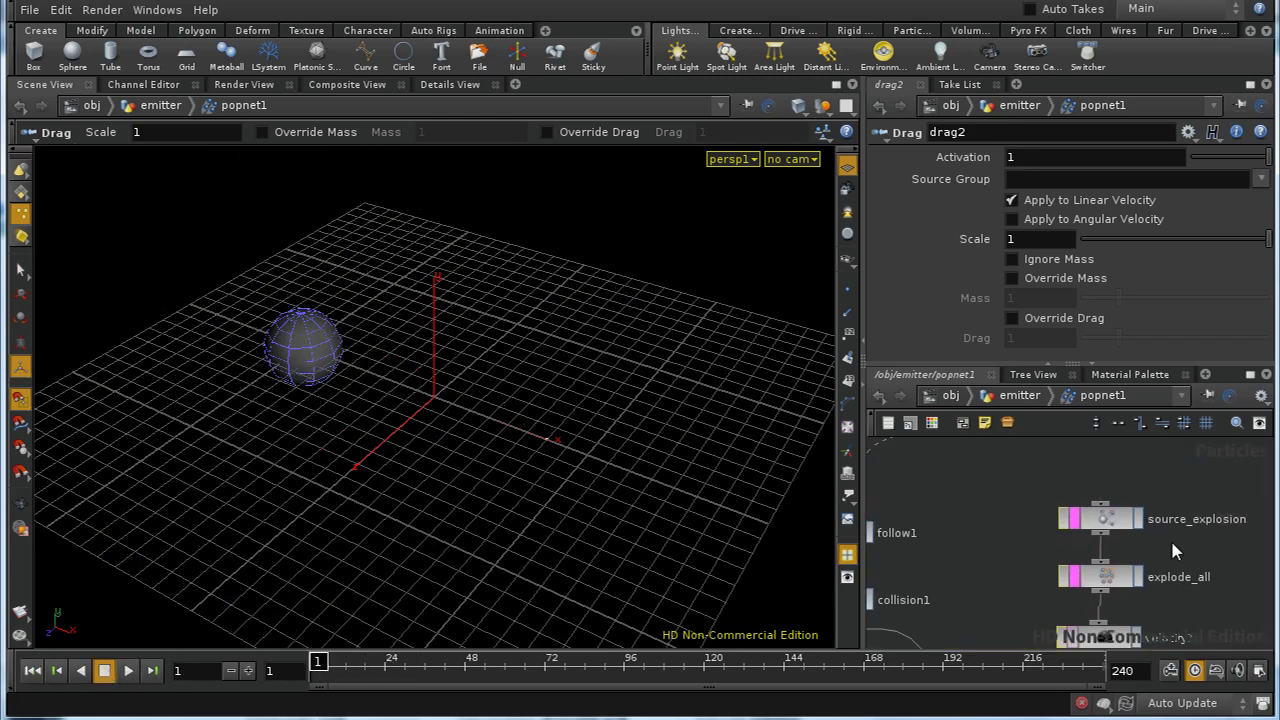
click(1110, 527)
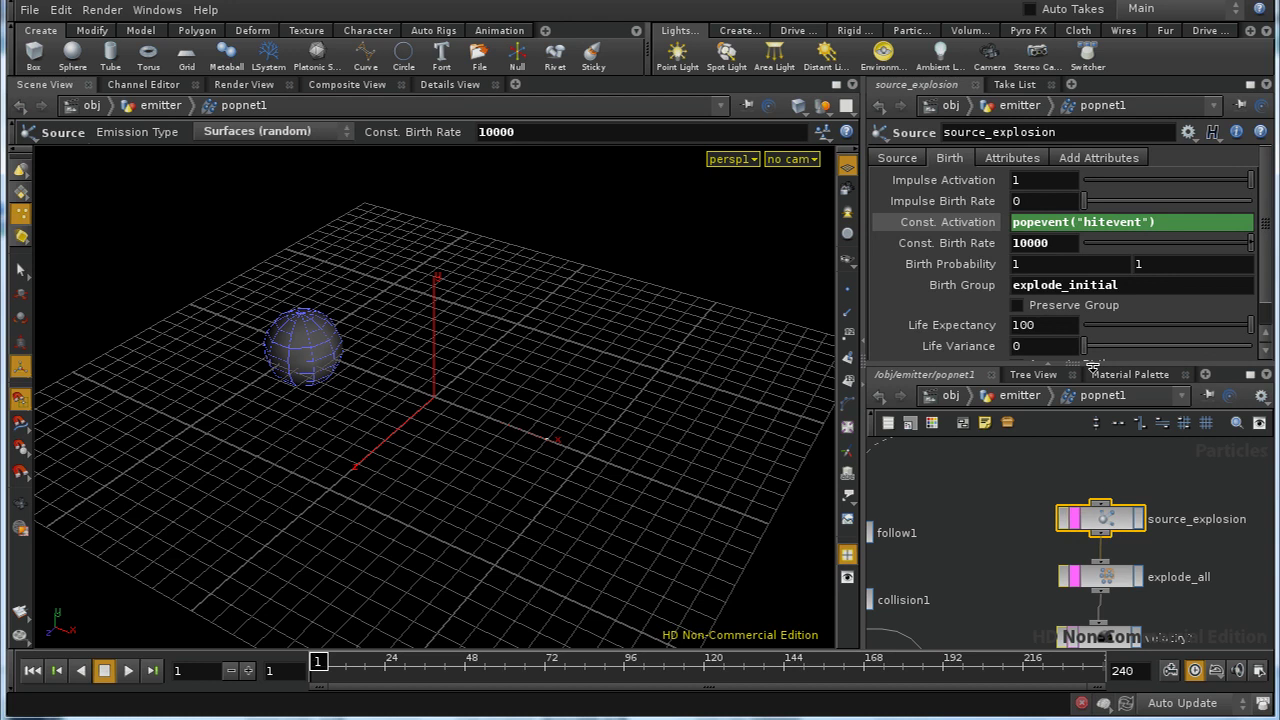
double_click(1022, 329)
text(0,5)
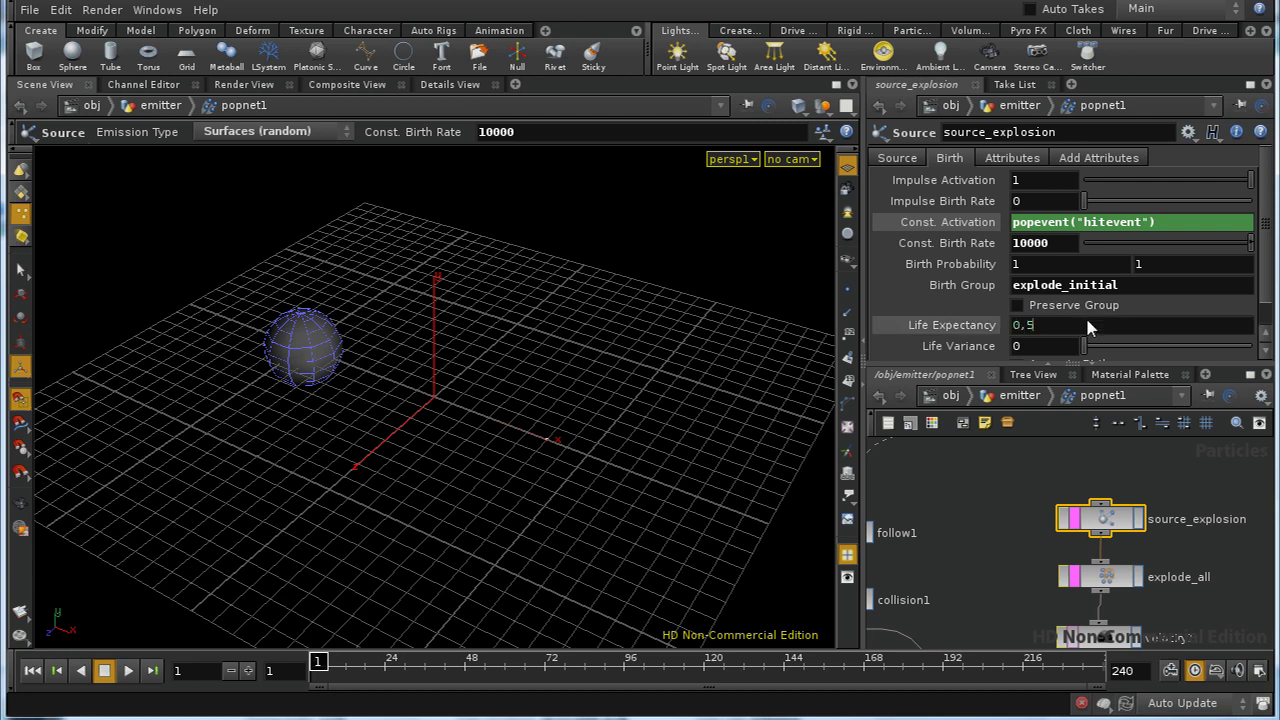
key(Return)
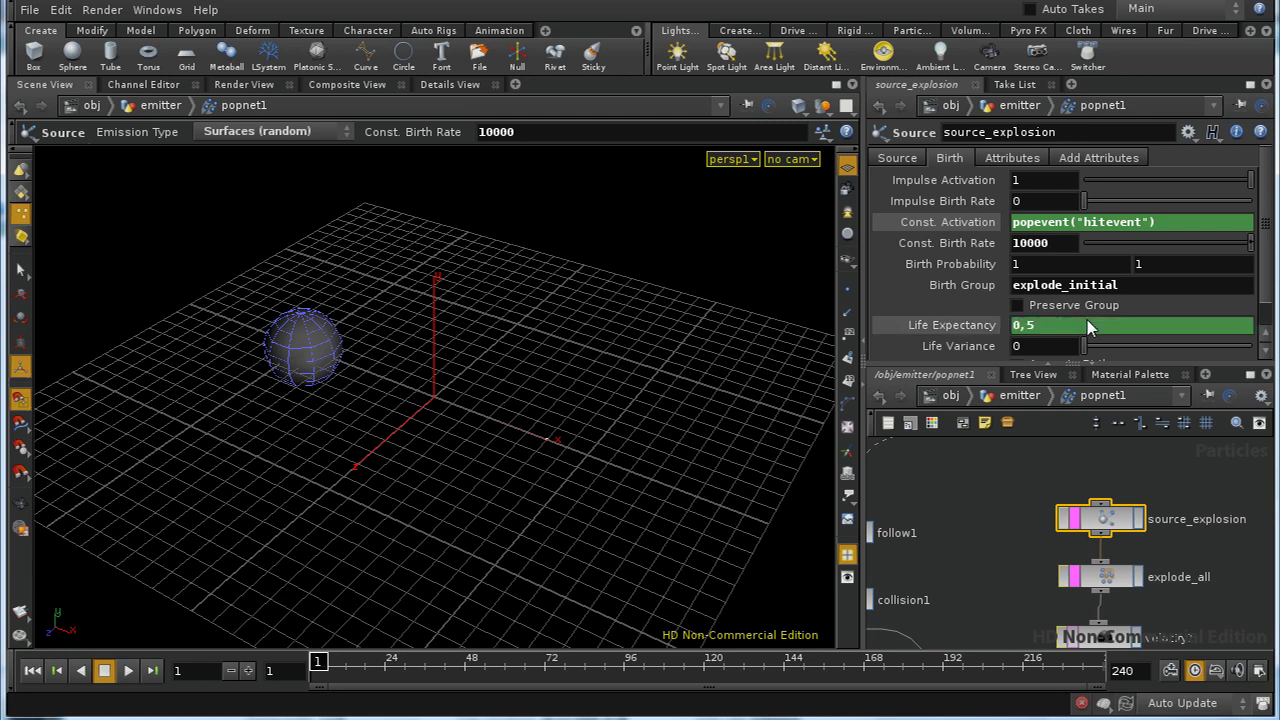
right_click(977, 326)
click(1100, 514)
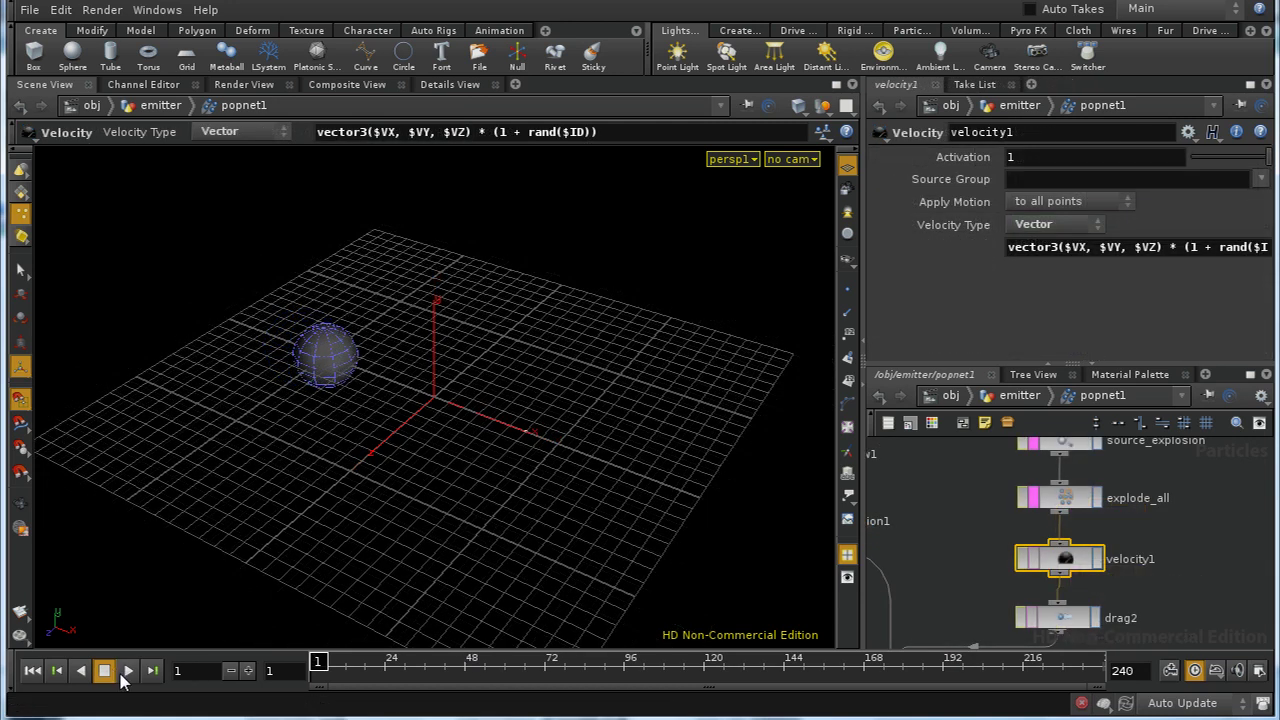
- Limit velocity1 to the explode_initial source group, playing the simulation before and after the change to compare the explosion
click(127, 671)
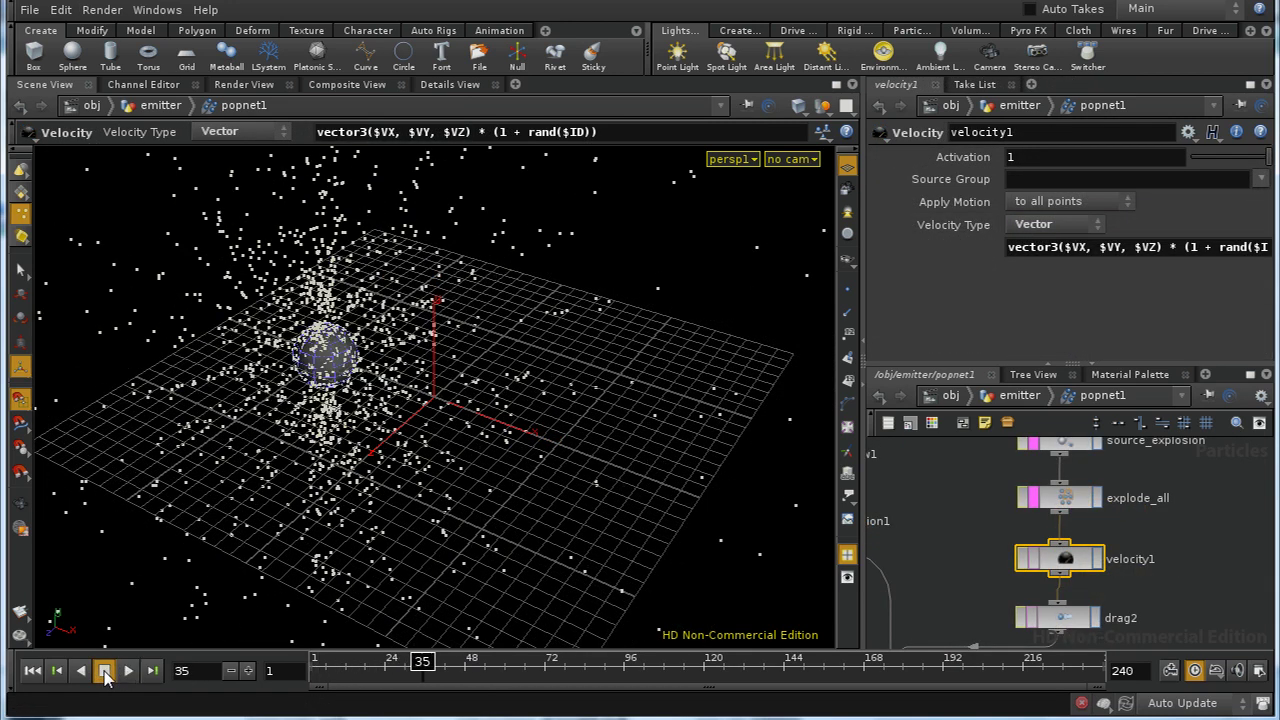
click(33, 671)
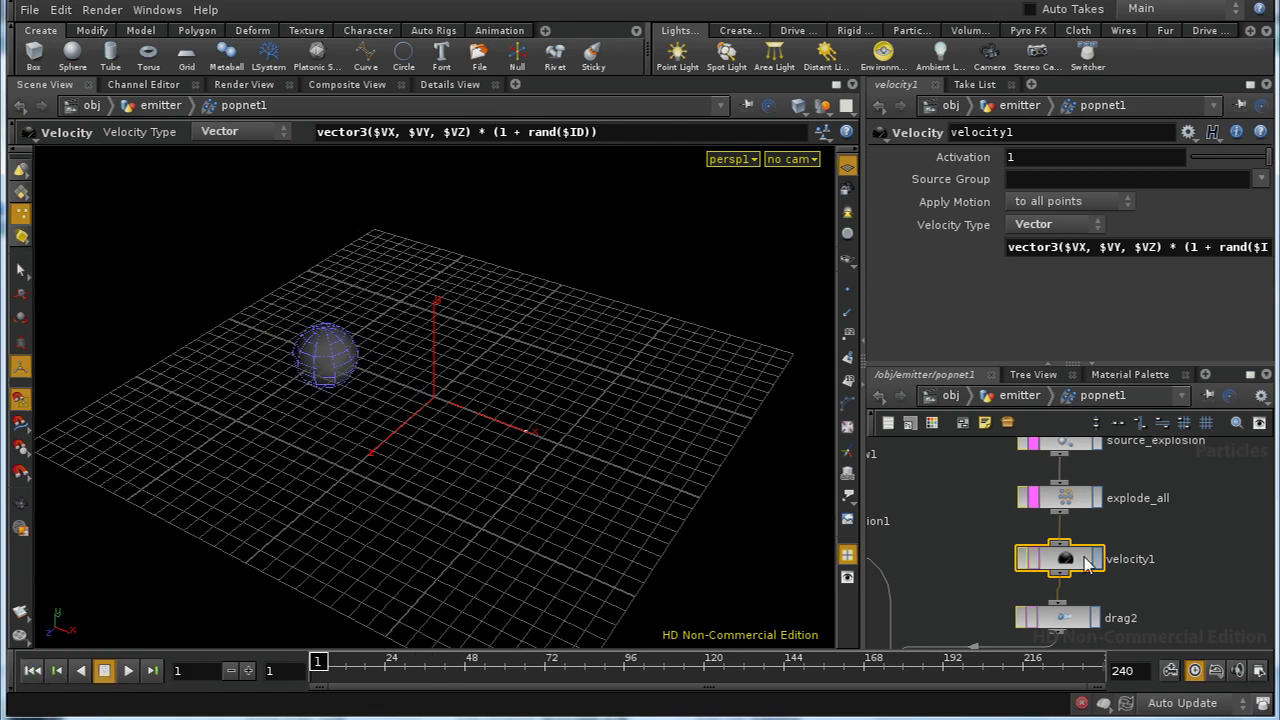
scroll(1170, 562, down, 2)
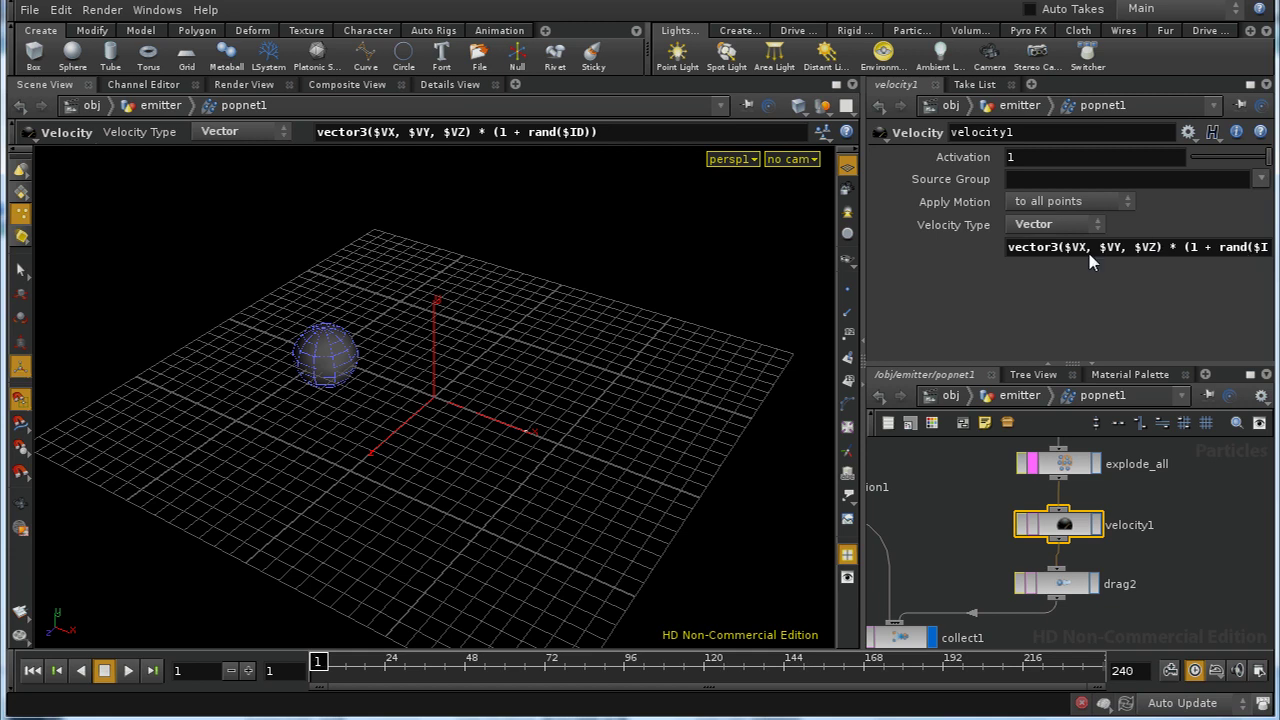
click(1261, 180)
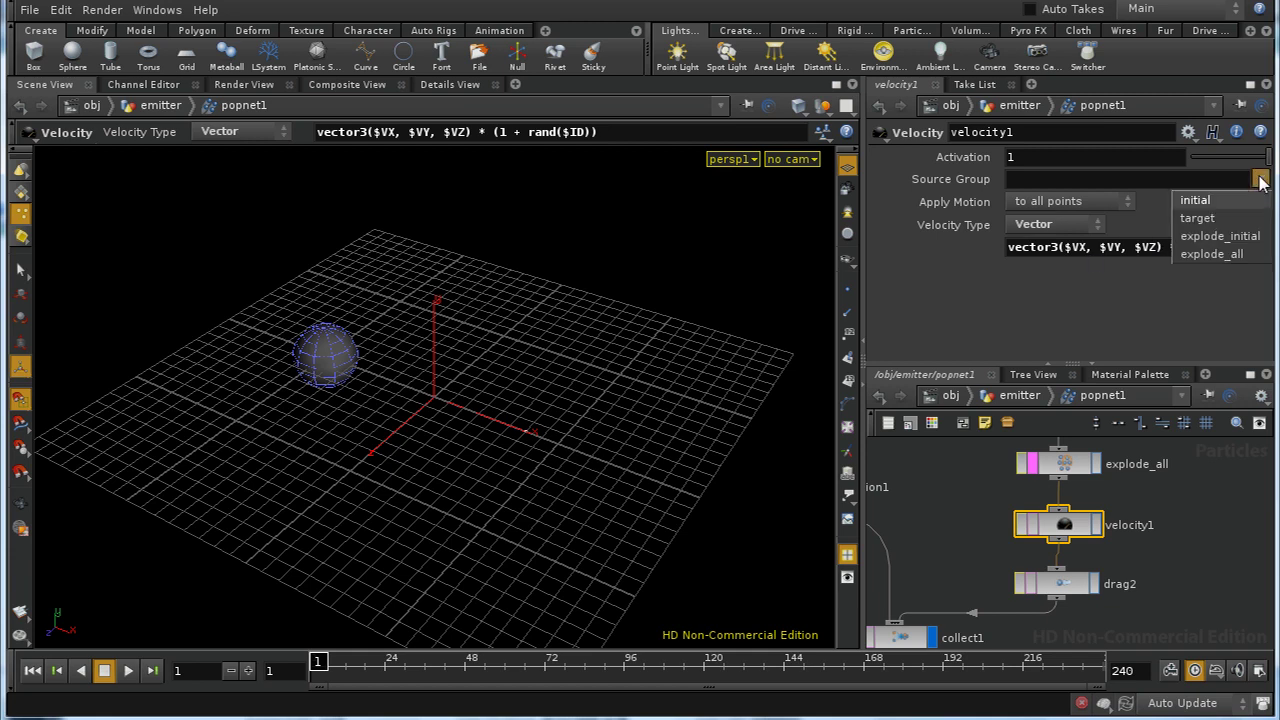
click(1238, 237)
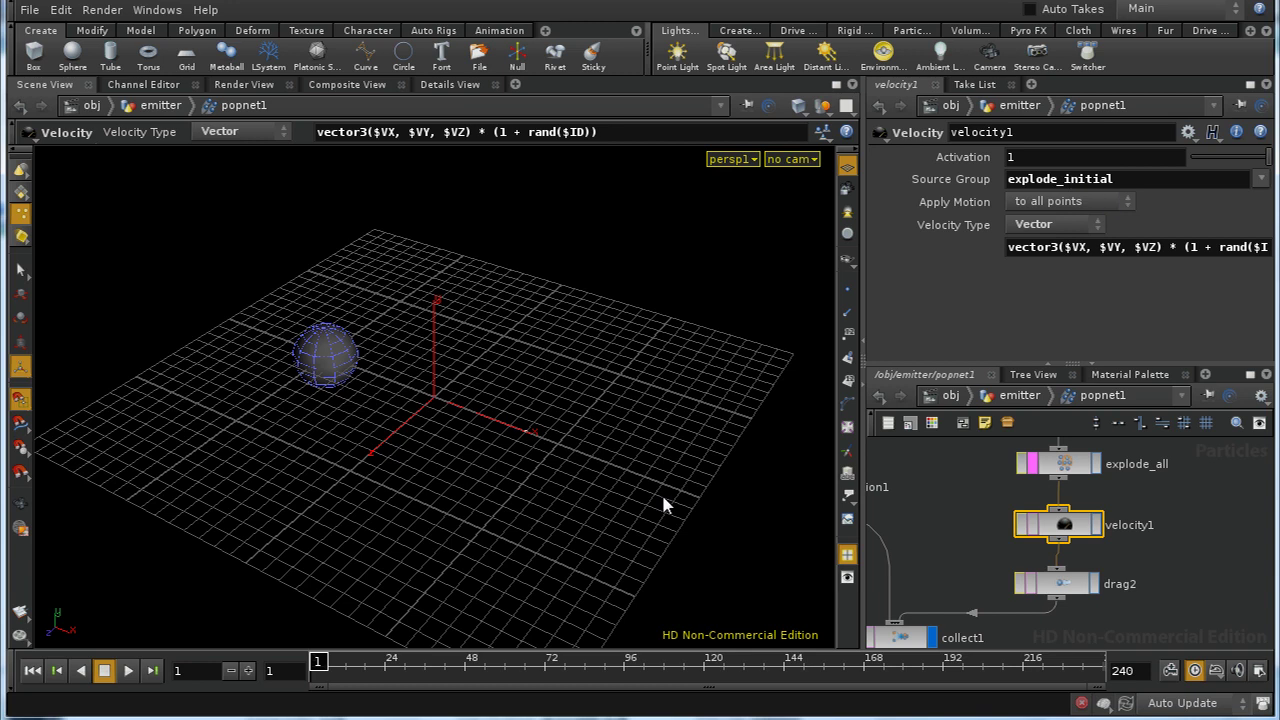
click(128, 670)
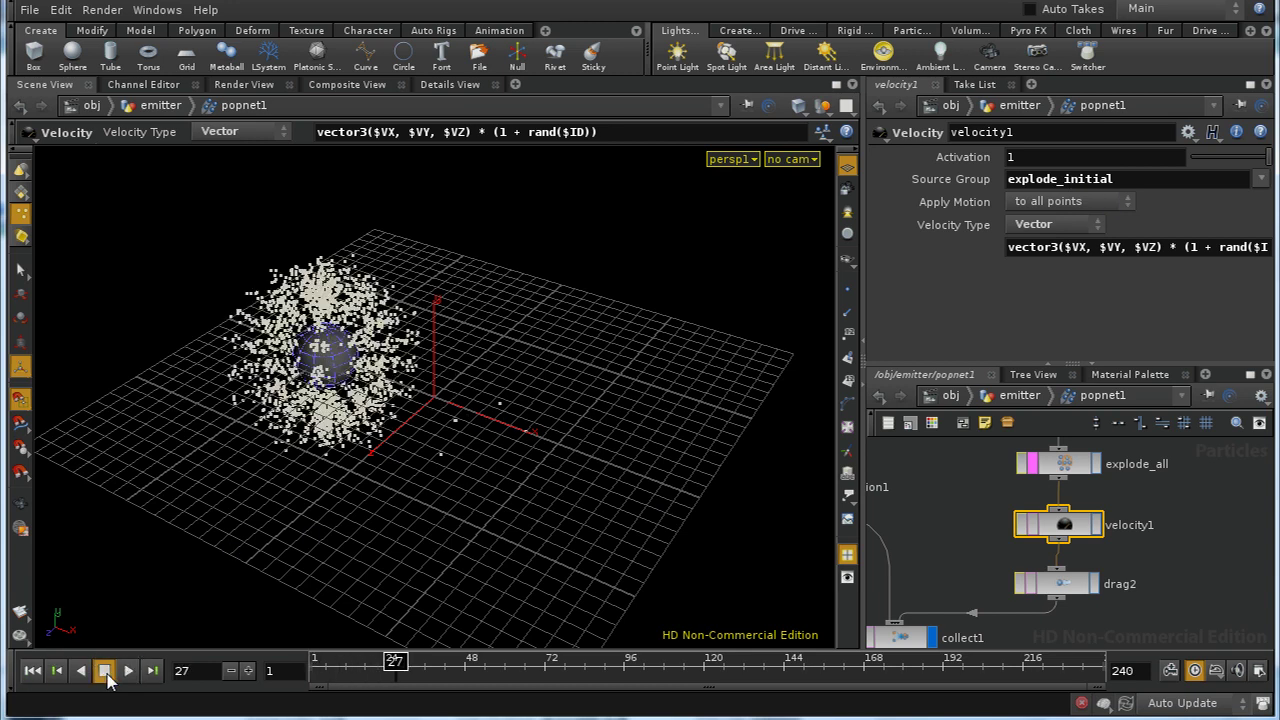
- Set drag2's Scale to 2 and replay the simulation from frame 1
click(1058, 584)
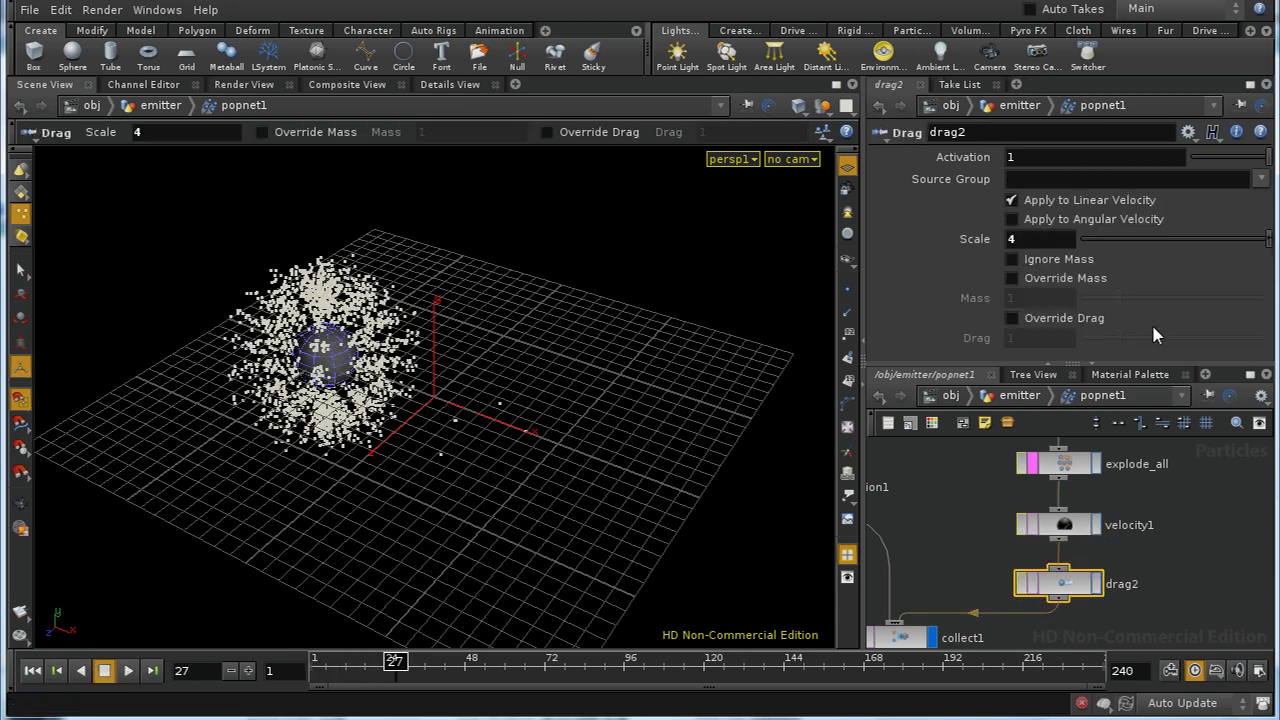
click(1042, 243)
text(2)
key(Return)
click(32, 670)
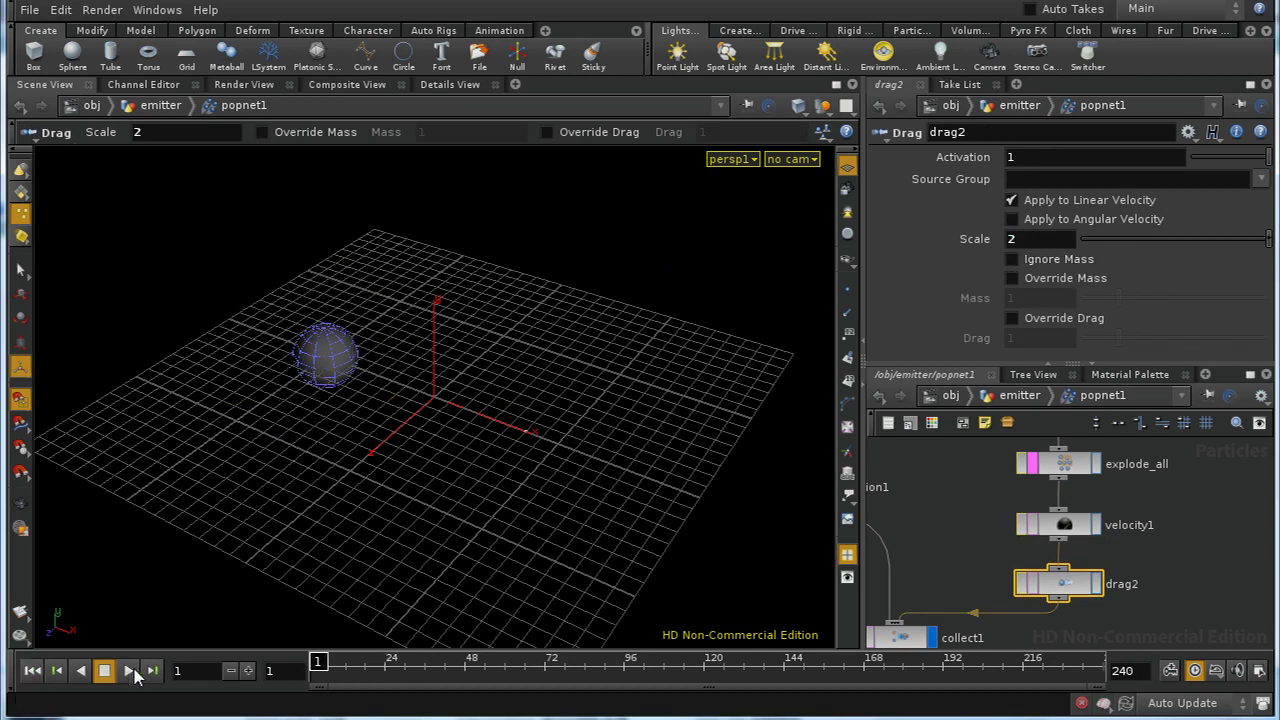
click(128, 670)
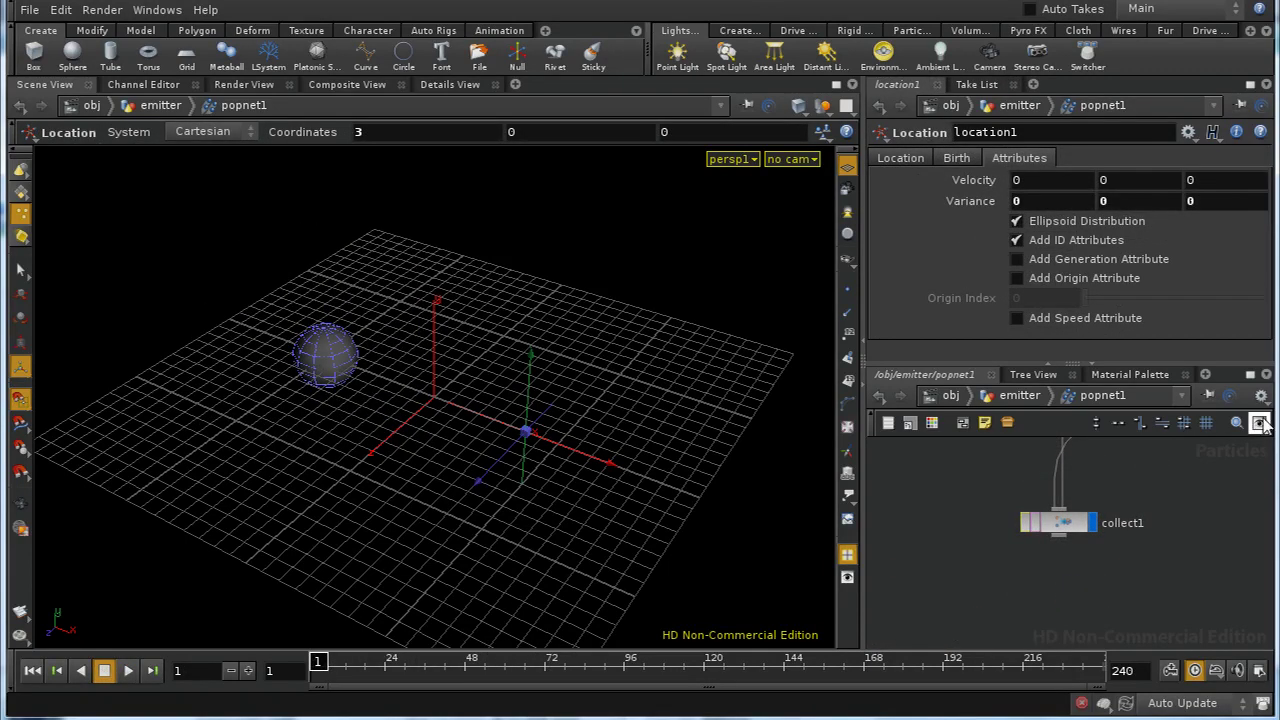
- Enlarge the particle network view and examine both node chains, velocity1's parameters and the inputs of collect1
click(1249, 375)
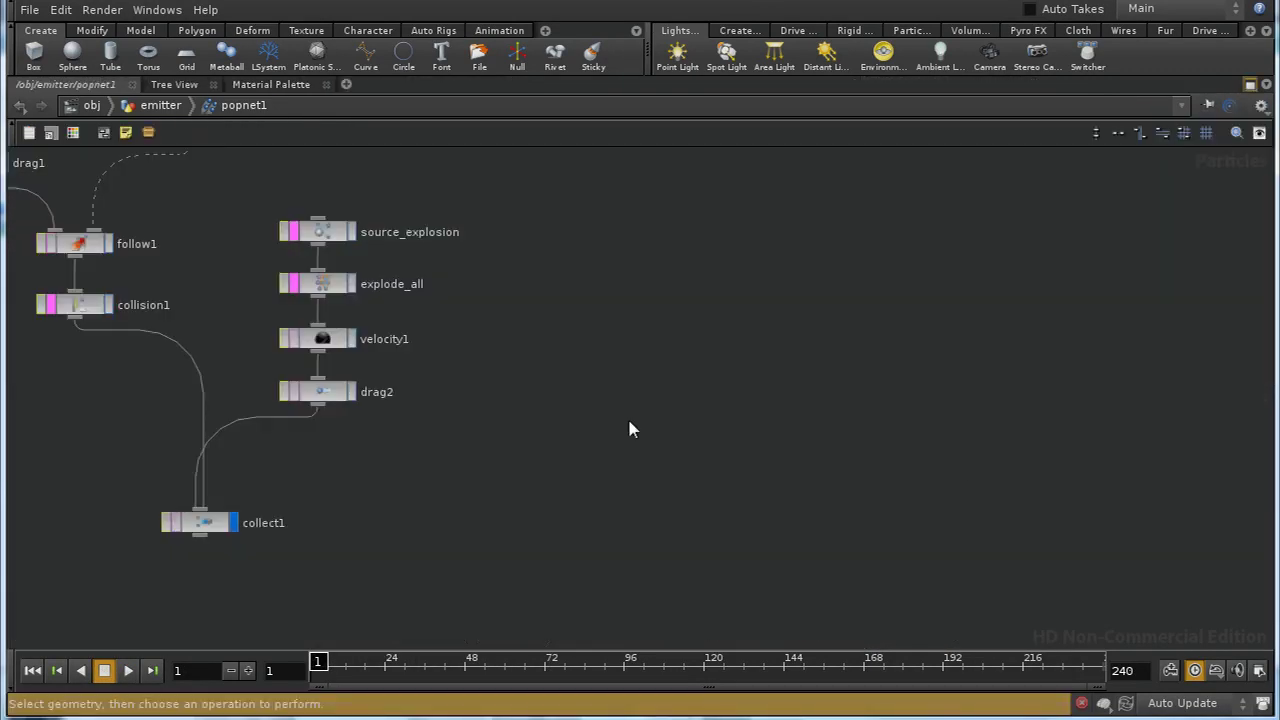
middle_drag(629, 429, 747, 428)
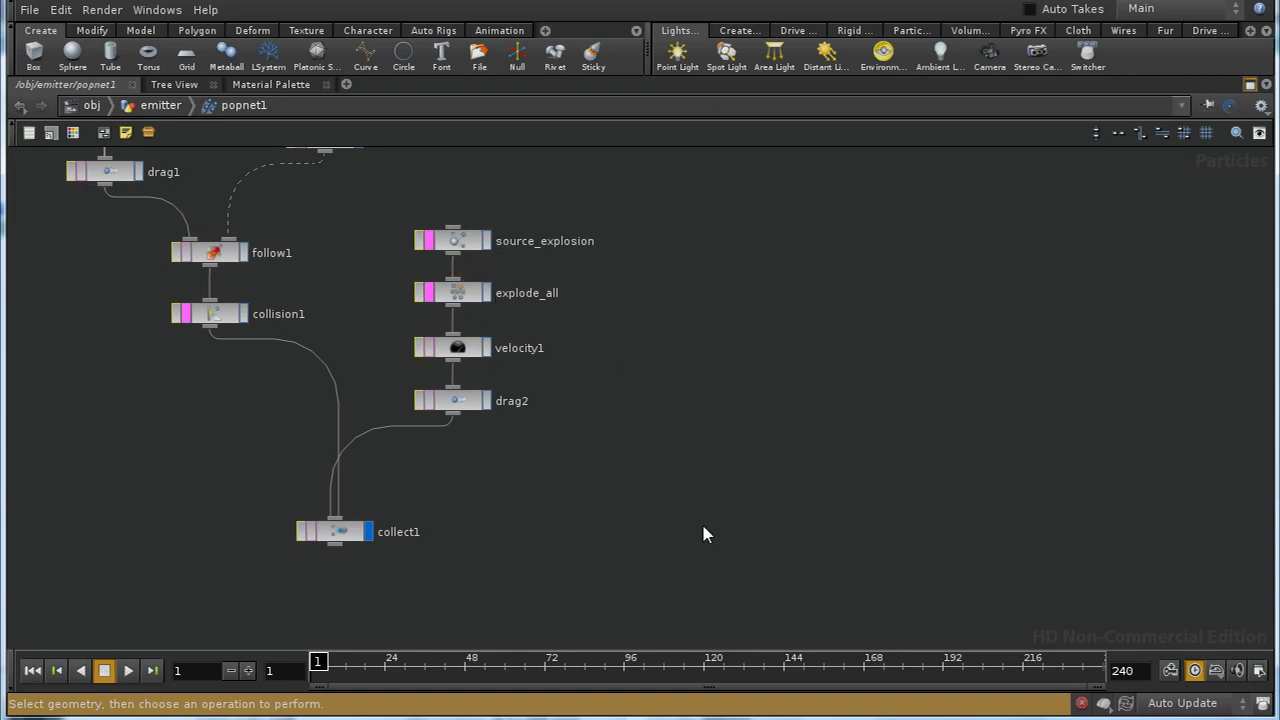
key(p)
click(474, 357)
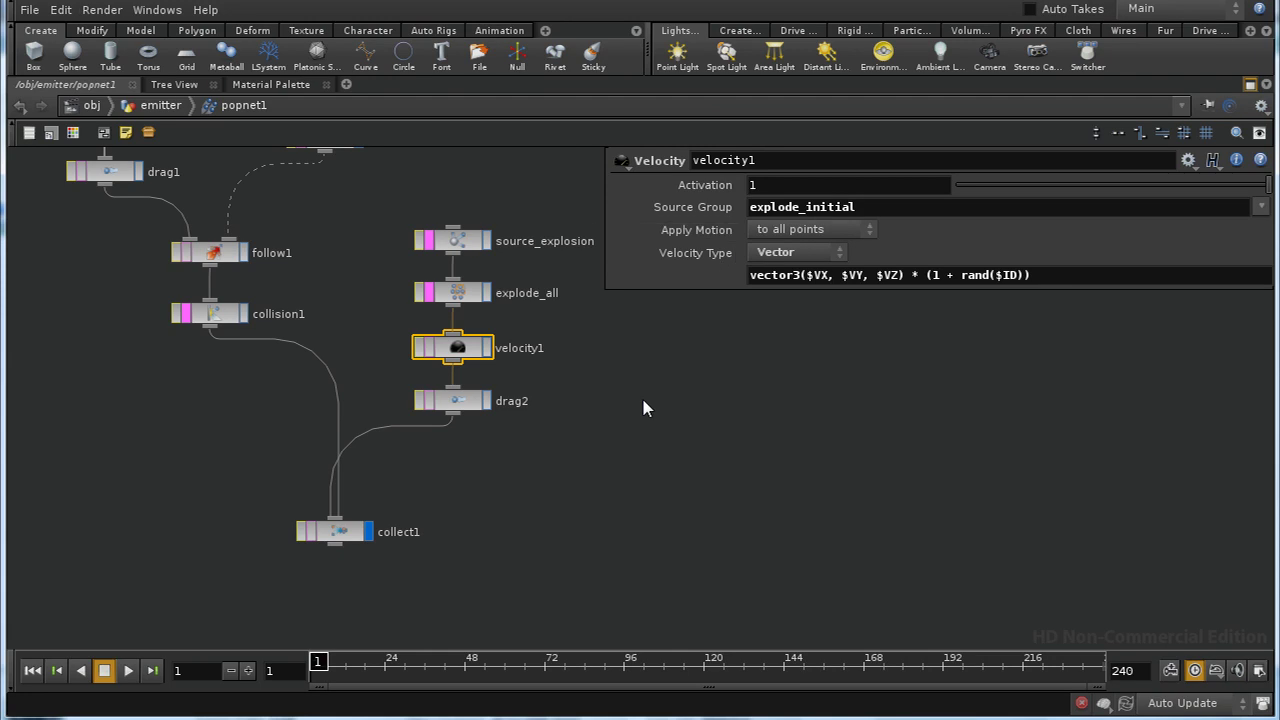
middle_drag(583, 425, 487, 477)
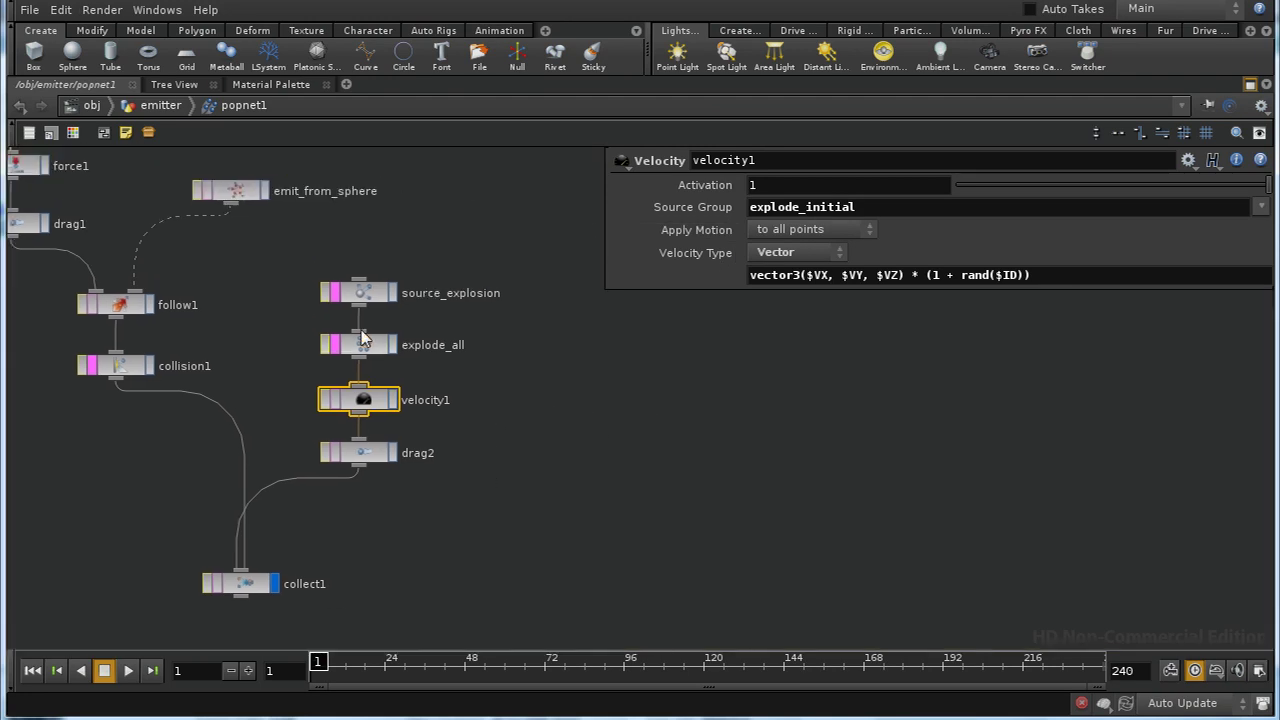
middle_drag(273, 332, 326, 308)
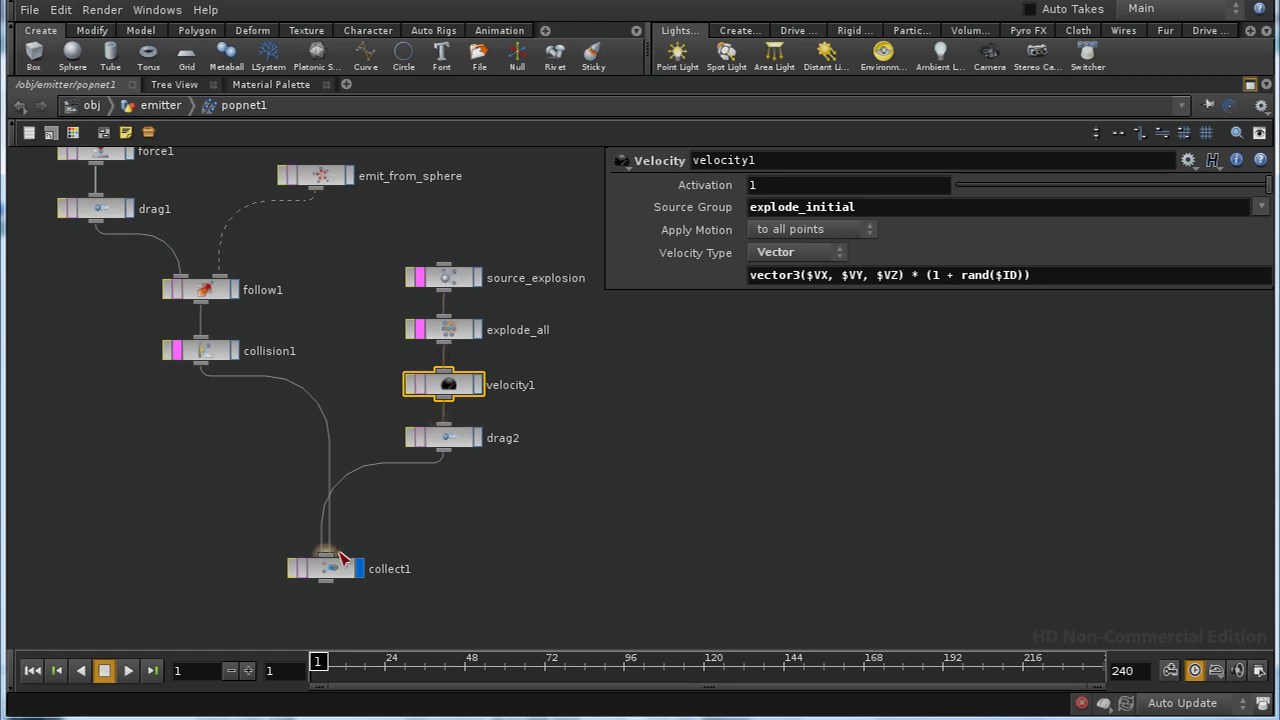
middle_drag(210, 518, 300, 668)
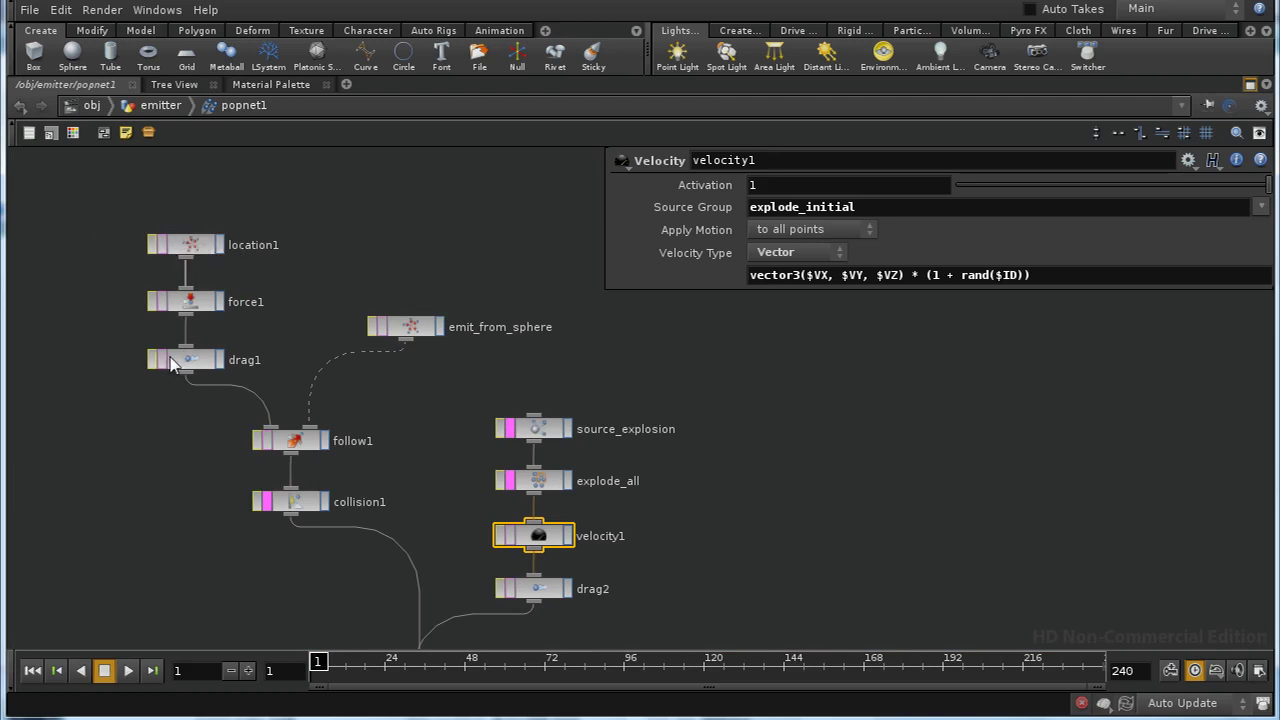
middle_drag(348, 543, 336, 408)
click(407, 570)
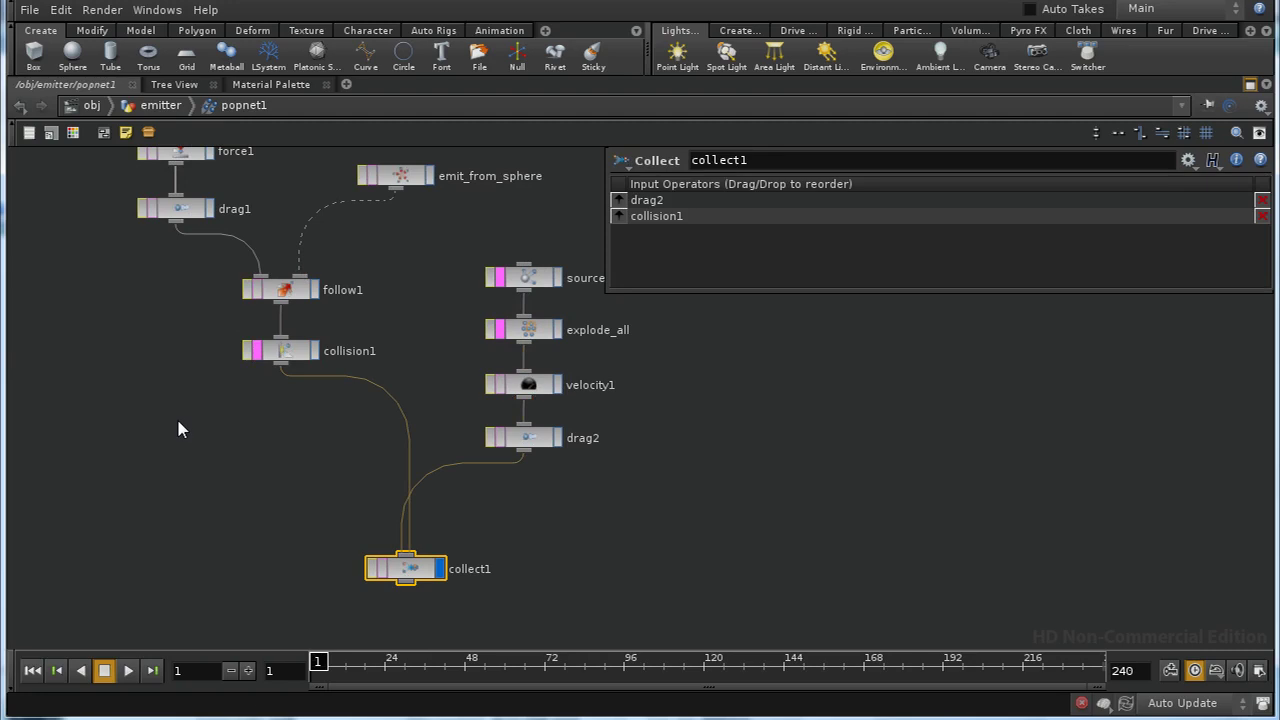
middle_drag(178, 428, 194, 543)
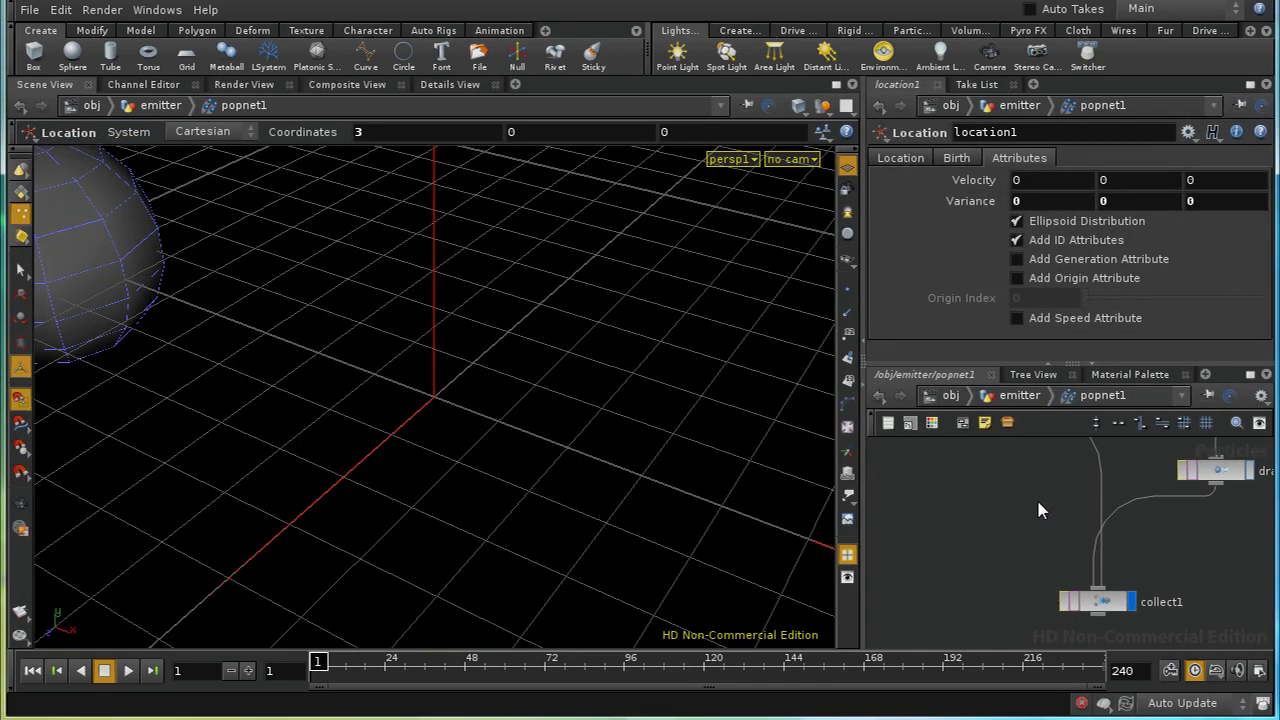
- Add a Split node to the connection after collision1 and align it directly below collision1
middle_drag(1036, 510, 942, 563)
key(Tab)
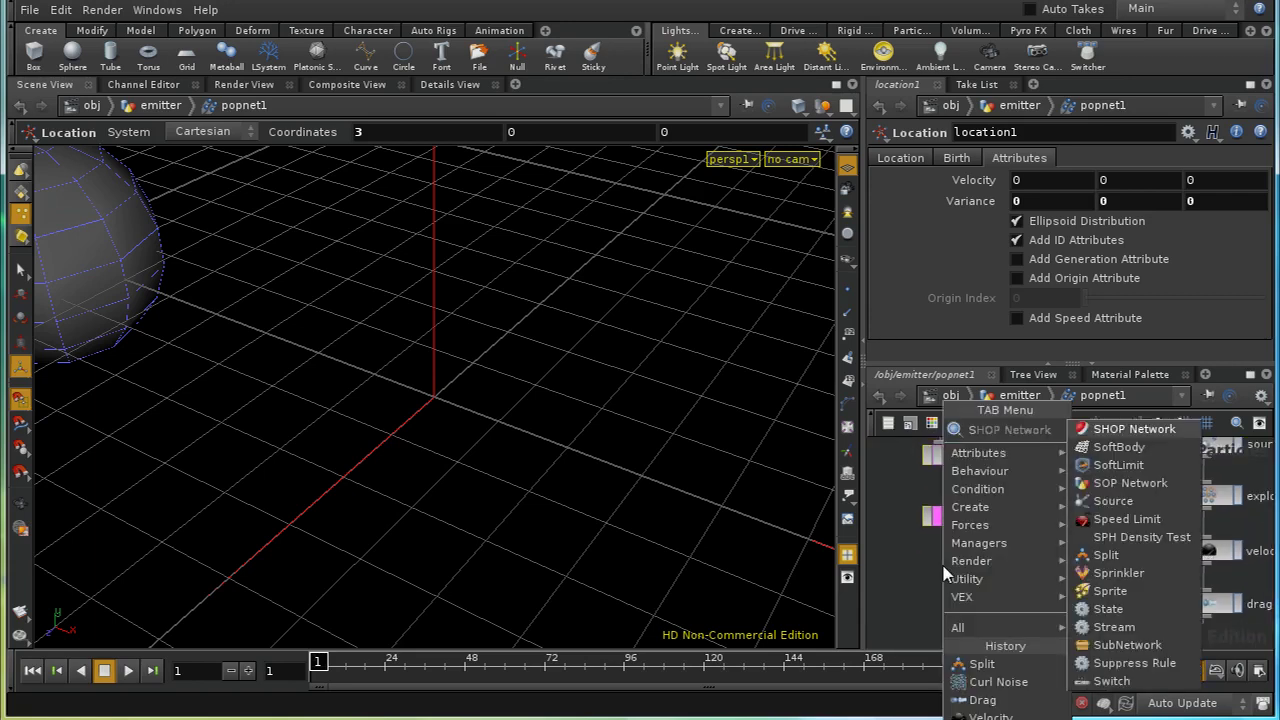
text(sp)
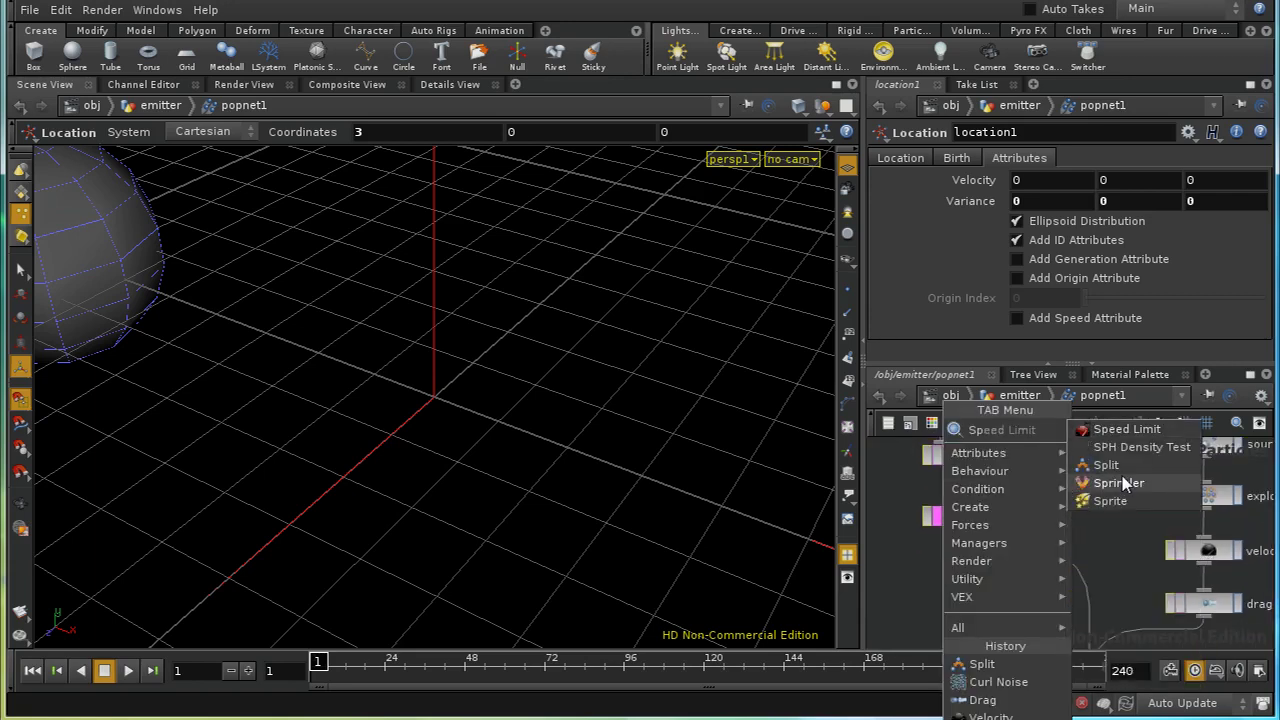
click(1106, 465)
click(1035, 566)
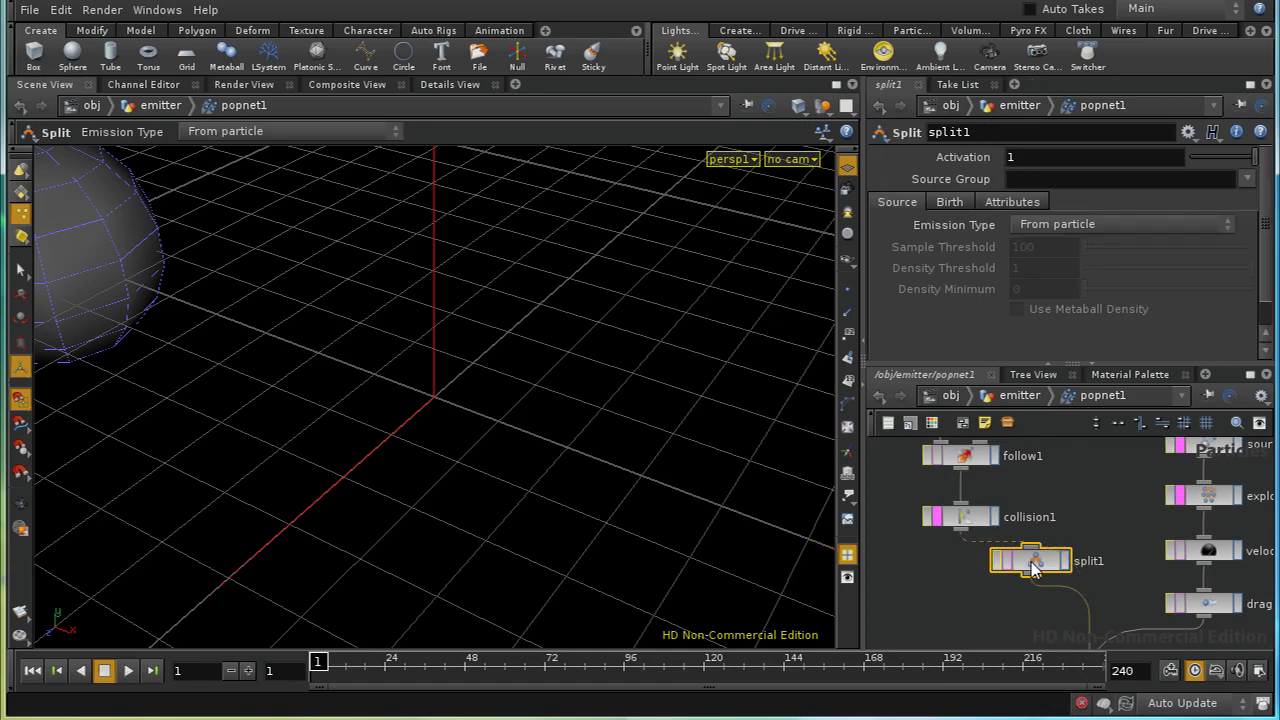
drag(1035, 566, 966, 590)
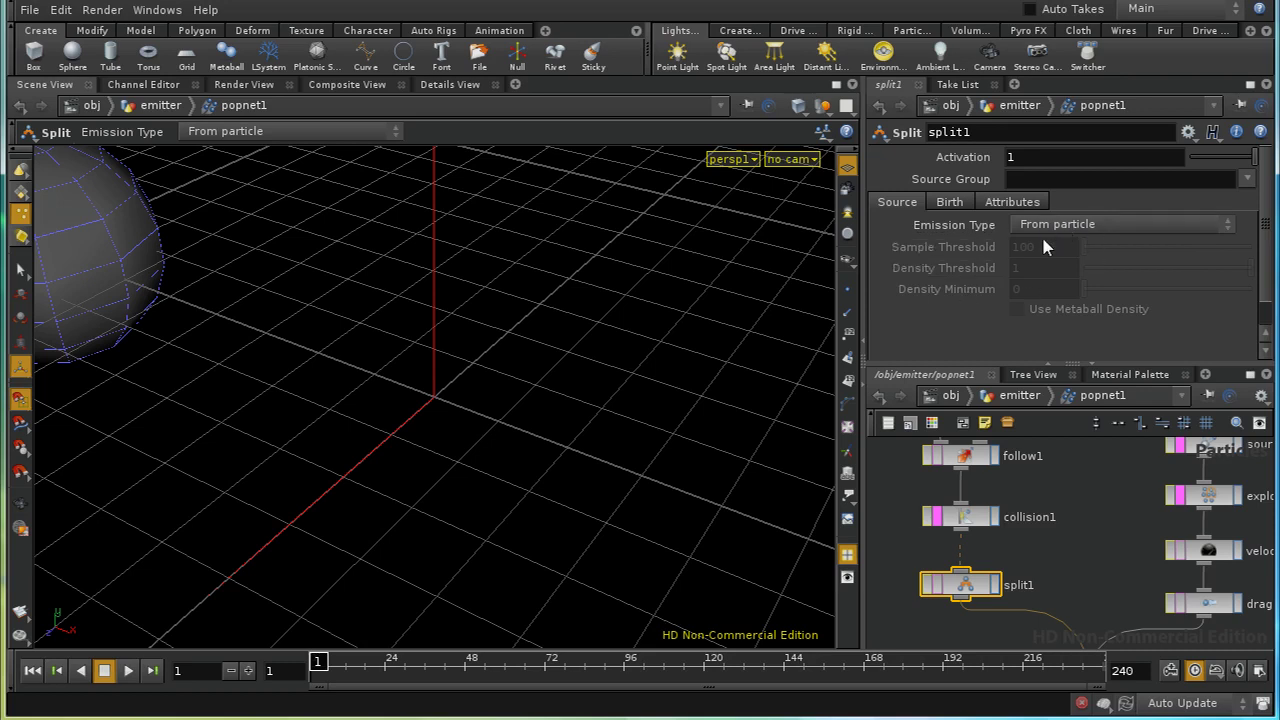
- Check split1's birth parameters and limit its Source Group to initial
click(950, 202)
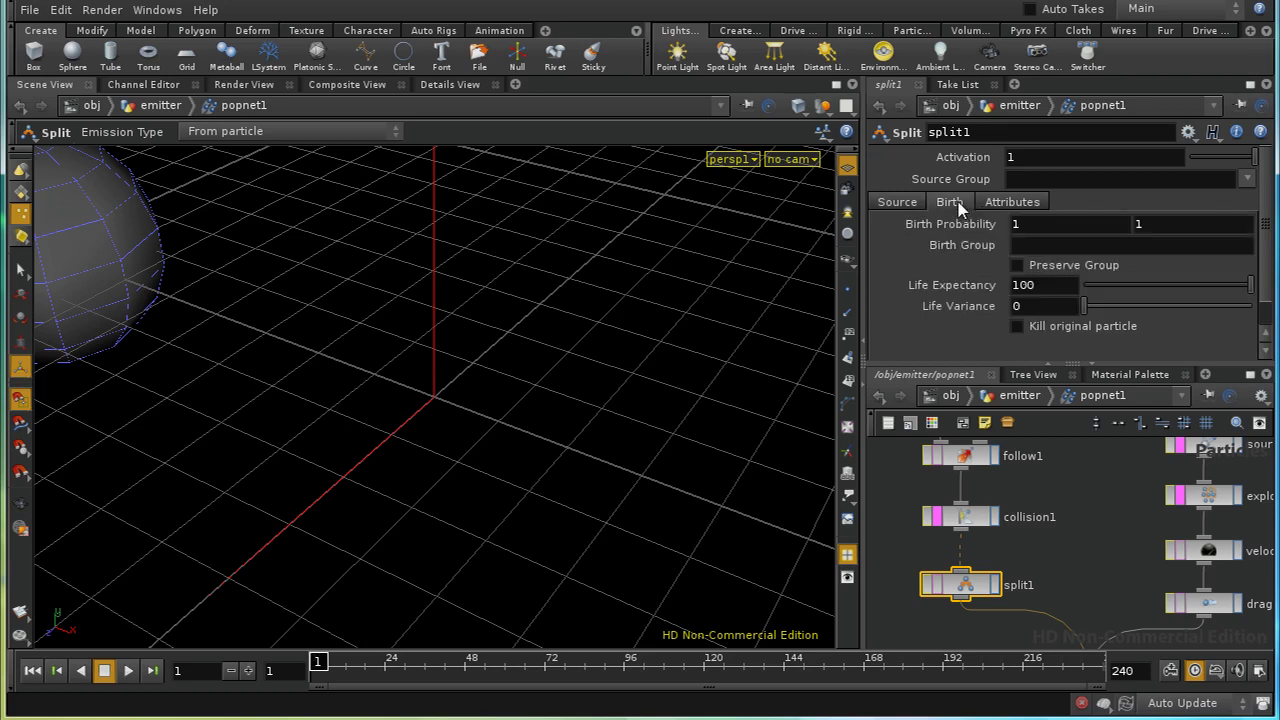
click(898, 202)
click(1246, 179)
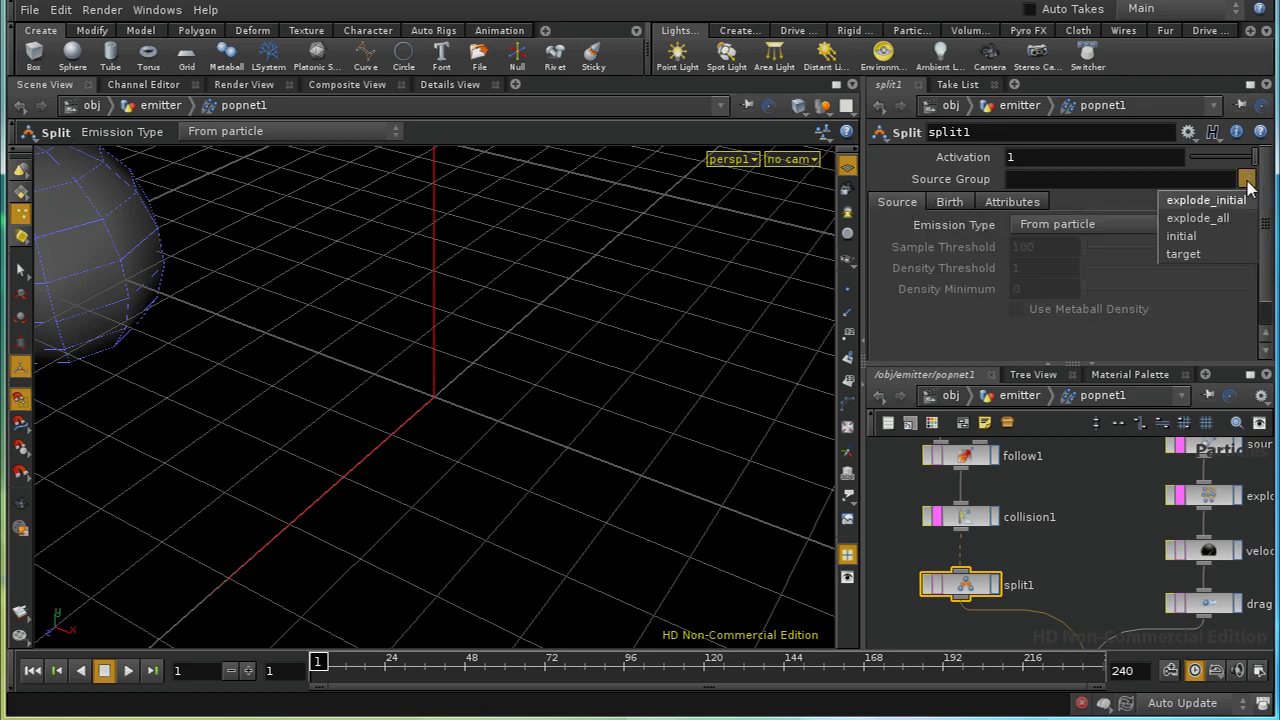
click(1186, 237)
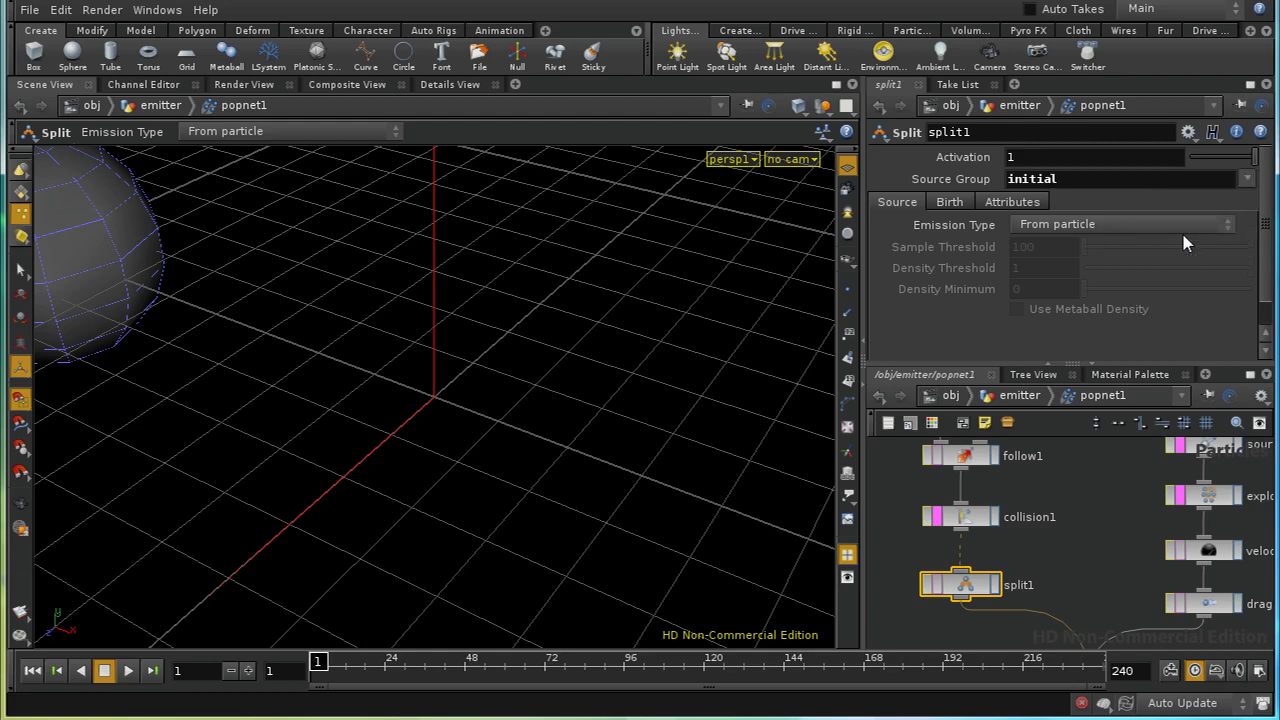
- Set split1's Birth Probability to 5 and 15, name its Birth Group trail and enable Preserve Group
middle_drag(1038, 470, 1157, 532)
click(985, 489)
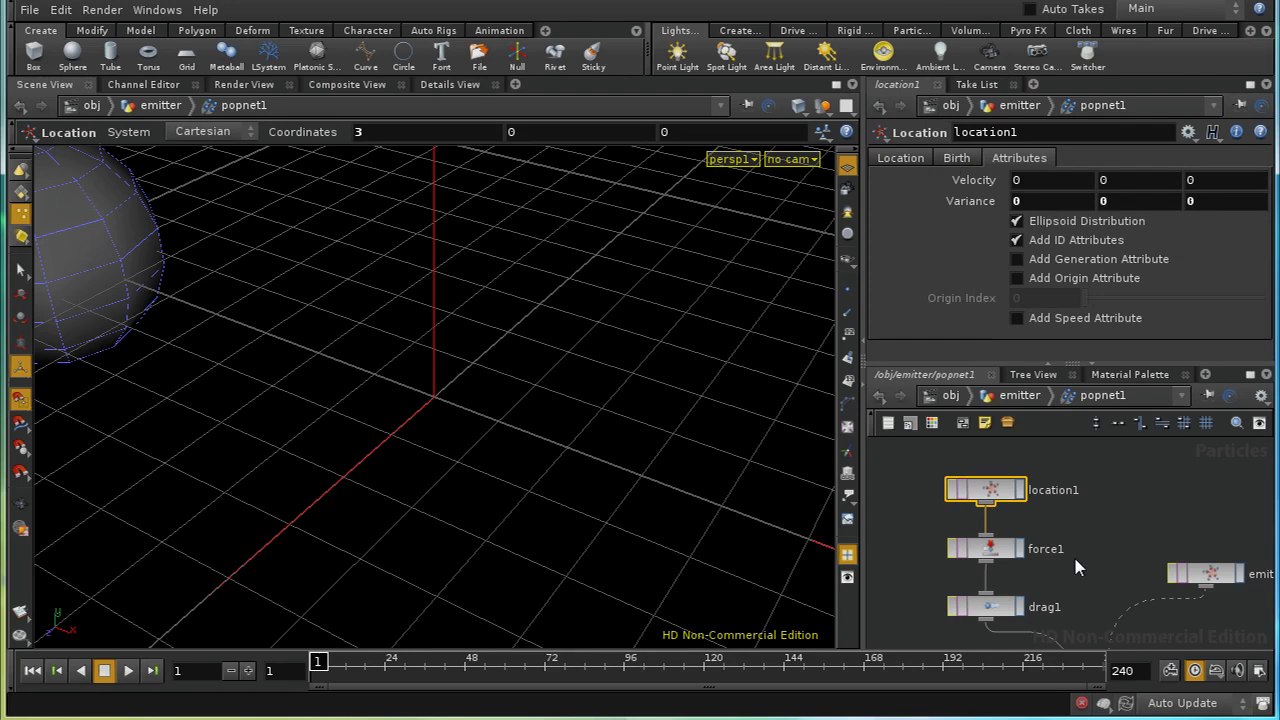
mouse_move(1075, 567)
middle_down()
mouse_move(1115, 380)
mouse_move(1128, 408)
mouse_move(1140, 380)
mouse_move(1068, 570)
middle_up()
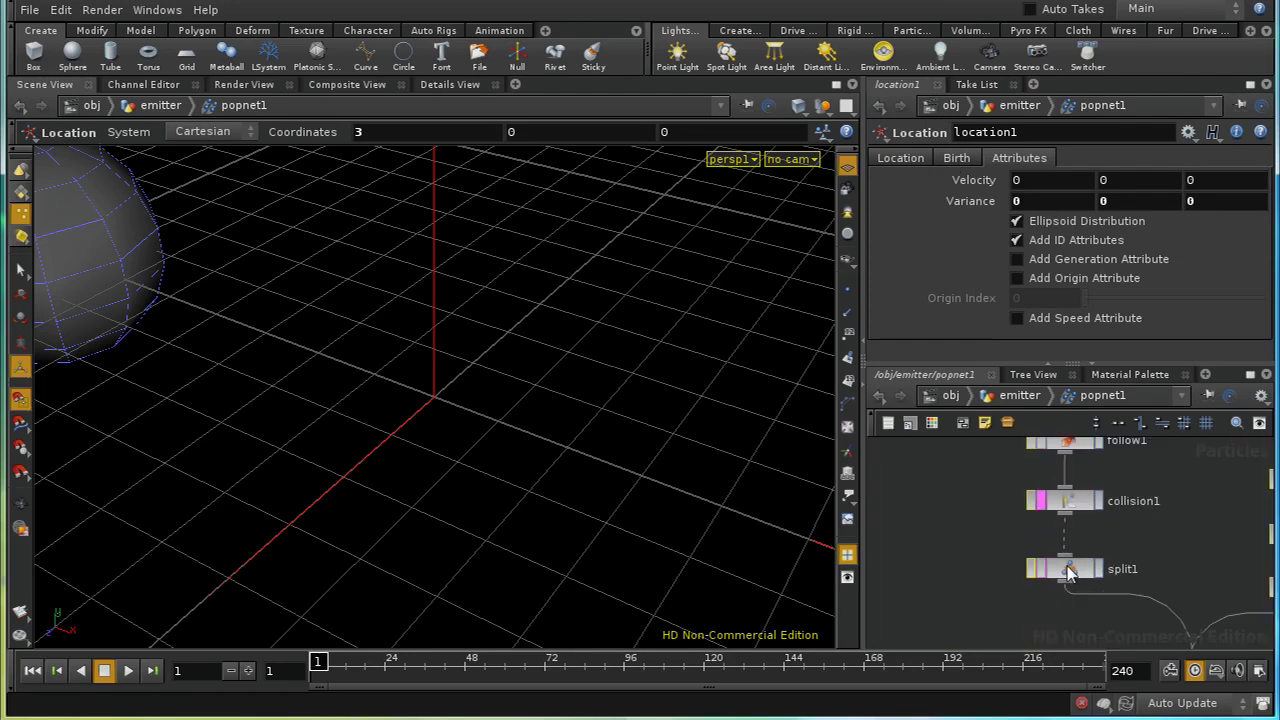
click(1068, 570)
click(960, 204)
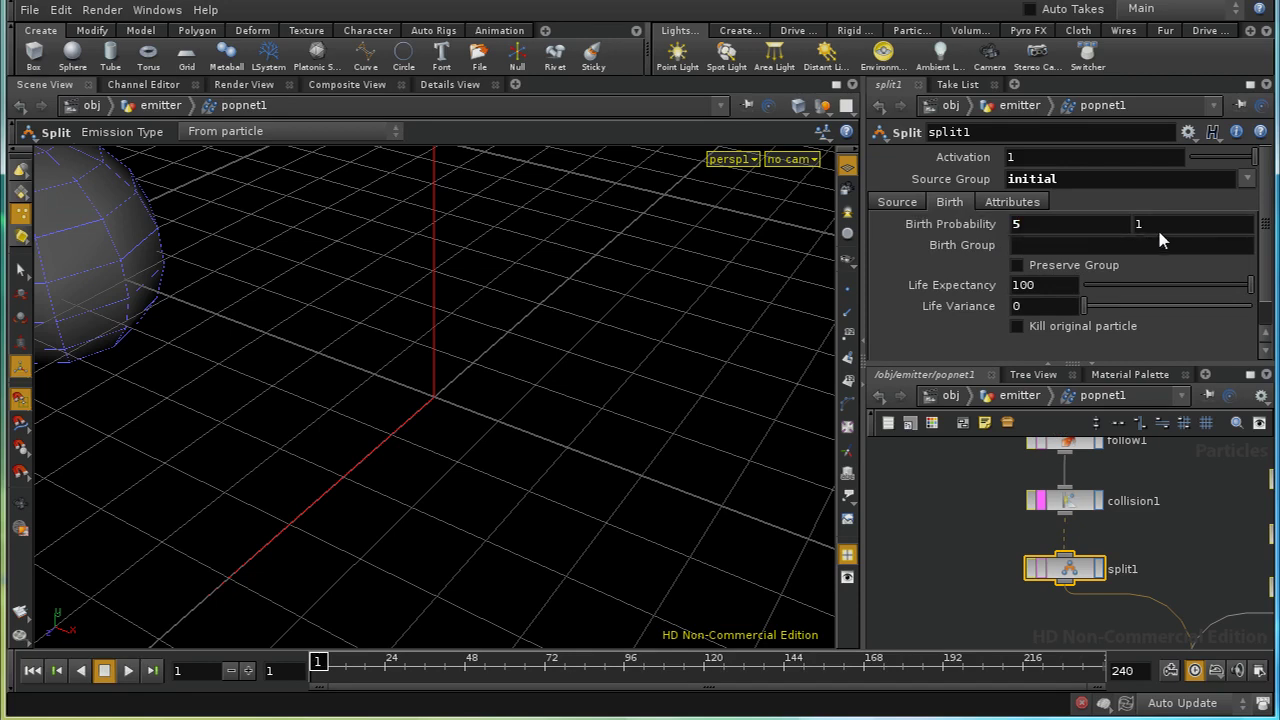
text(5)
click(1042, 264)
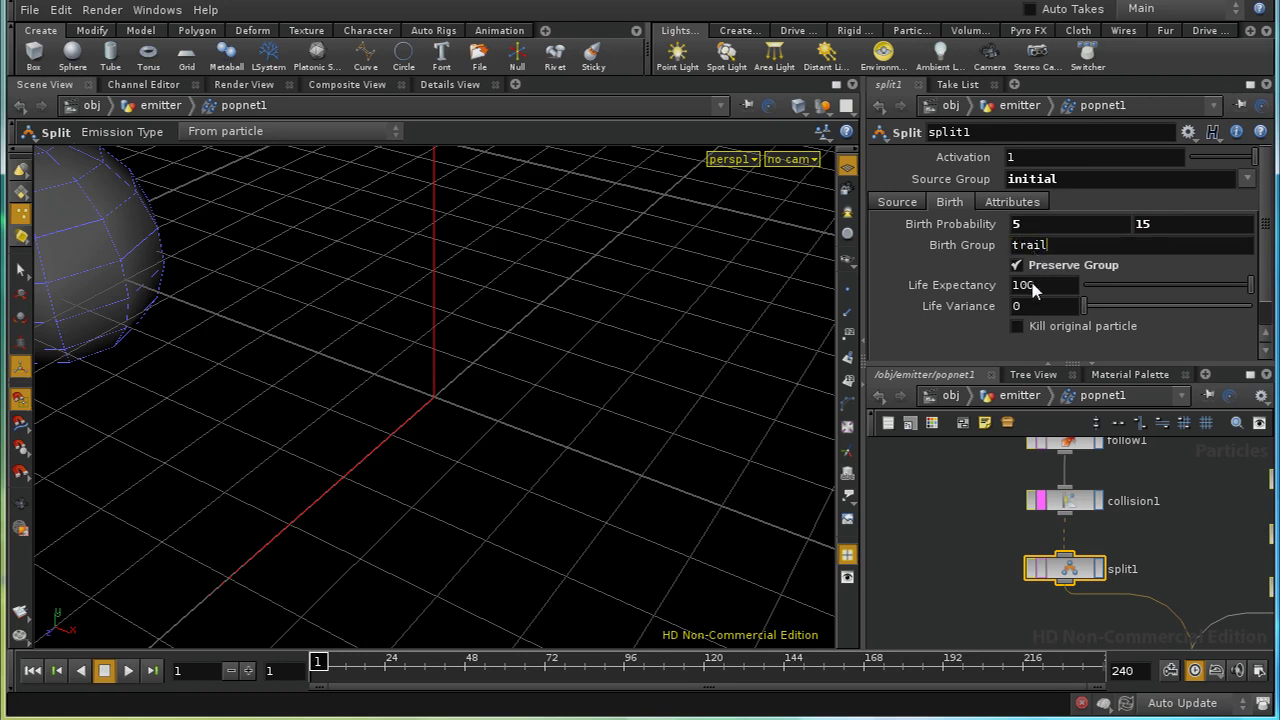
- Set split1's Life Expectancy to 0.25
click(1033, 287)
text(0.2)
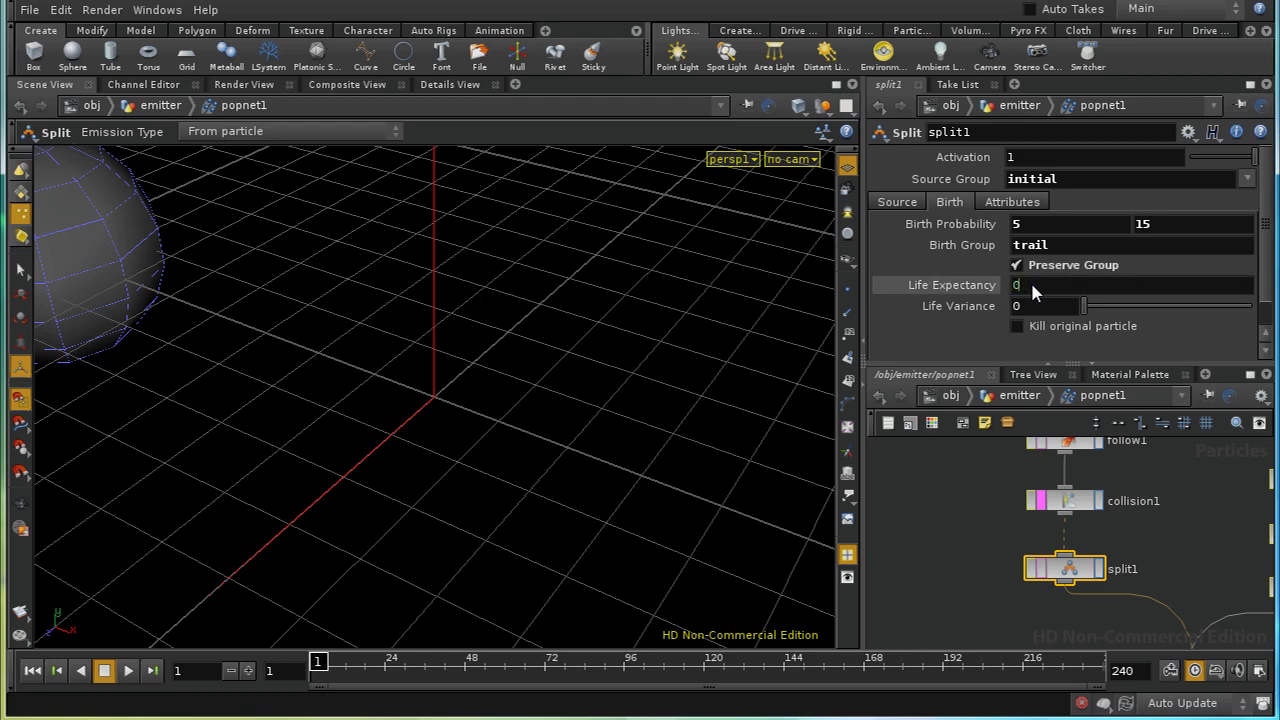
text(5)
key(Tab)
key(Return)
- Make split1 inherit only Cd, use Set initial velocity, and set the velocity Variance to 0, 0, 0
click(1013, 203)
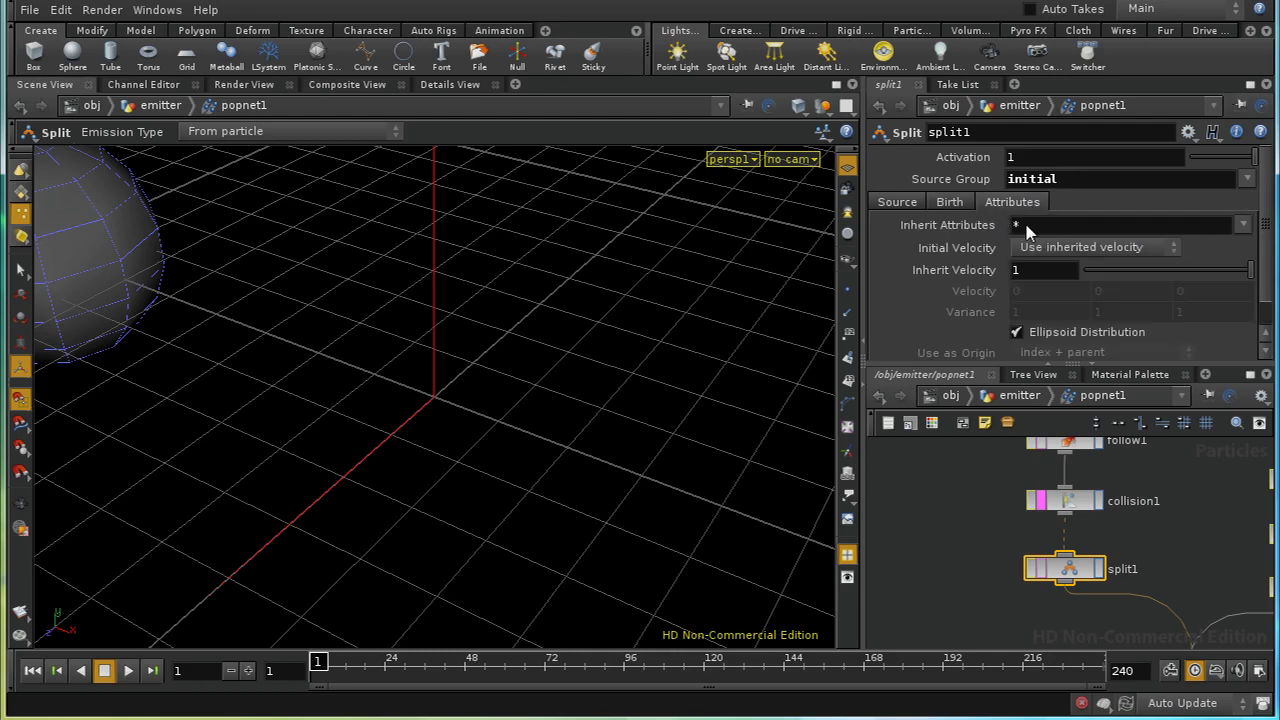
click(1016, 225)
key(Return)
click(1064, 251)
click(1068, 304)
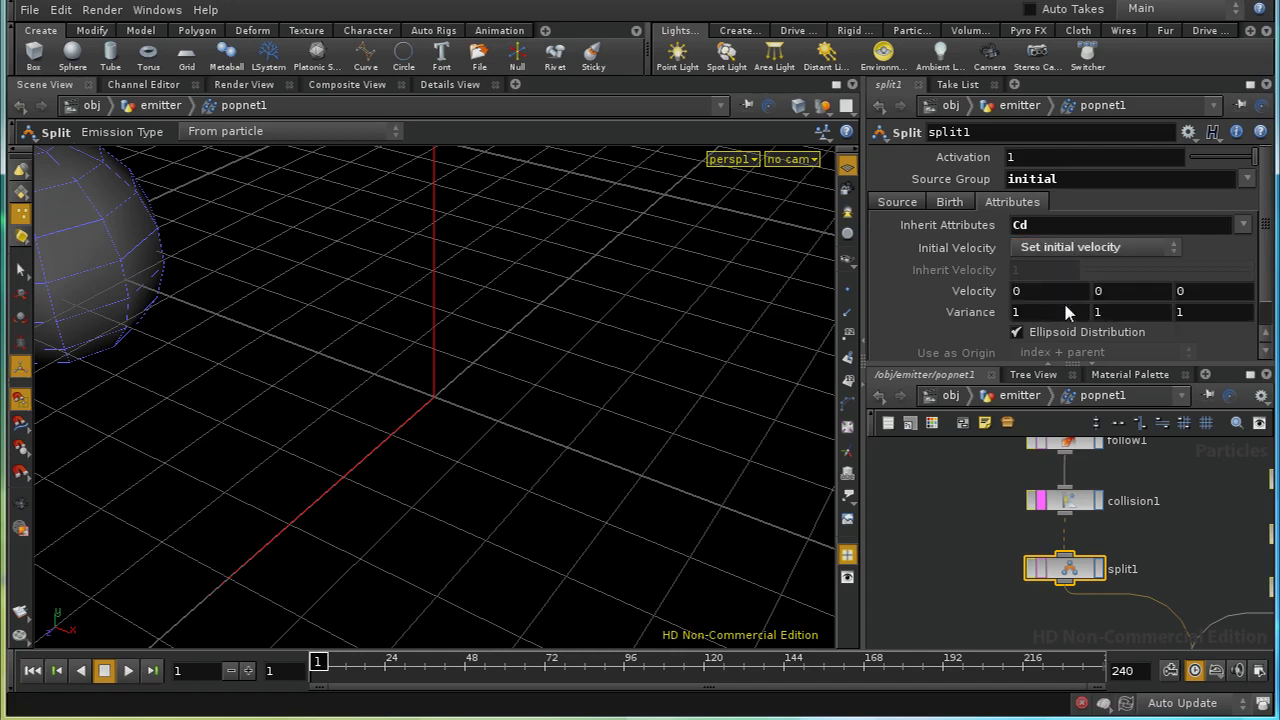
middle_drag(995, 318, 888, 328)
- Play the simulation with the trail particles, stop it, and examine the point groups and attributes in split1's node information
click(125, 675)
click(102, 676)
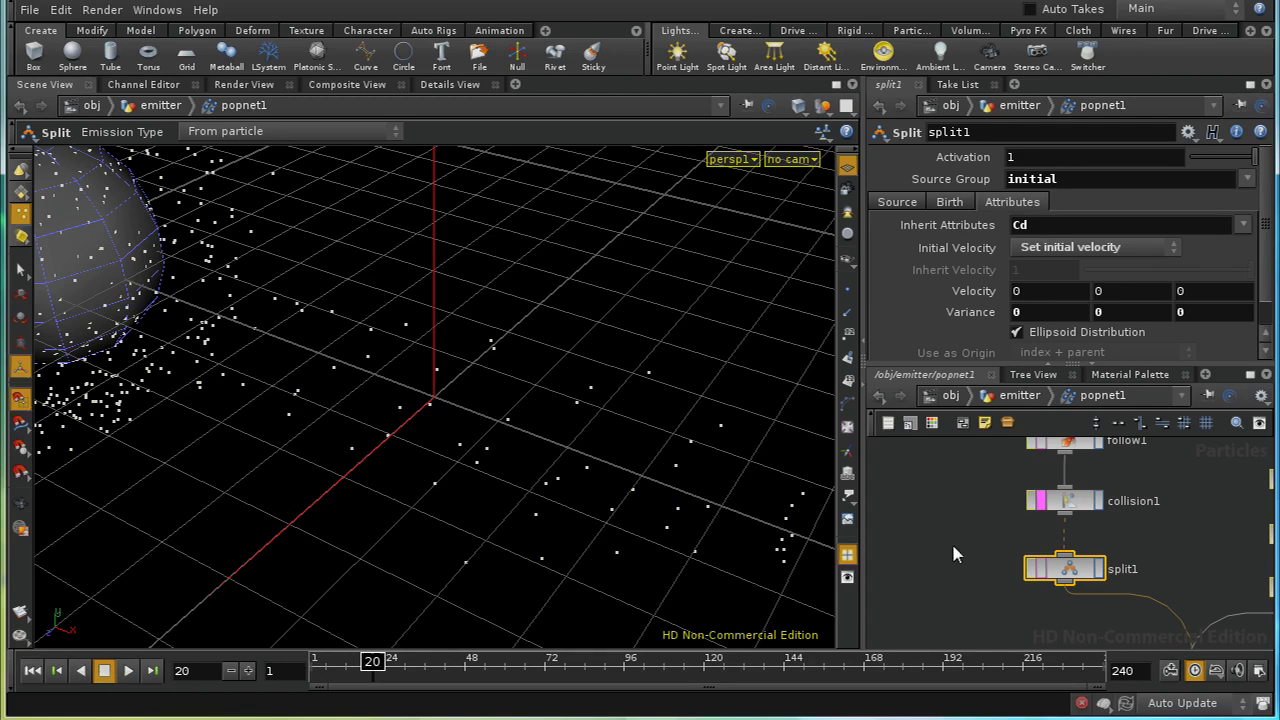
middle_click(1077, 569)
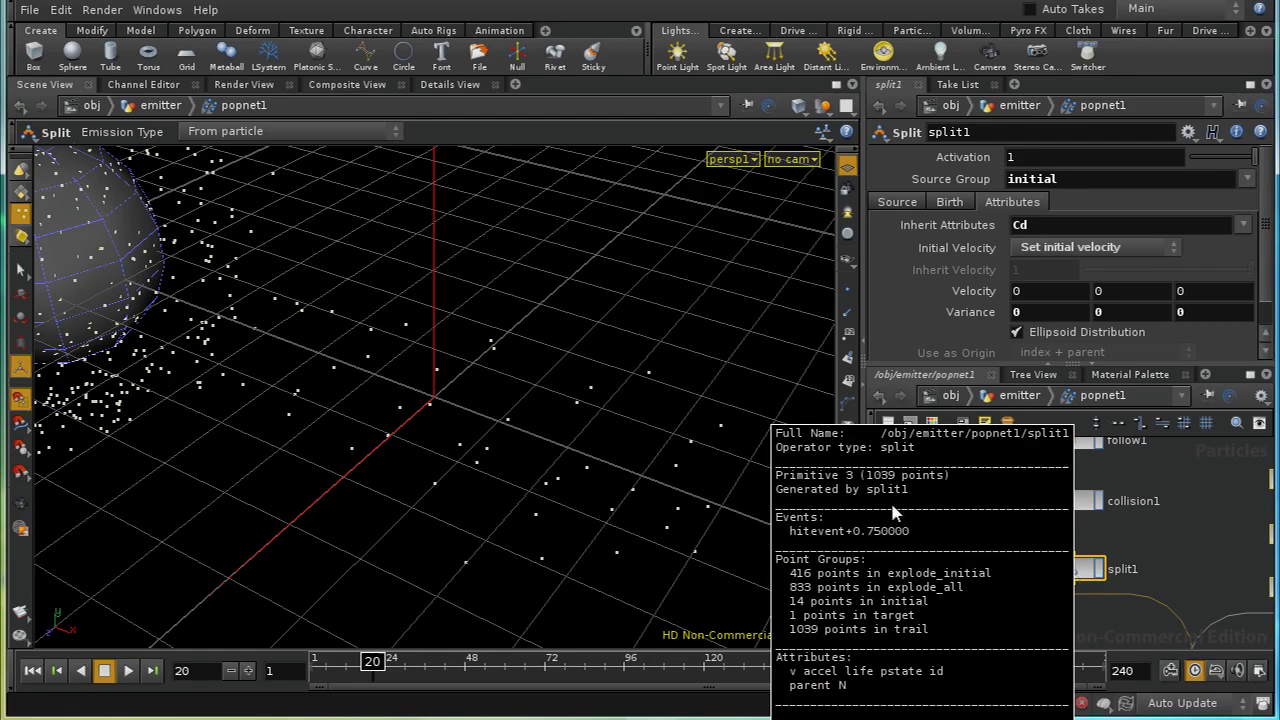
middle_drag(870, 467, 882, 483)
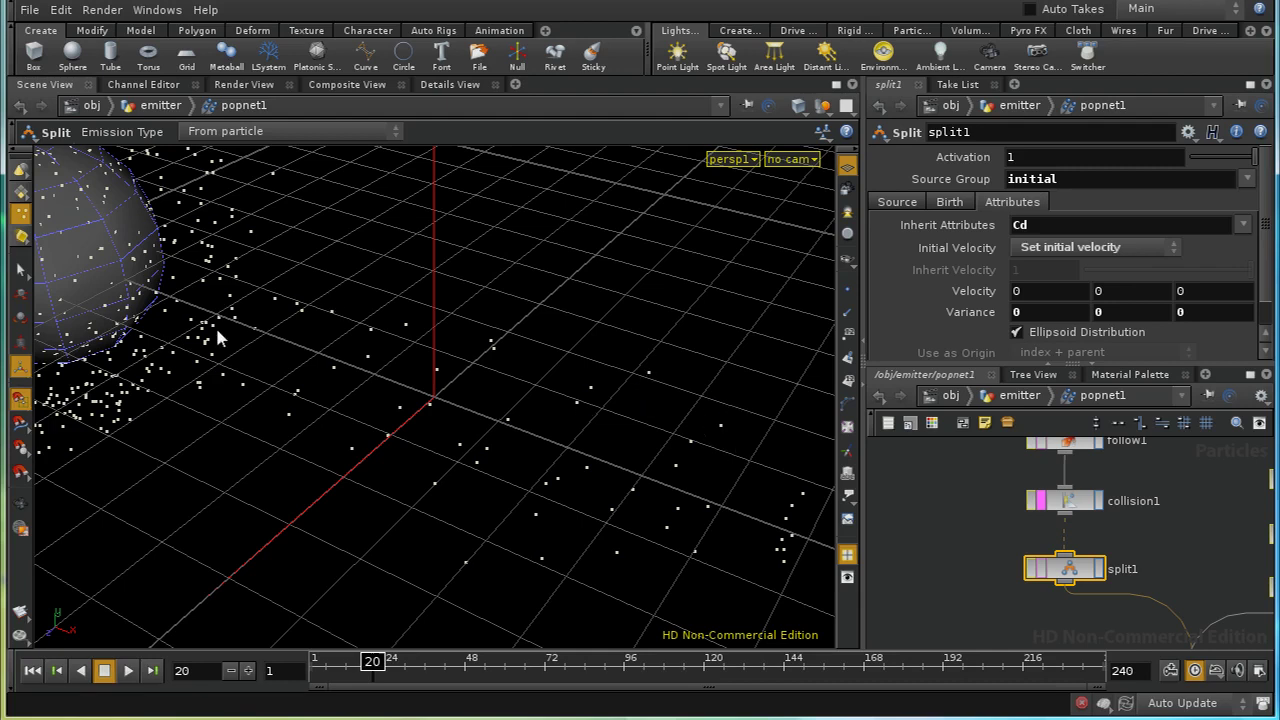
middle_drag(1083, 576, 1115, 560)
- Return to the emitter level, set popnet1's Oversampling to 4 and replay the simulation from frame 1
key(u)
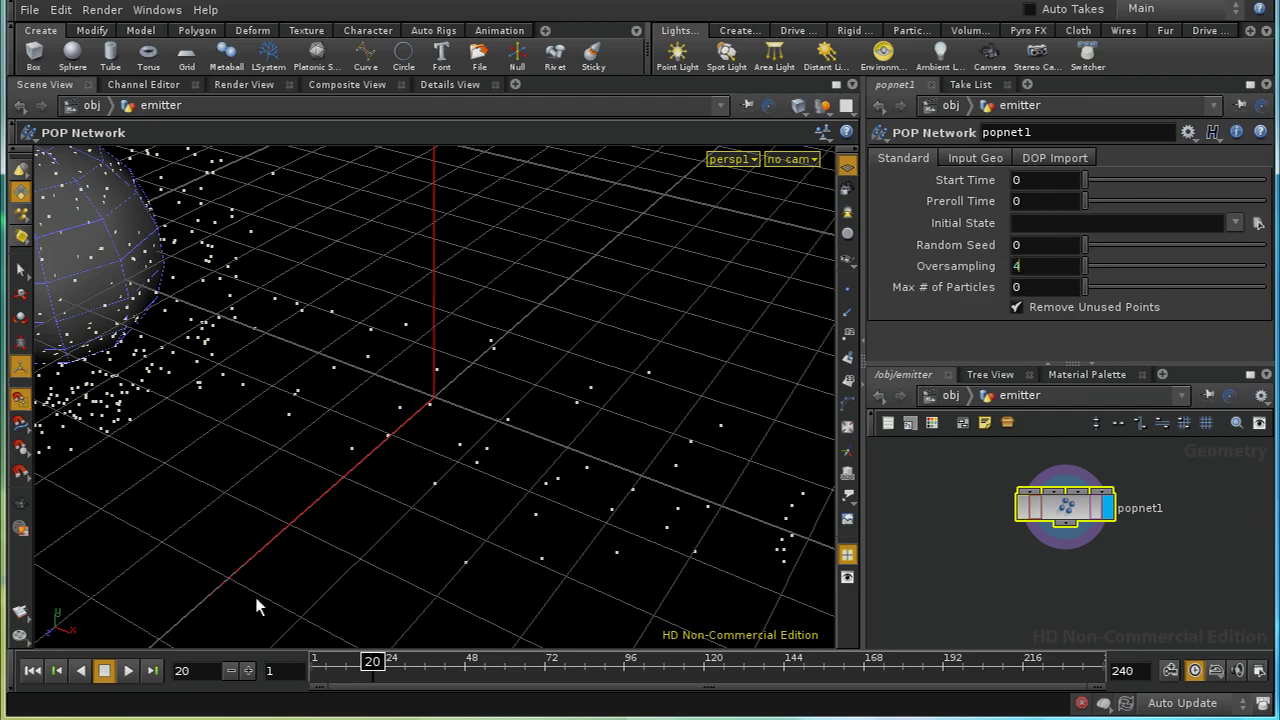
click(33, 671)
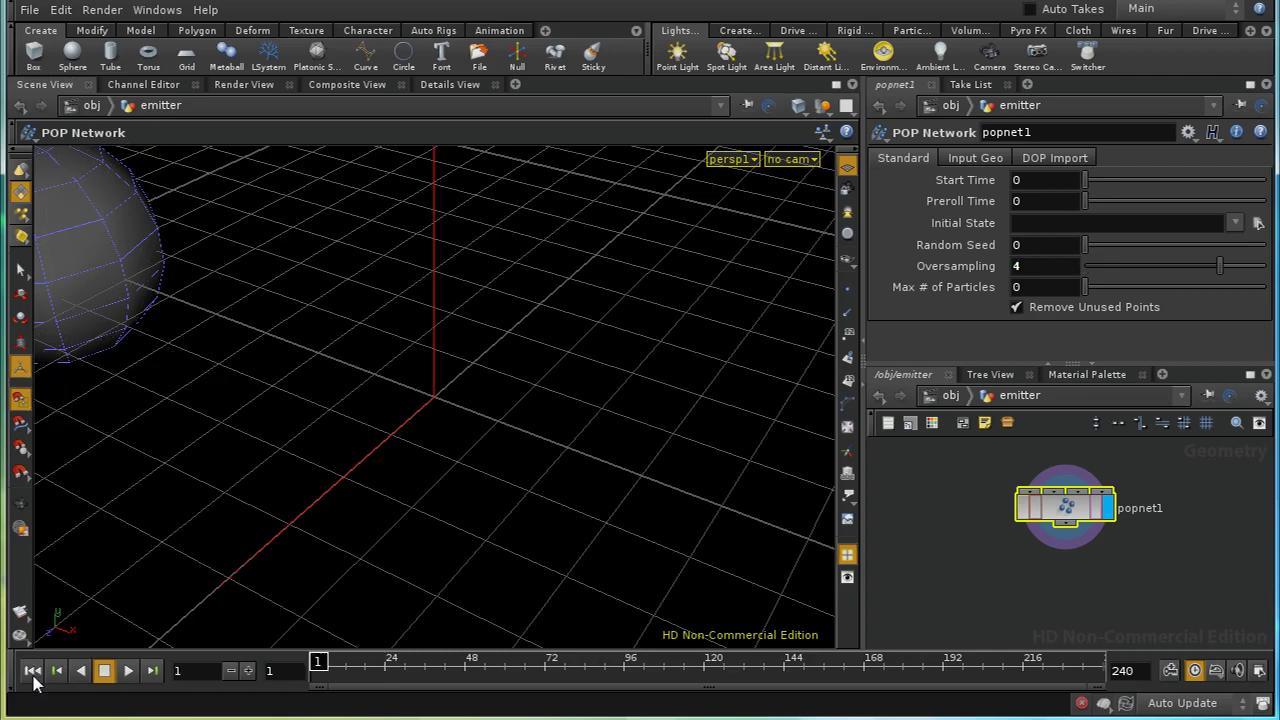
click(128, 671)
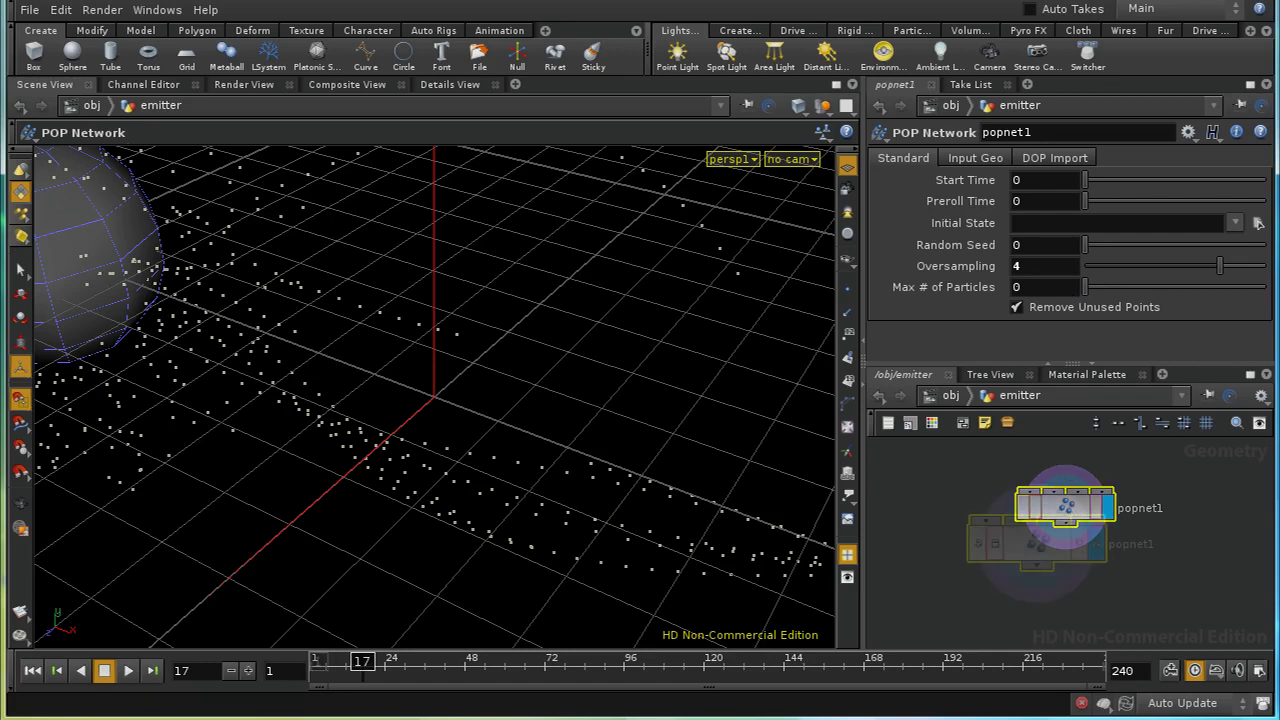
- Inside popnet1, insert a Curl Noise node into split1's output connection and align it directly below split1
double_click(1036, 553)
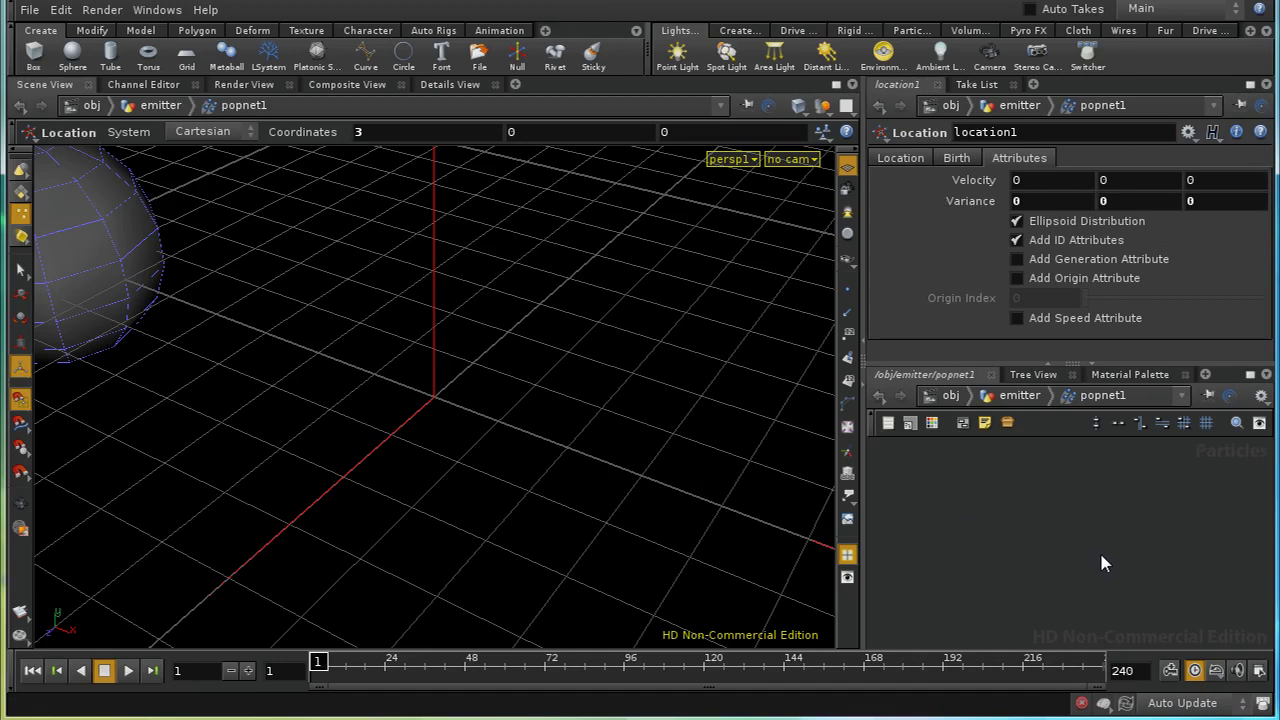
scroll(1038, 592, up, 8)
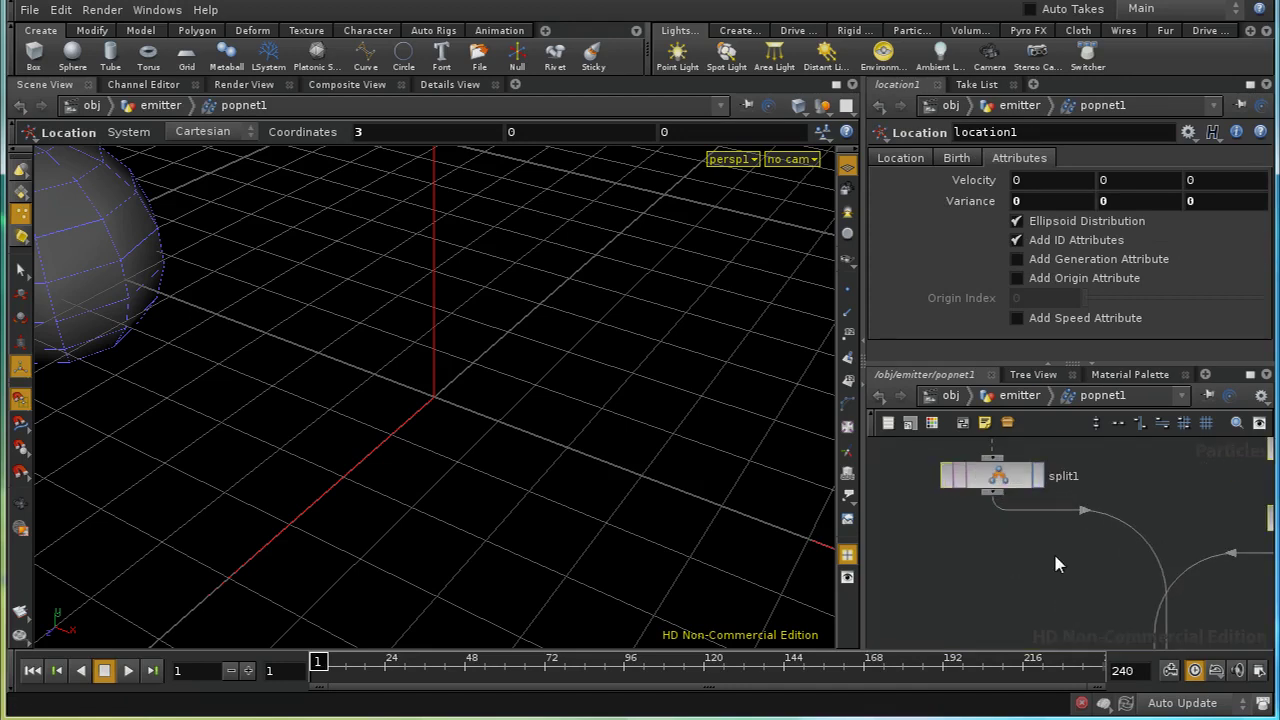
key(Tab)
text(curl)
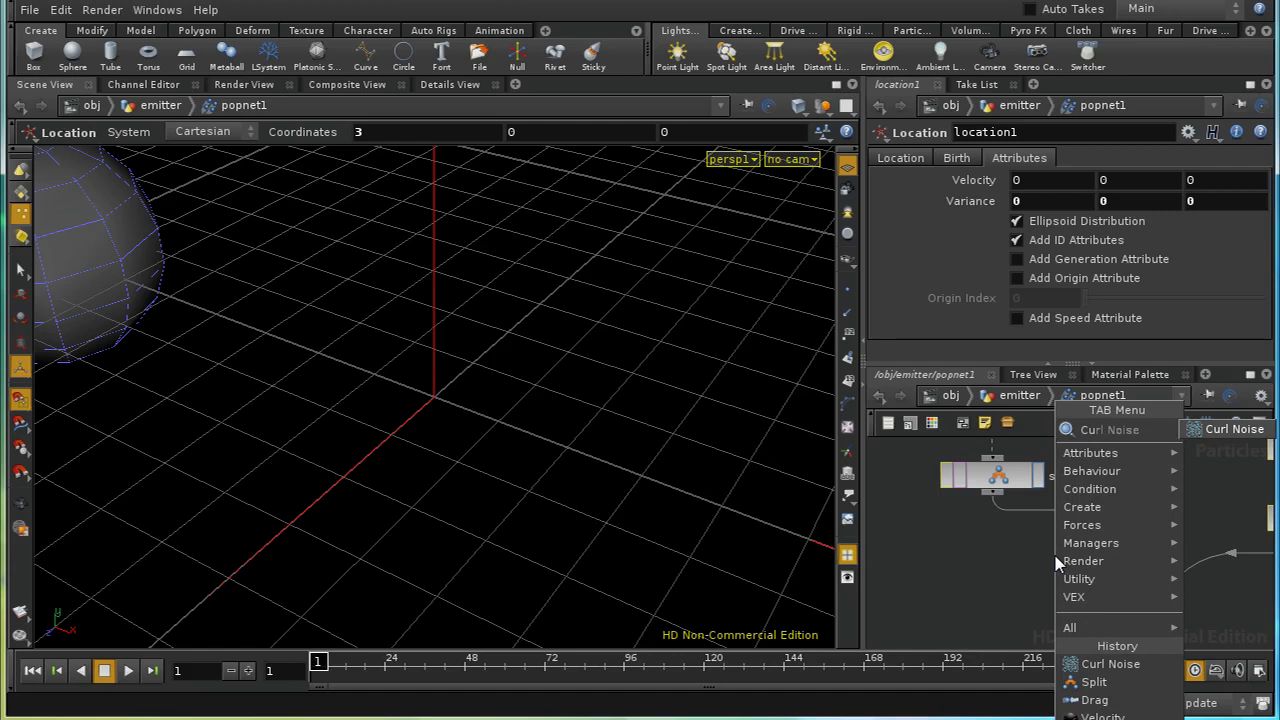
click(1220, 430)
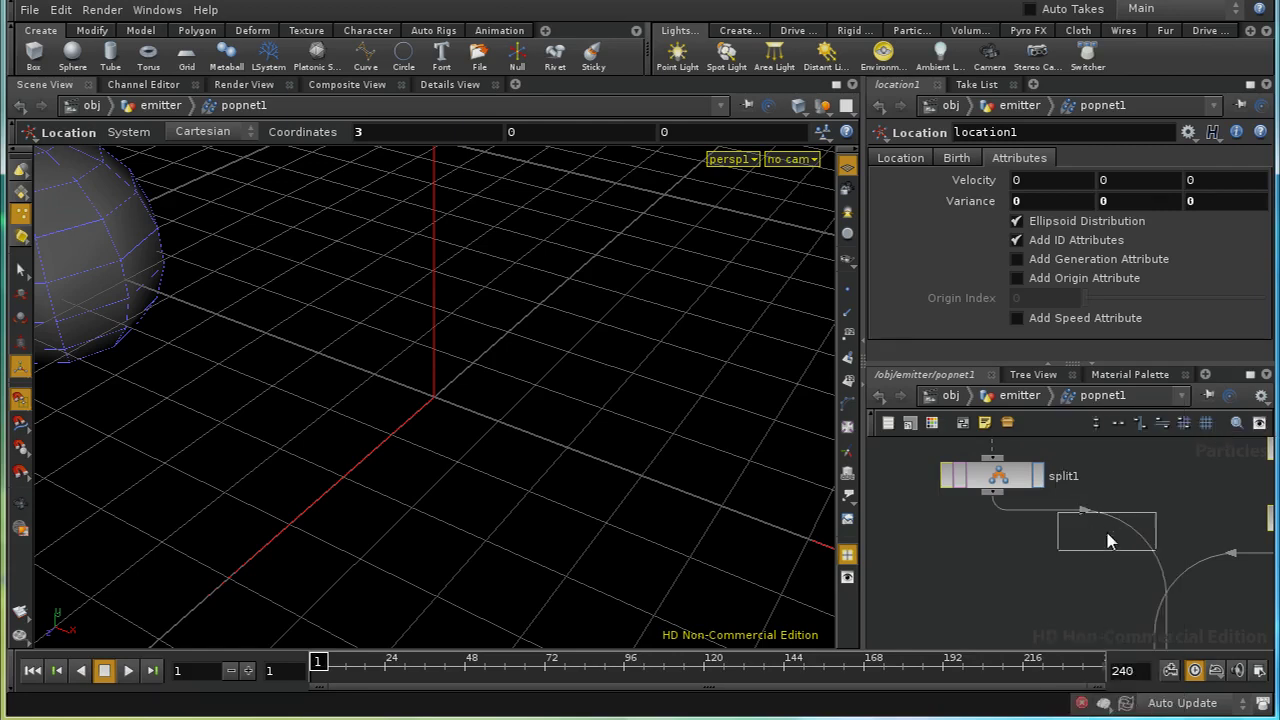
click(1108, 533)
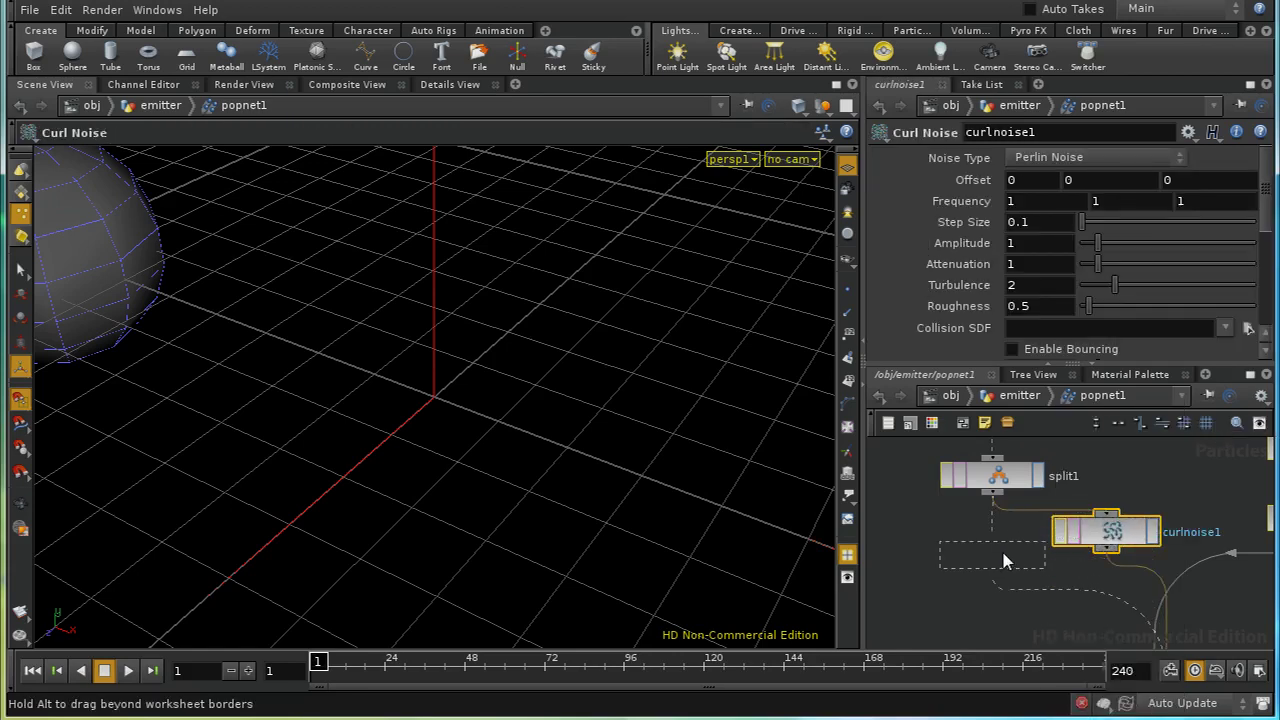
click(1000, 557)
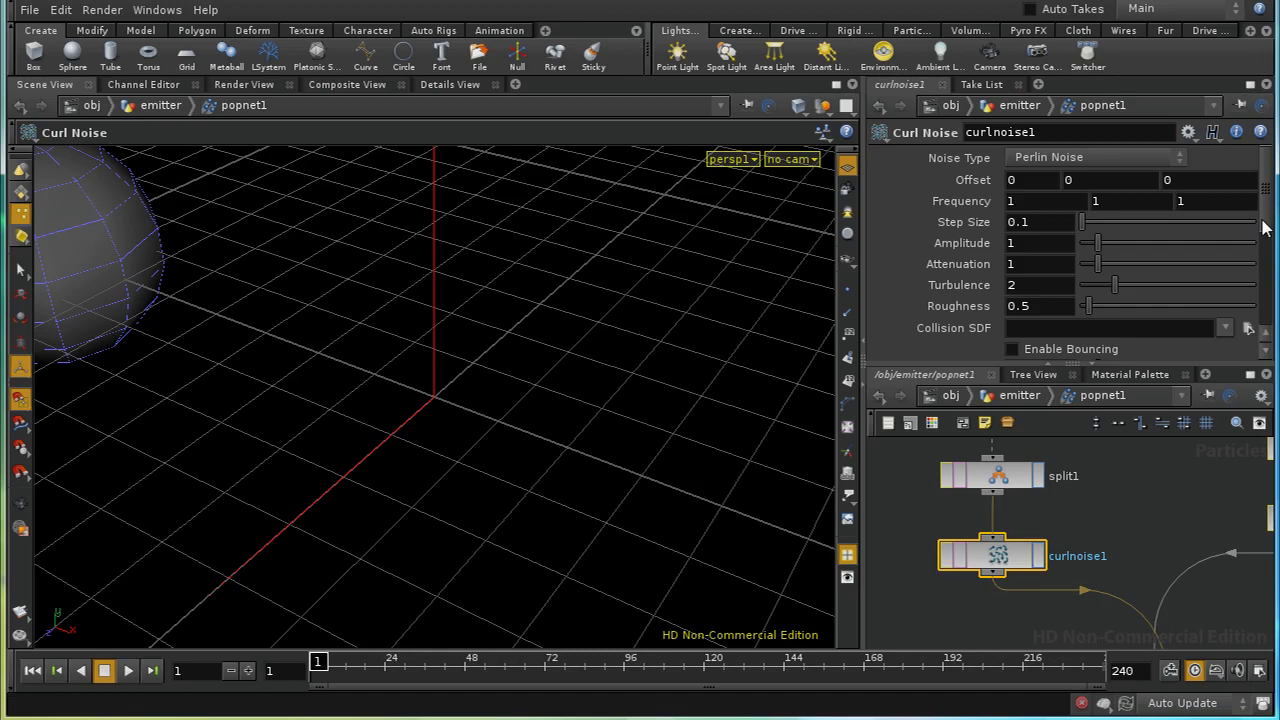
- Set curlnoise1's Advection Type to Update Position
drag(1267, 232, 1272, 293)
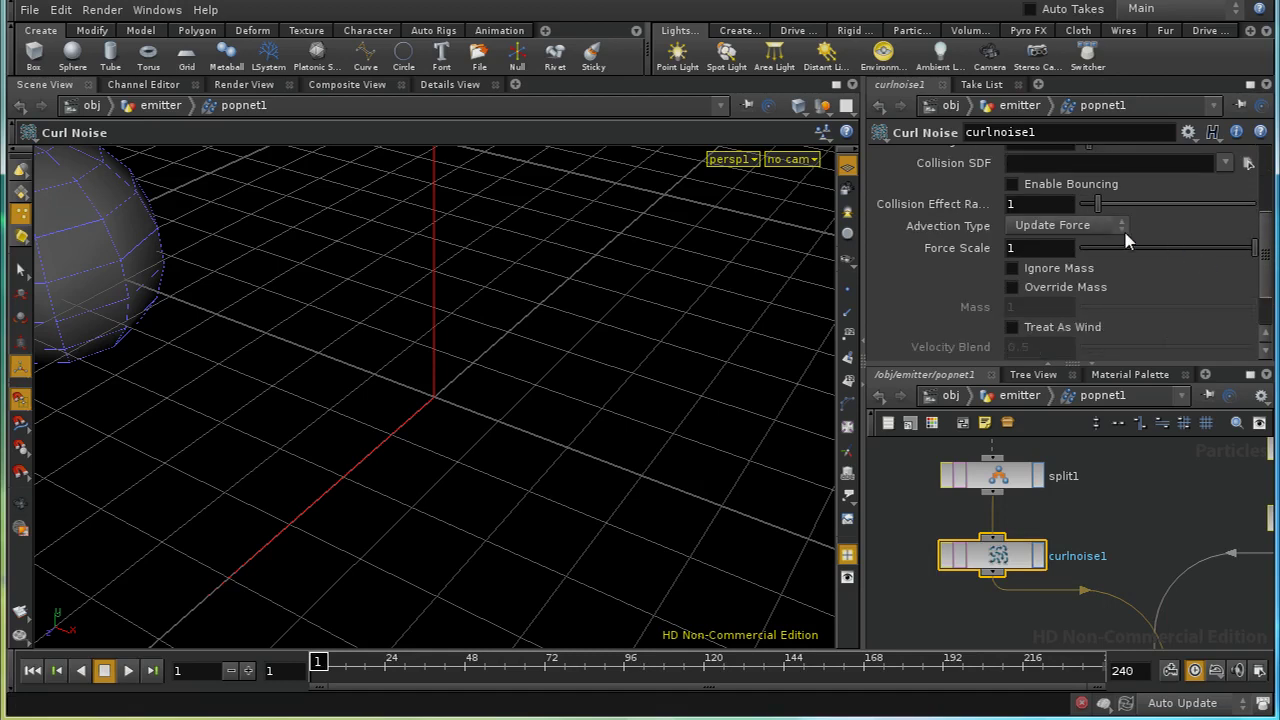
click(1121, 232)
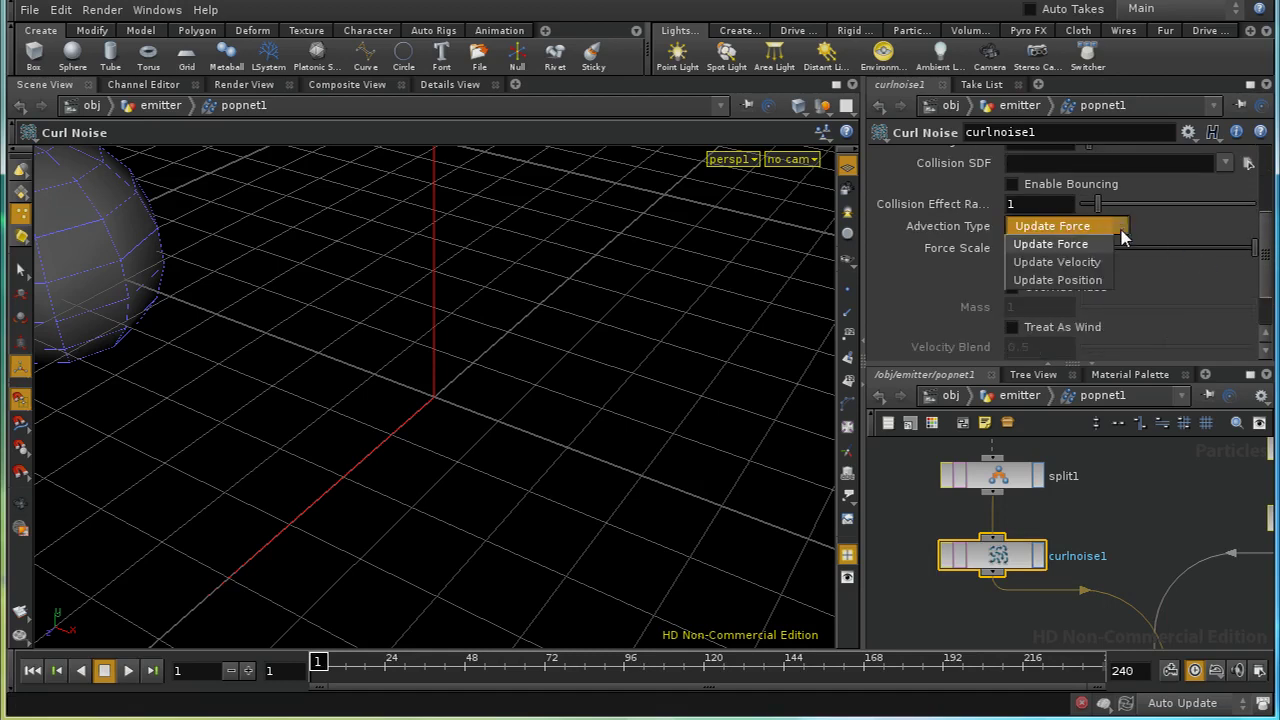
click(1084, 280)
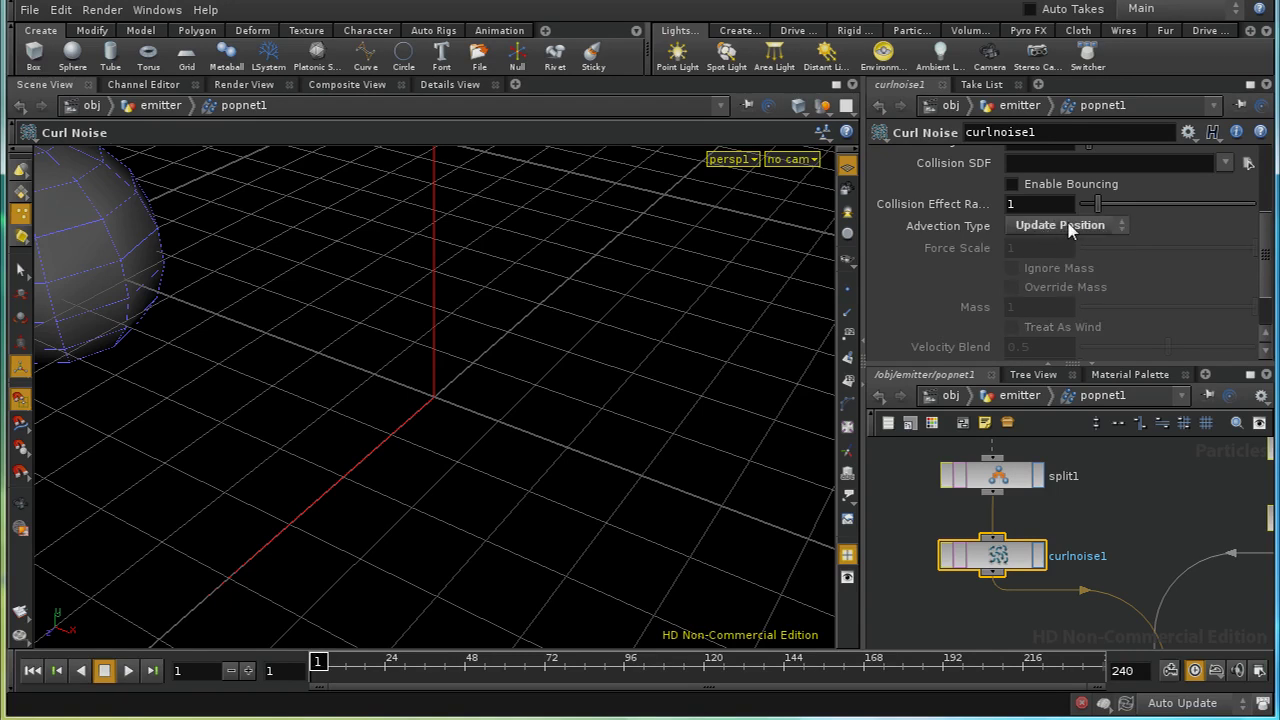
- Set the X Offset of curlnoise1 to the expression $T * 2 and play the simulation to check the trails
scroll(1266, 266, up, 5)
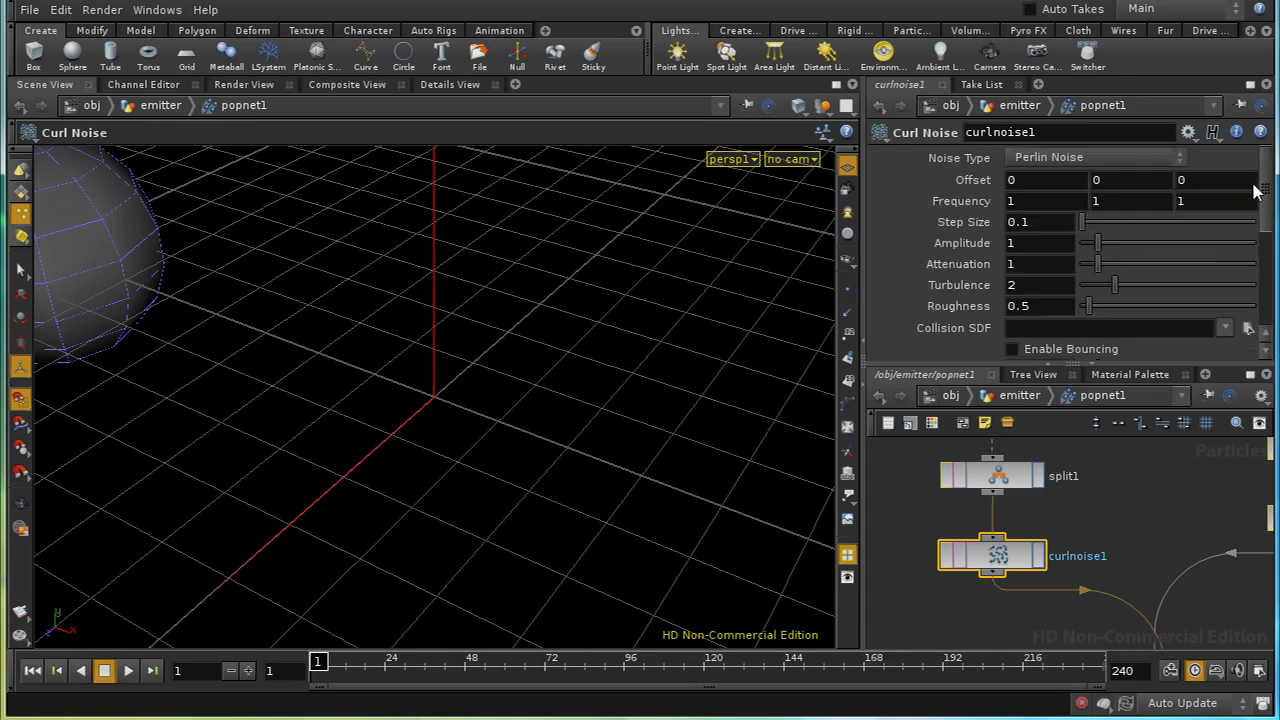
click(1020, 181)
text($T)
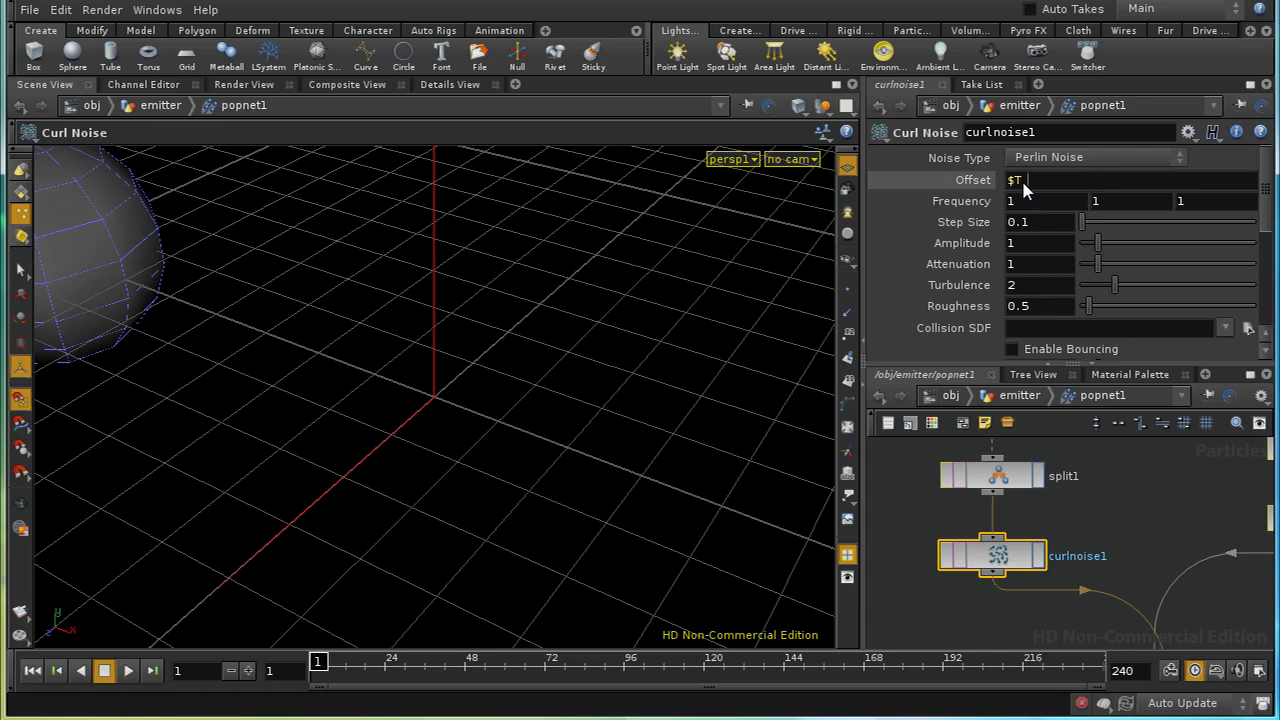
text( * 2)
key(Return)
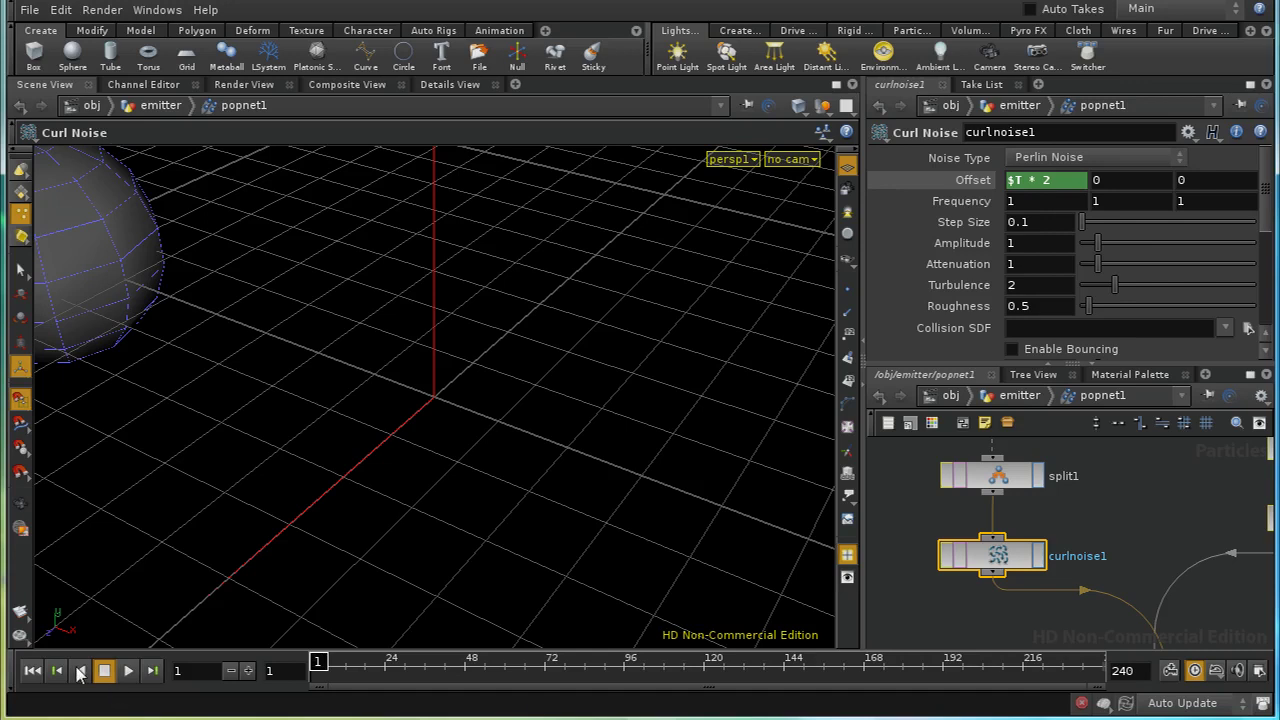
click(128, 670)
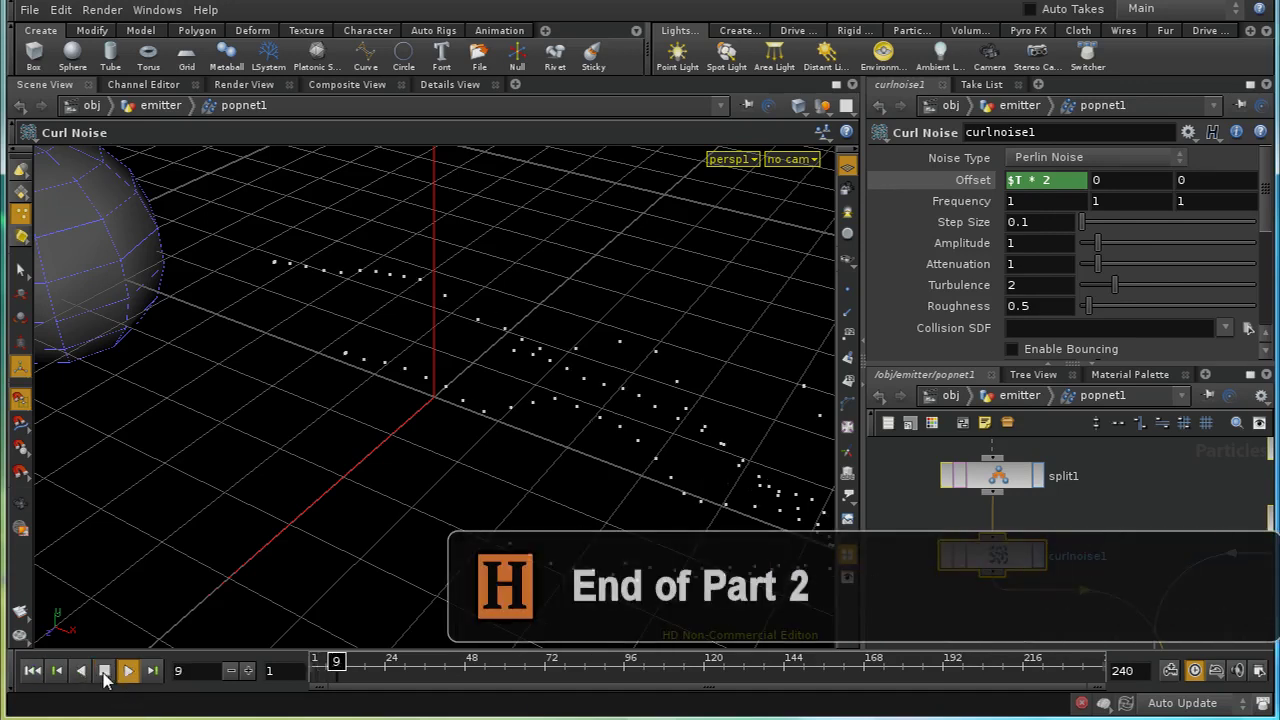
click(104, 671)
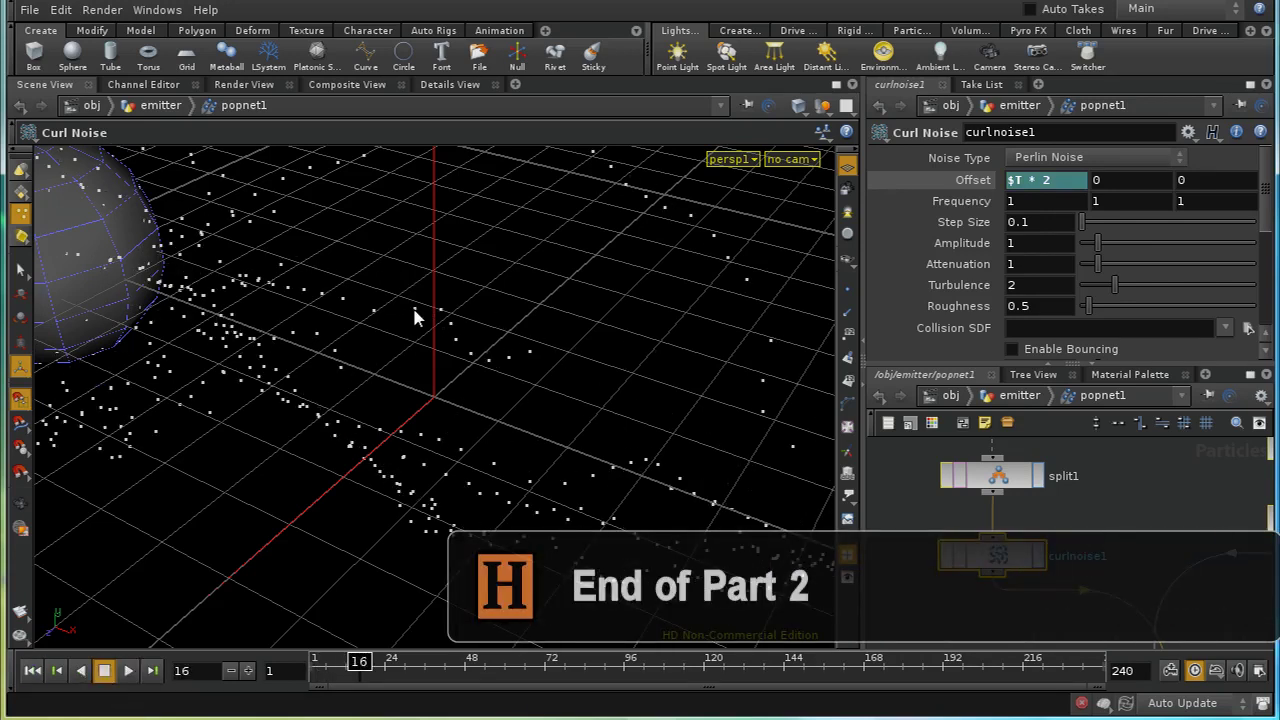